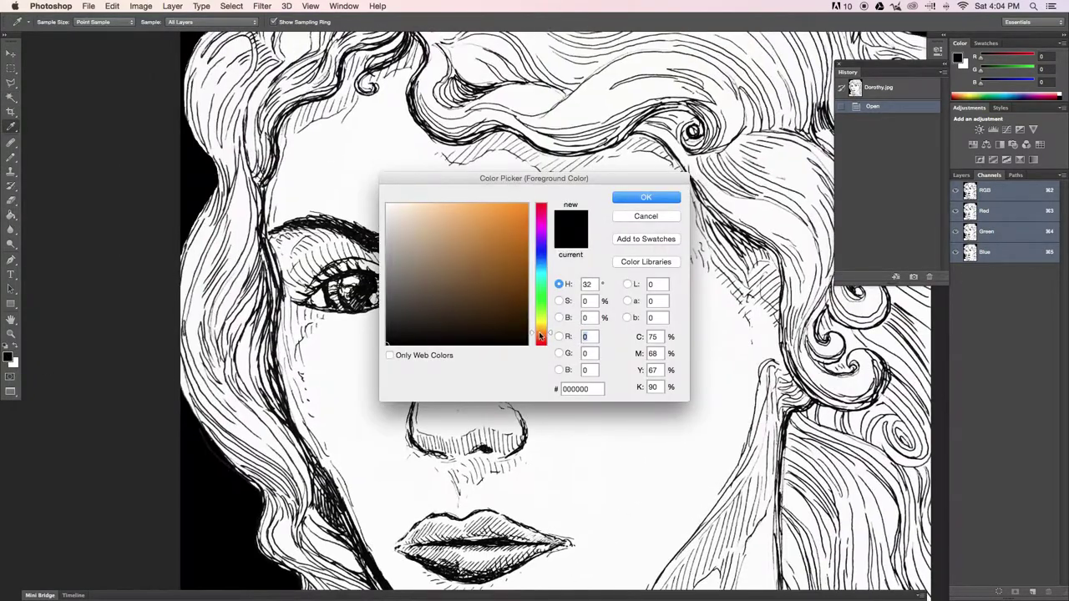
# Pencil peach skin tone along the jawline and neck, undoing the last stroke.
pyautogui.press('b')
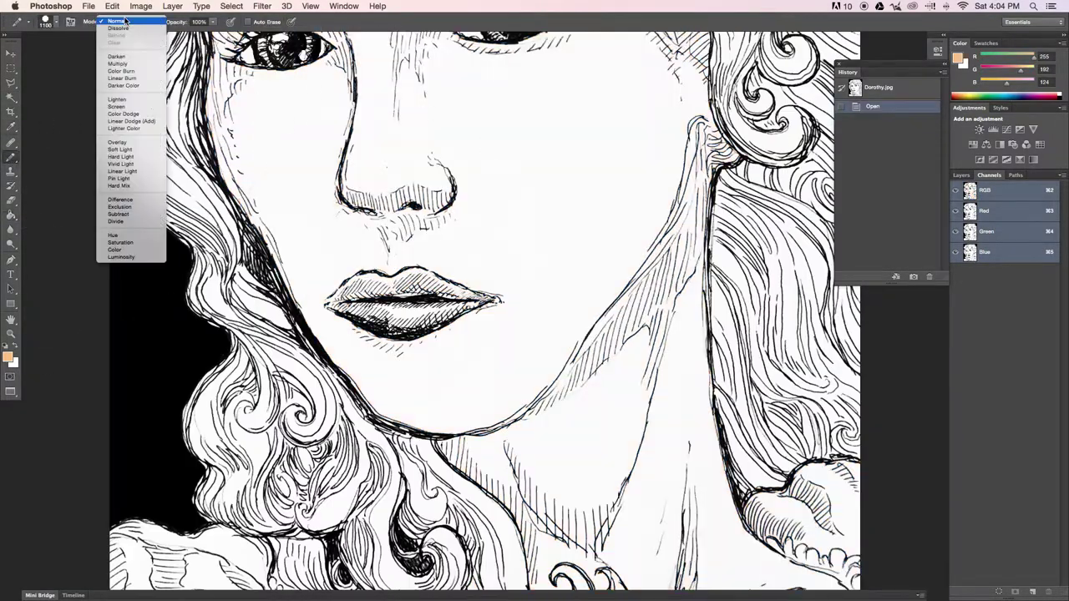
pyautogui.moveTo(334, 351); pyautogui.dragTo(445, 427)
pyautogui.moveTo(262, 205); pyautogui.dragTo(382, 370)
pyautogui.moveTo(382, 273)
pyautogui.mouseDown()
pyautogui.moveTo(346, 280)
pyautogui.moveTo(334, 209)
pyautogui.moveTo(435, 226)
pyautogui.moveTo(465, 369)
pyautogui.mouseUp()
pyautogui.press('super+z')
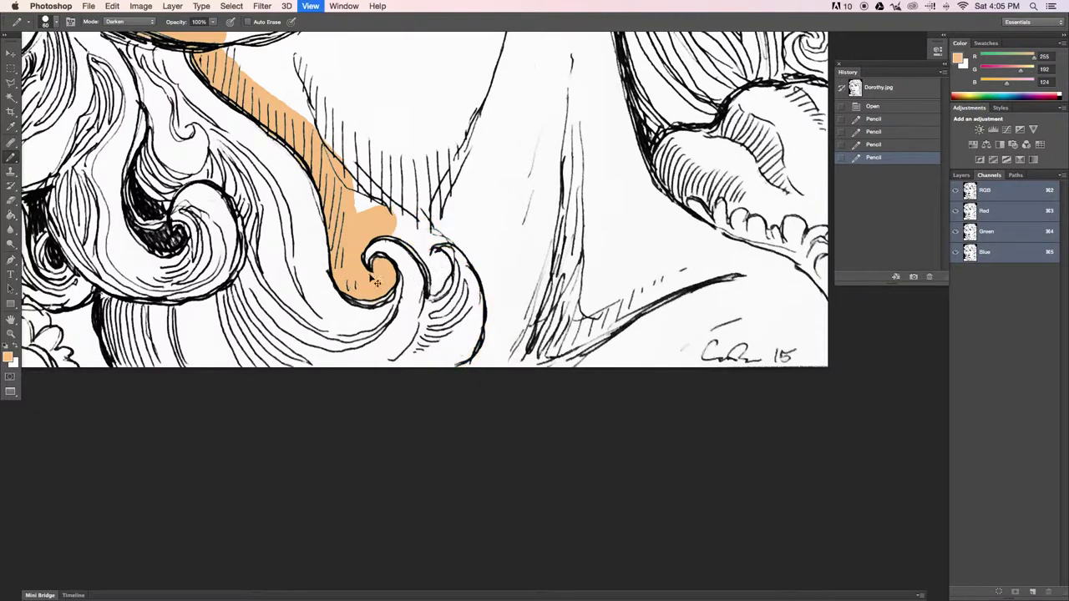
# Paint peach behind the wave curl and along its right edge, shrinking the tip to 15.
pyautogui.press('super+plus')
pyautogui.moveTo(464, 409); pyautogui.dragTo(477, 288)
pyautogui.moveTo(410, 138)
pyautogui.mouseDown()
pyautogui.moveTo(466, 283)
pyautogui.moveTo(284, 117)
pyautogui.moveTo(334, 167)
pyautogui.mouseUp()
pyautogui.moveTo(334, 113); pyautogui.dragTo(276, 176)
pyautogui.moveTo(292, 125); pyautogui.dragTo(351, 168)
pyautogui.moveTo(351, 126)
pyautogui.mouseDown()
pyautogui.moveTo(309, 180)
pyautogui.moveTo(331, 224)
pyautogui.moveTo(311, 190)
pyautogui.mouseUp()
pyautogui.press('[')
pyautogui.press('[')
pyautogui.press('super+minus')
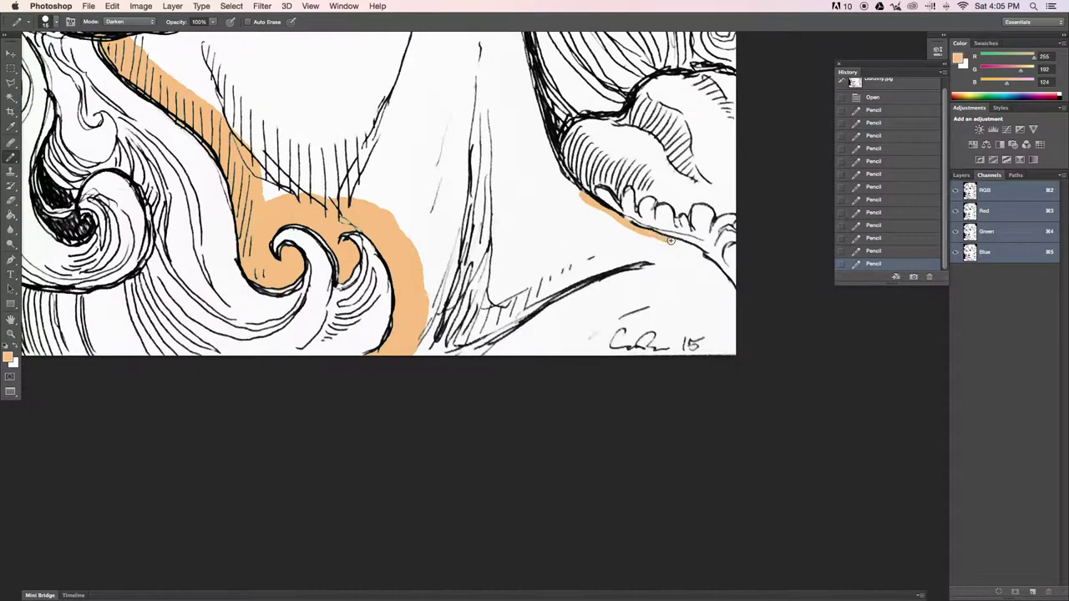
# Fill the lower neck, neck edge and chest with peach skin tone.
pyautogui.moveTo(449, 344)
pyautogui.mouseDown()
pyautogui.moveTo(656, 263)
pyautogui.moveTo(501, 217)
pyautogui.mouseUp()
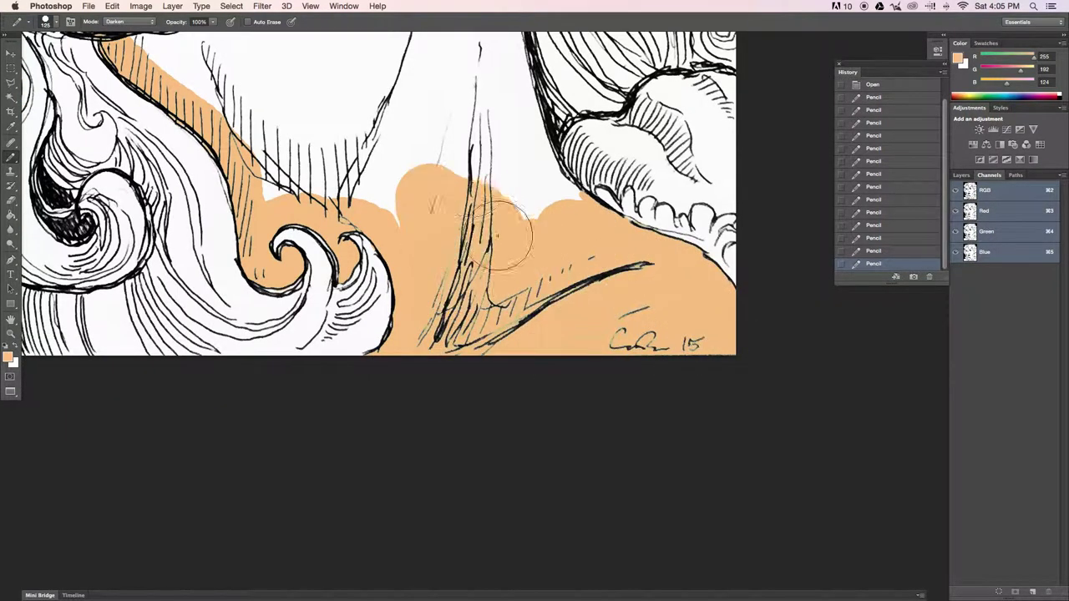
pyautogui.press('super+plus')
pyautogui.moveTo(351, 376)
pyautogui.mouseDown()
pyautogui.moveTo(539, 212)
pyautogui.moveTo(657, 318)
pyautogui.moveTo(573, 430)
pyautogui.moveTo(442, 226)
pyautogui.moveTo(509, 405)
pyautogui.moveTo(501, 300)
pyautogui.mouseUp()
pyautogui.scroll(5, 501, 334)
pyautogui.moveTo(501, 218); pyautogui.dragTo(476, 459)
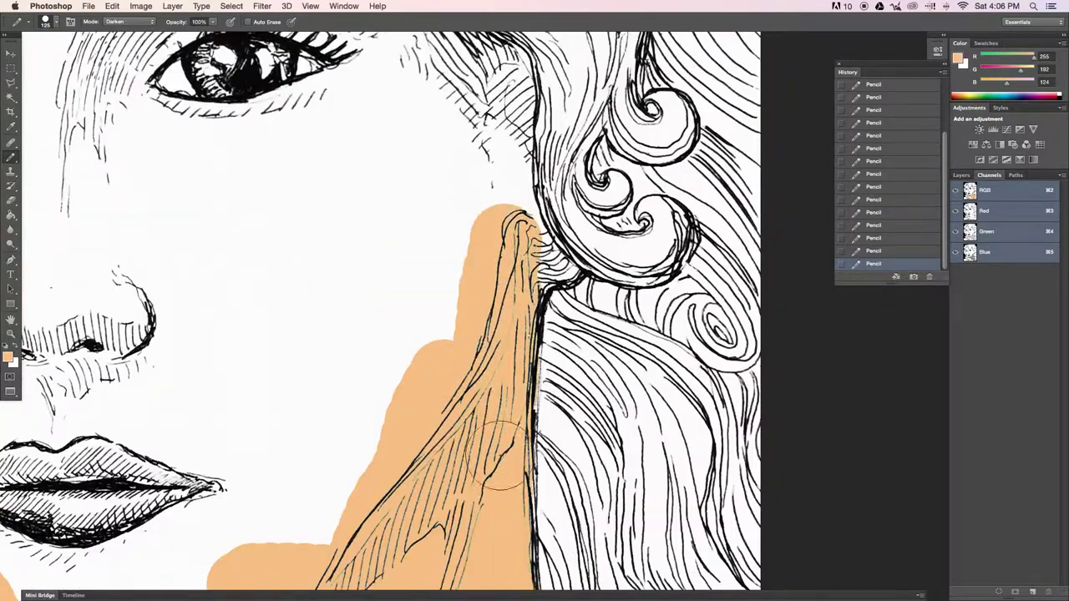
pyautogui.scroll(3, 493, 384)
pyautogui.moveTo(468, 418); pyautogui.dragTo(492, 384)
pyautogui.press('super+minus')
pyautogui.press('super+minus')
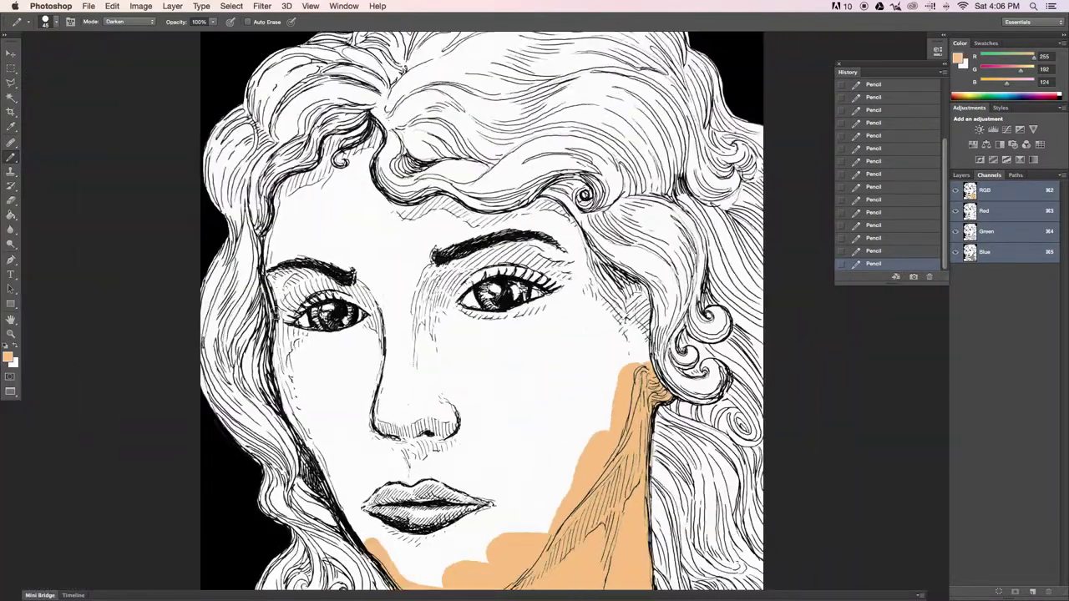
pyautogui.press('super+plus')
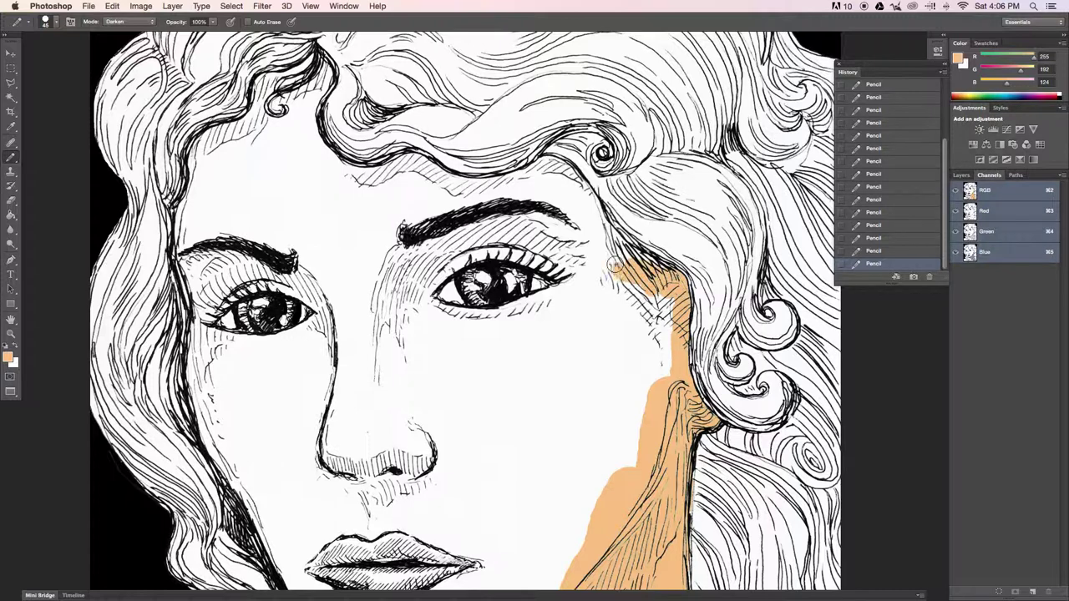
# Paint peach along the right and left hairlines and down the left cheek.
pyautogui.moveTo(616, 265); pyautogui.dragTo(552, 165)
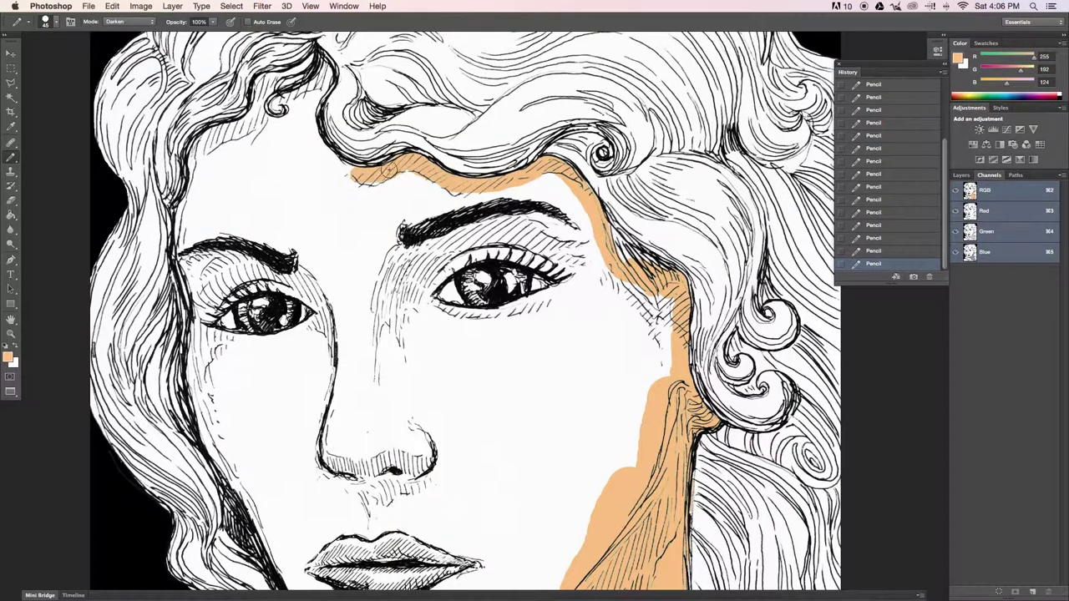
pyautogui.moveTo(386, 166); pyautogui.dragTo(553, 267)
pyautogui.moveTo(547, 282); pyautogui.dragTo(488, 255)
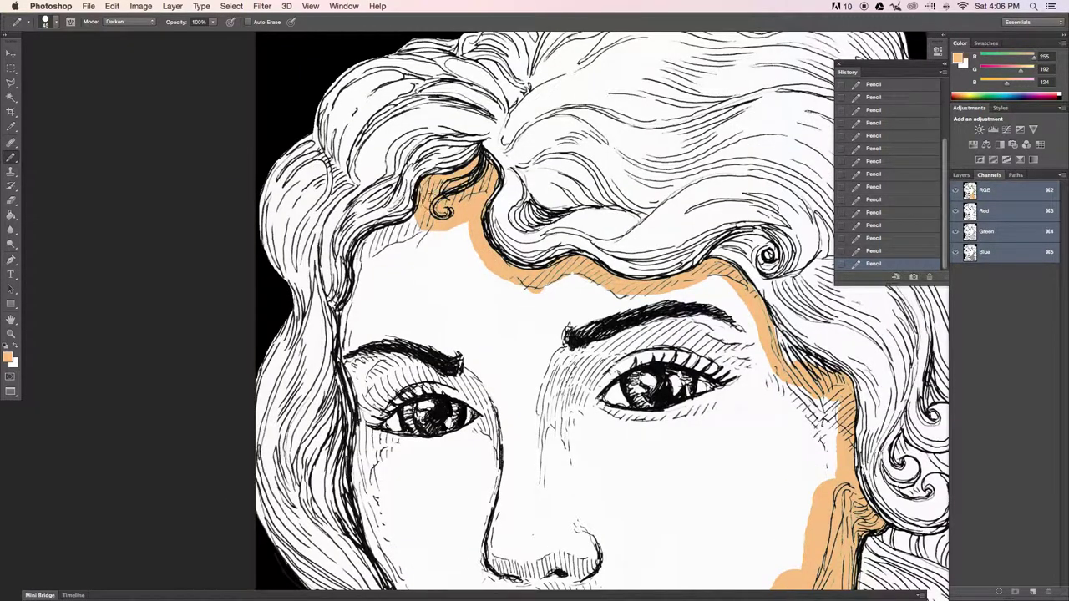
pyautogui.moveTo(351, 368); pyautogui.dragTo(373, 276)
pyautogui.moveTo(373, 275); pyautogui.dragTo(368, 222)
pyautogui.moveTo(377, 330); pyautogui.dragTo(416, 467)
pyautogui.moveTo(416, 468); pyautogui.dragTo(366, 299)
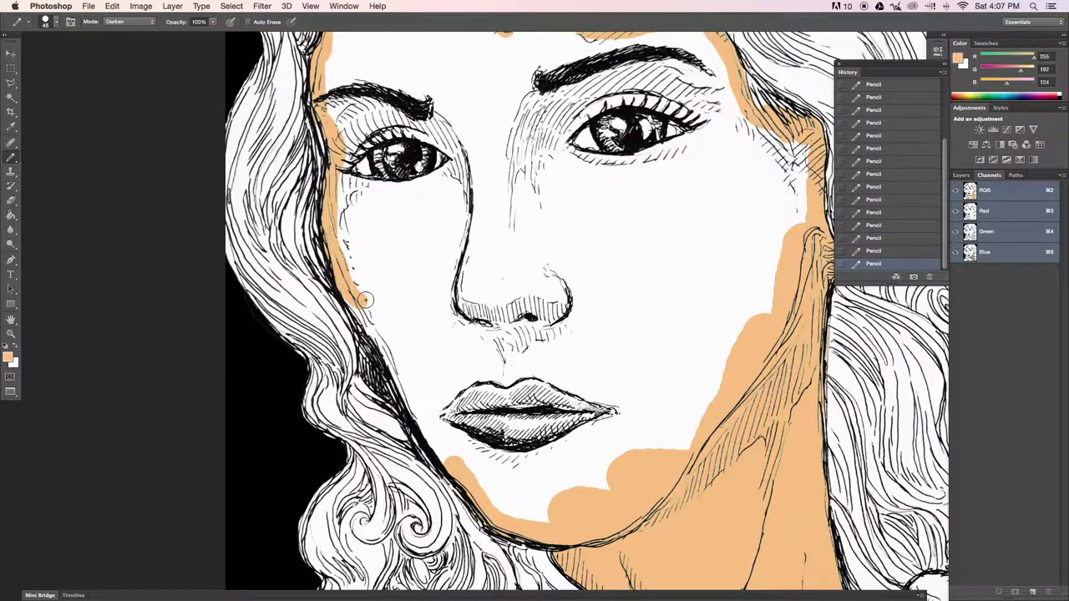
# Paint peach under the lower lip and around the left eye.
pyautogui.moveTo(443, 457)
pyautogui.mouseDown()
pyautogui.moveTo(397, 432)
pyautogui.moveTo(539, 405)
pyautogui.mouseUp()
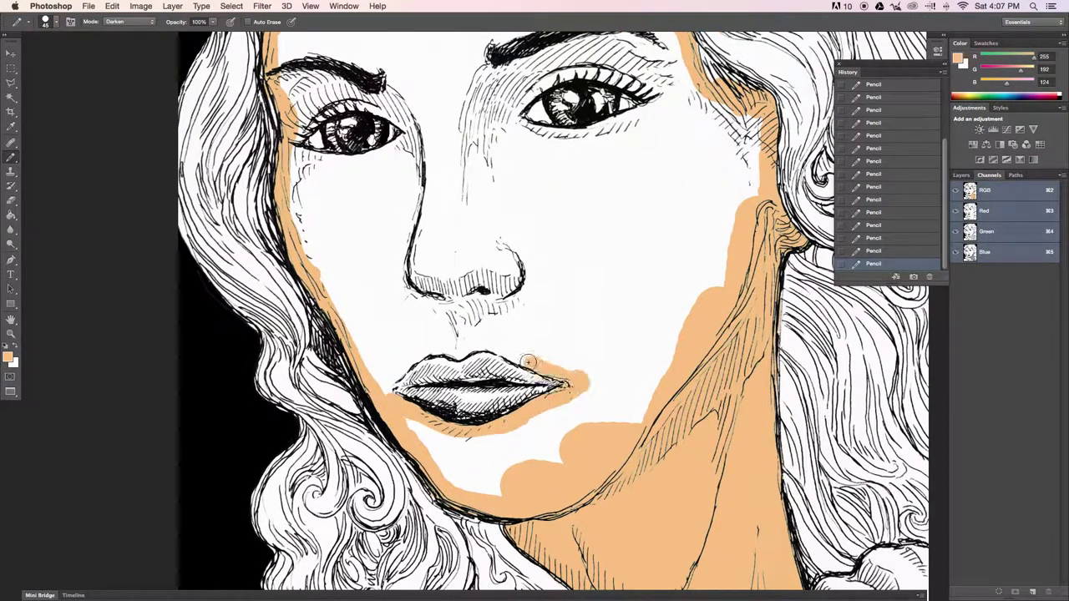
pyautogui.moveTo(480, 315); pyautogui.dragTo(477, 358)
pyautogui.moveTo(288, 199); pyautogui.dragTo(349, 205)
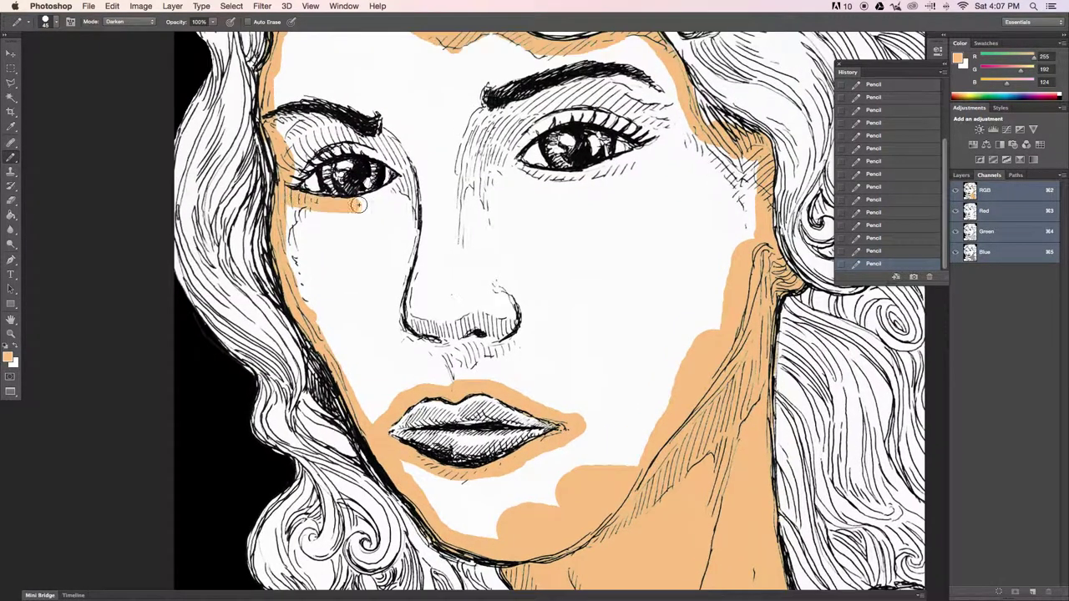
pyautogui.moveTo(357, 159)
pyautogui.mouseDown()
pyautogui.moveTo(284, 167)
pyautogui.moveTo(416, 249)
pyautogui.moveTo(382, 251)
pyautogui.moveTo(382, 353)
pyautogui.moveTo(438, 323)
pyautogui.moveTo(440, 226)
pyautogui.moveTo(640, 262)
pyautogui.moveTo(628, 179)
pyautogui.mouseUp()
# With a 150 tip, cover the right cheek, chin, nose bridge, forehead and patch above the right eye.
pyautogui.press(']')
pyautogui.press(']')
pyautogui.press(']')
pyautogui.moveTo(384, 359); pyautogui.dragTo(501, 370)
pyautogui.click(458, 309)
pyautogui.moveTo(467, 67)
pyautogui.mouseDown()
pyautogui.moveTo(458, 309)
pyautogui.moveTo(609, 262)
pyautogui.moveTo(694, 276)
pyautogui.mouseUp()
pyautogui.moveTo(409, 226)
pyautogui.mouseDown()
pyautogui.moveTo(552, 276)
pyautogui.moveTo(418, 167)
pyautogui.moveTo(447, 228)
pyautogui.moveTo(305, 258)
pyautogui.mouseUp()
pyautogui.moveTo(601, 246)
pyautogui.mouseDown()
pyautogui.moveTo(560, 330)
pyautogui.moveTo(468, 326)
pyautogui.moveTo(443, 346)
pyautogui.mouseUp()
pyautogui.moveTo(494, 377)
pyautogui.mouseDown()
pyautogui.moveTo(448, 257)
pyautogui.moveTo(552, 210)
pyautogui.mouseUp()
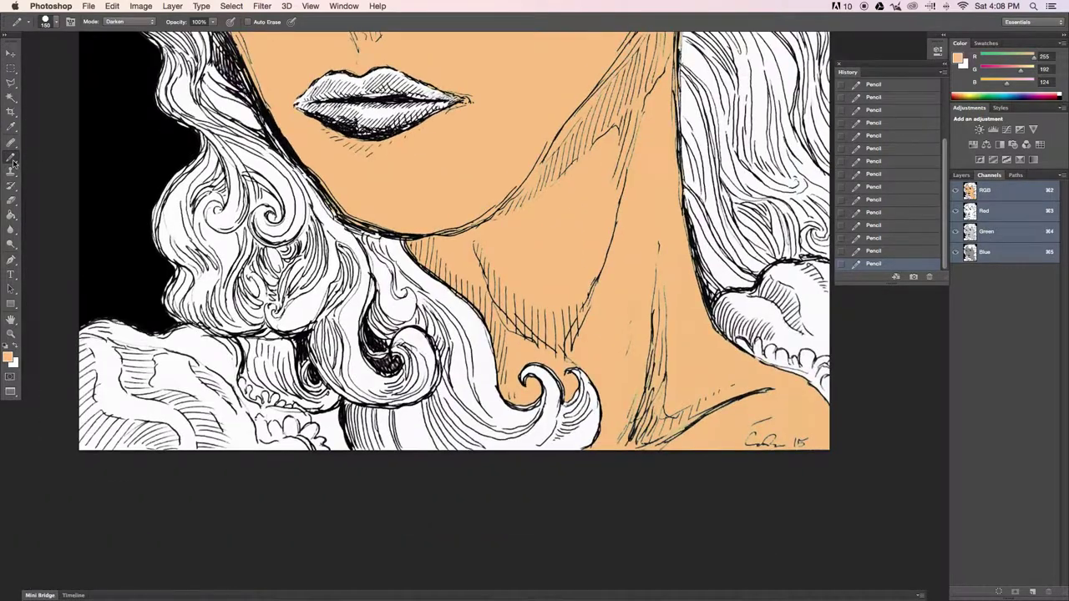
# Flood-fill the remaining skin gaps with the Paint Bucket.
pyautogui.press('g')
pyautogui.click(330, 426)
pyautogui.moveTo(120, 178); pyautogui.dragTo(36, 354)
# Choose coral red RGB 238/132/99 and try bucket-filling the lips, then undo it.
pyautogui.click(8, 358)
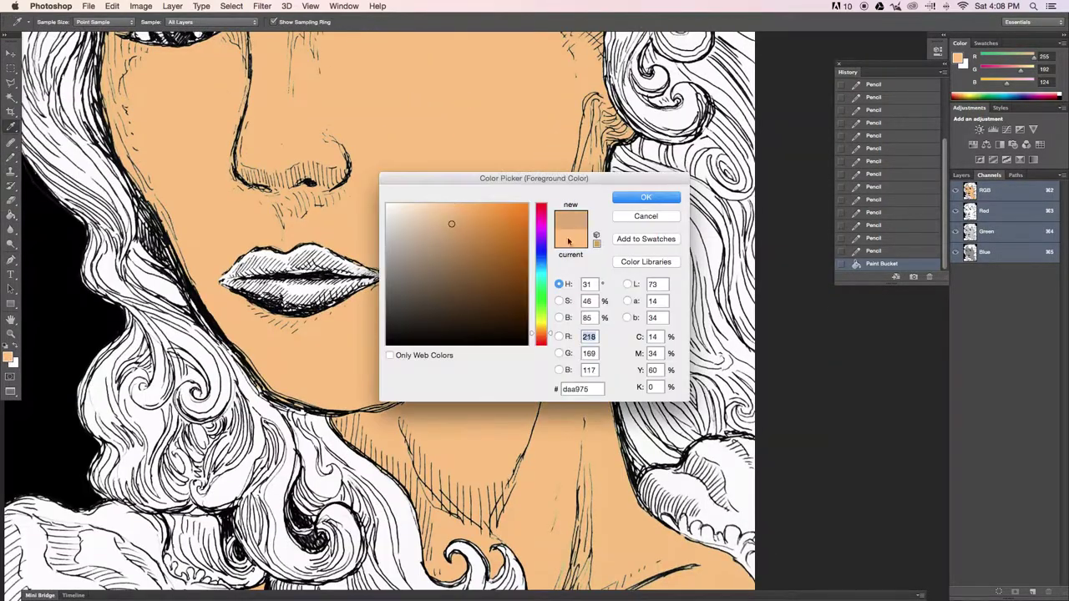
pyautogui.click(466, 219)
pyautogui.click(542, 337)
pyautogui.click(646, 197)
pyautogui.click(309, 292)
pyautogui.hotkey('ctrl', 'z')
# Pencil coral red over the upper lip corners and both lips with an enlarged tip.
pyautogui.hotkey('ctrl', '+')
pyautogui.press('b')
pyautogui.moveTo(284, 324); pyautogui.dragTo(327, 285)
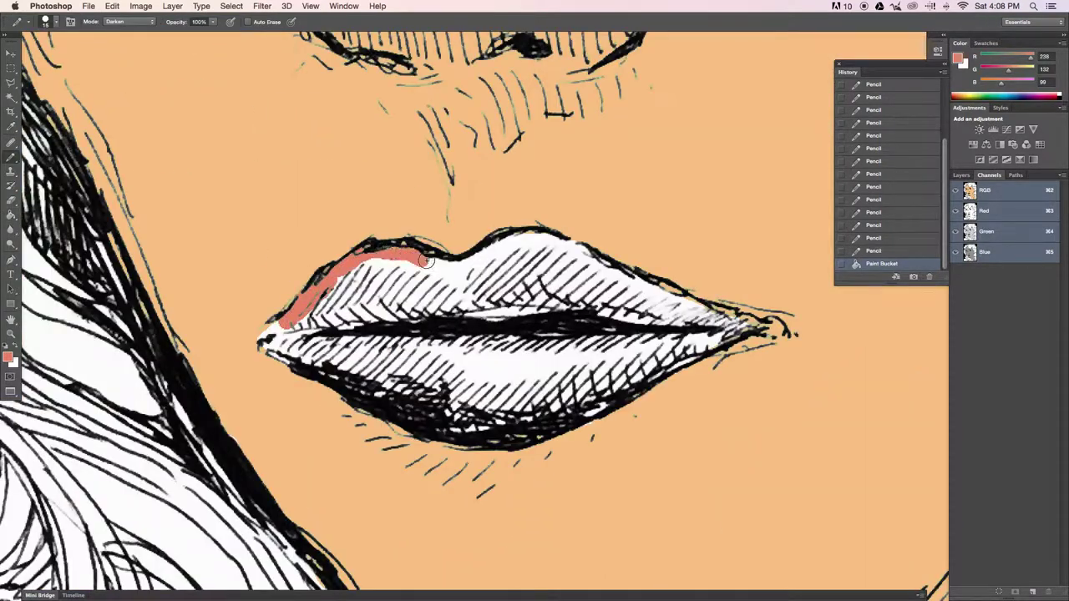
pyautogui.moveTo(585, 257); pyautogui.dragTo(717, 337)
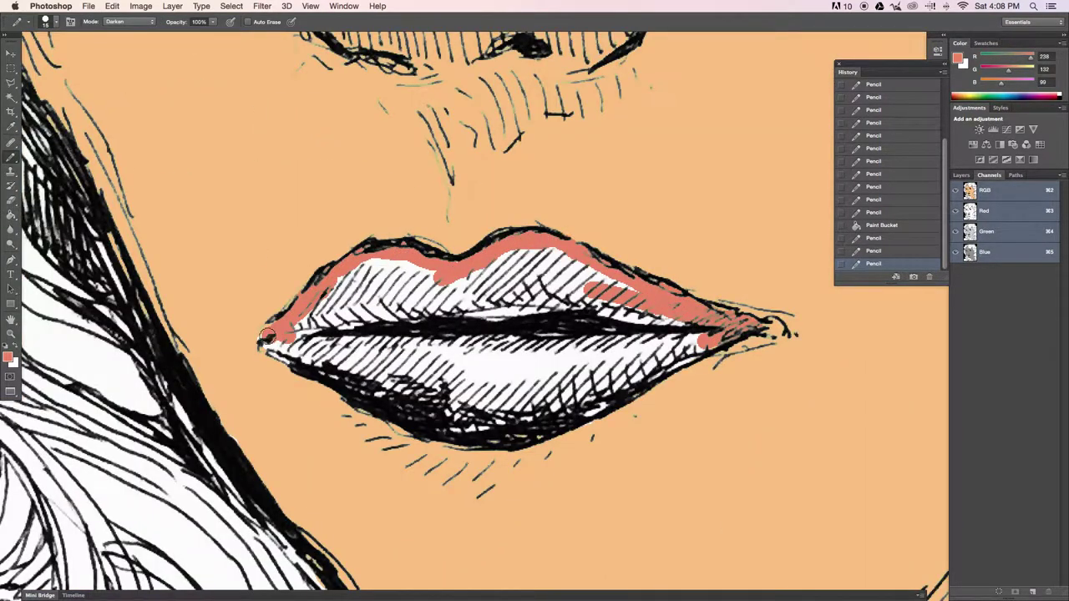
pyautogui.press(']')
pyautogui.press(']')
pyautogui.press(']')
pyautogui.moveTo(495, 375)
pyautogui.mouseDown()
pyautogui.moveTo(334, 351)
pyautogui.moveTo(668, 334)
pyautogui.moveTo(476, 326)
pyautogui.mouseUp()
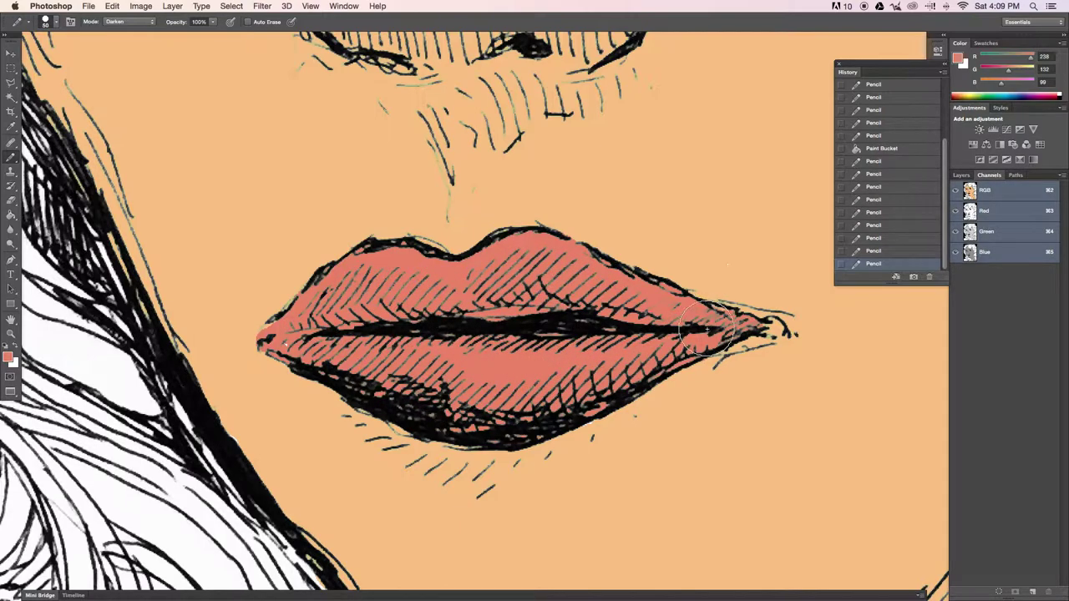
# Choose a blue and pencil it over the left and right irises.
pyautogui.scroll(-5, 510, 384)
pyautogui.scroll(5, 401, 318)
pyautogui.click(9, 358)
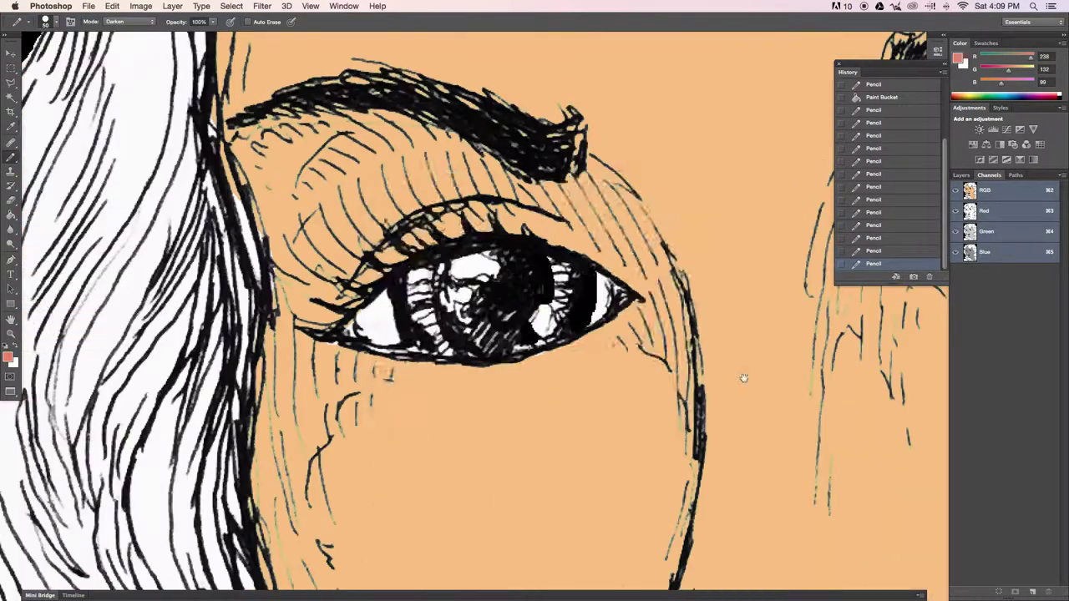
pyautogui.click(637, 198)
pyautogui.moveTo(413, 319); pyautogui.dragTo(421, 284)
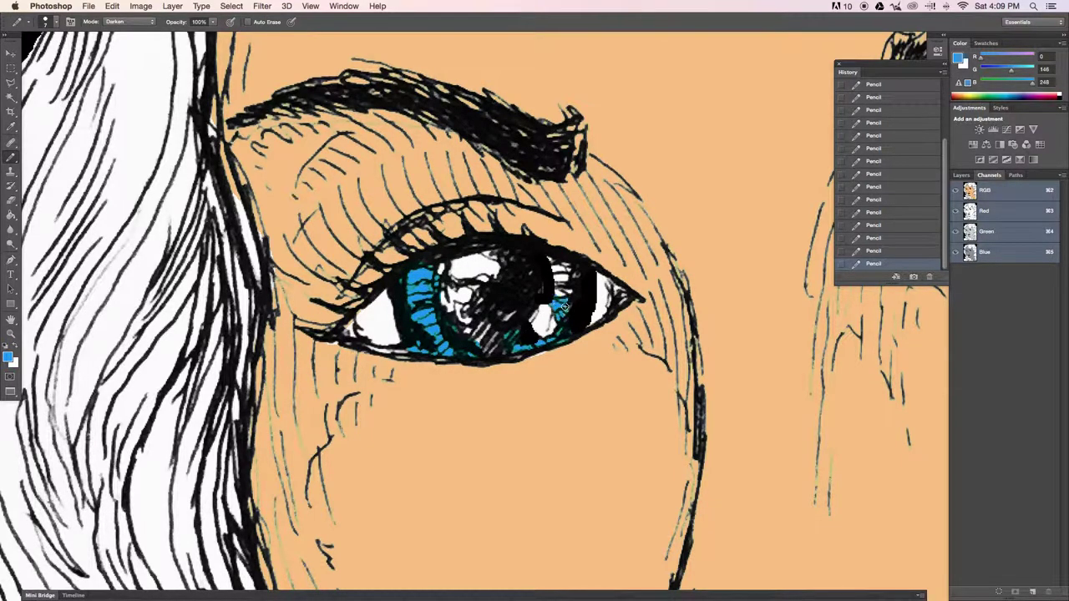
pyautogui.hscroll(10, 577, 278)
pyautogui.moveTo(456, 372); pyautogui.dragTo(472, 357)
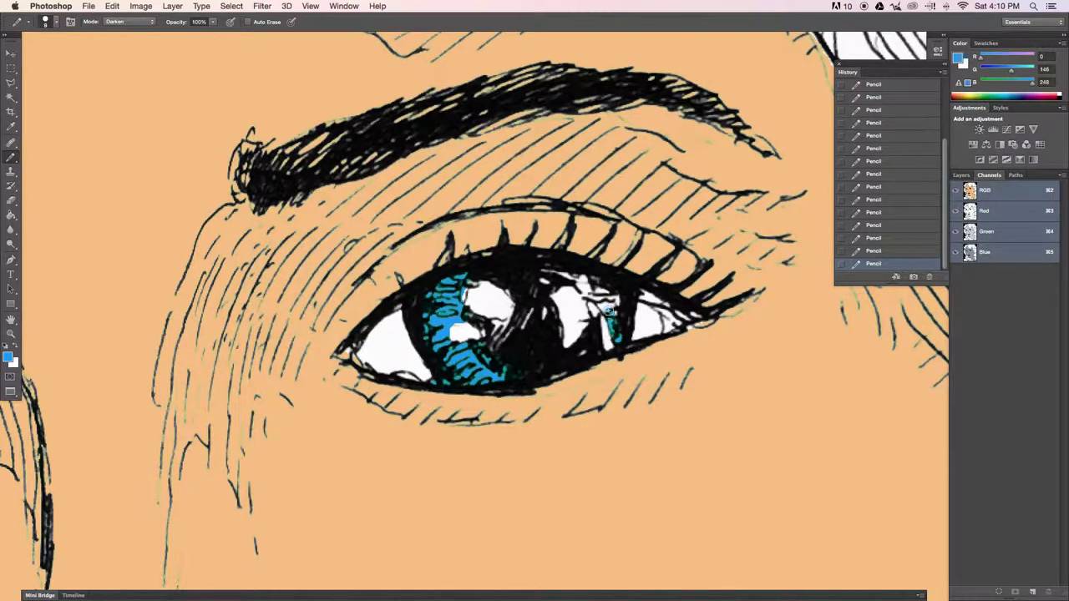
# Switch to purple and hatch it into the iris toward the pupil.
pyautogui.hscroll(-2, 531, 270)
pyautogui.click(10, 358)
pyautogui.click(479, 246)
pyautogui.press('Return')
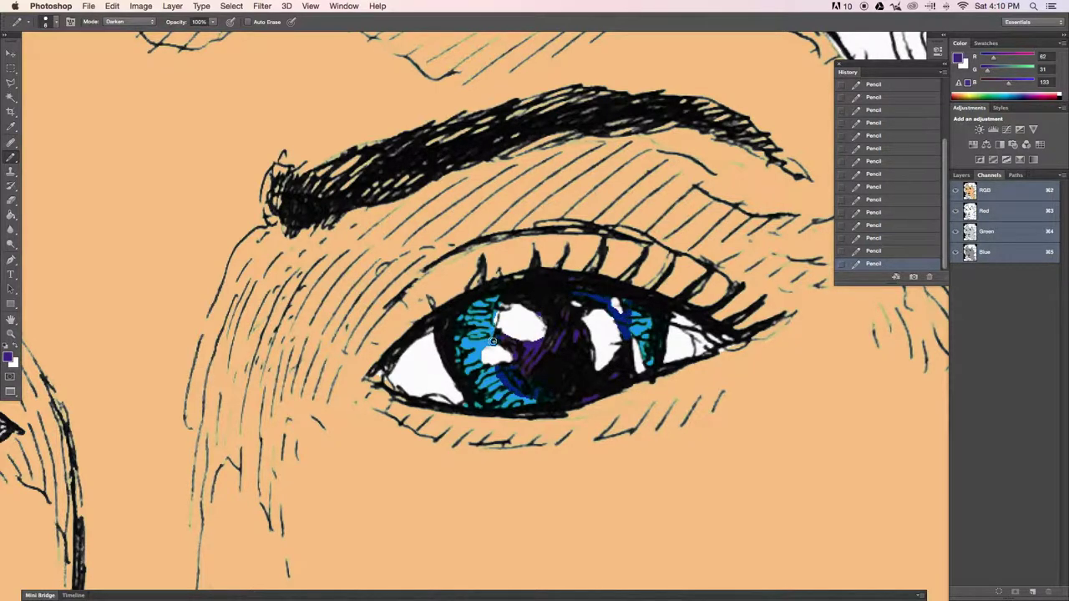
pyautogui.scroll(-3, 571, 348)
pyautogui.scroll(3, 401, 342)
pyautogui.click(396, 341)
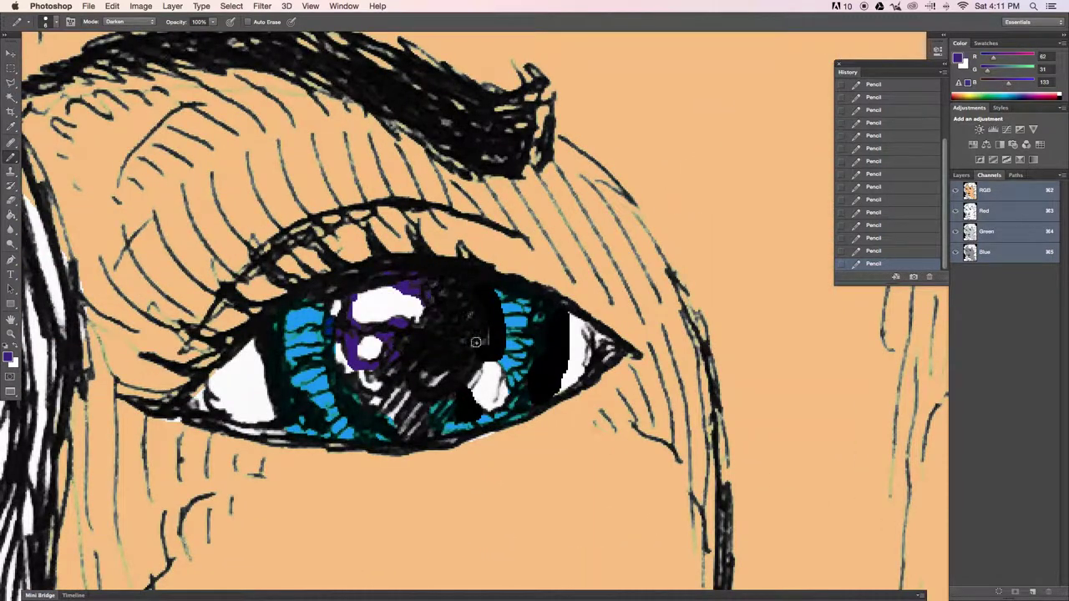
pyautogui.moveTo(380, 427); pyautogui.dragTo(463, 421)
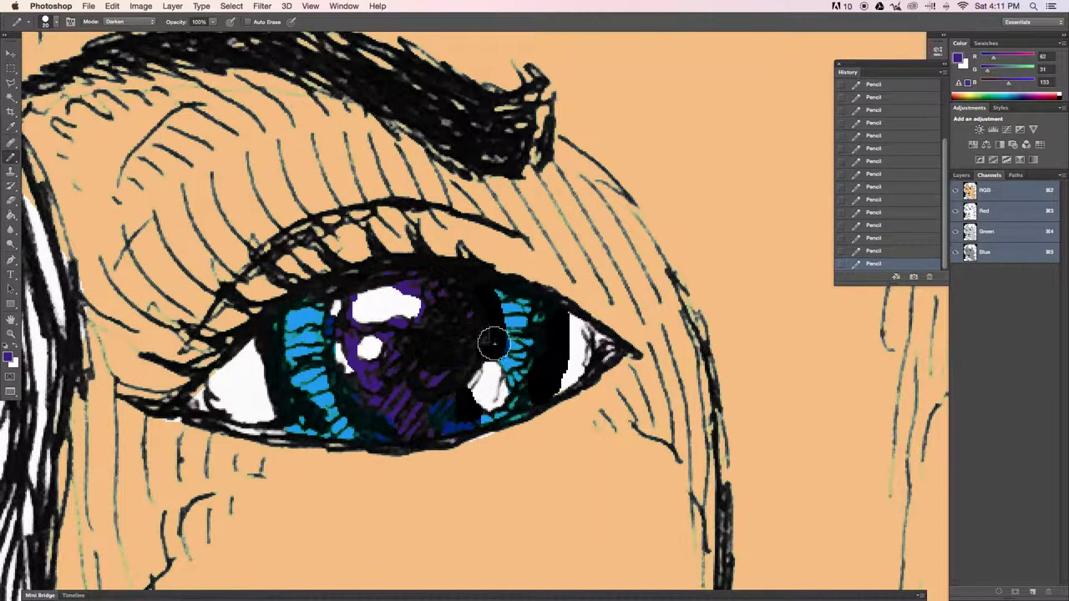
# Set the foreground colour to a dark grey, then a darker grey of 51.
pyautogui.scroll(-3, 377, 398)
pyautogui.click(10, 358)
pyautogui.click(402, 333)
pyautogui.press('Return')
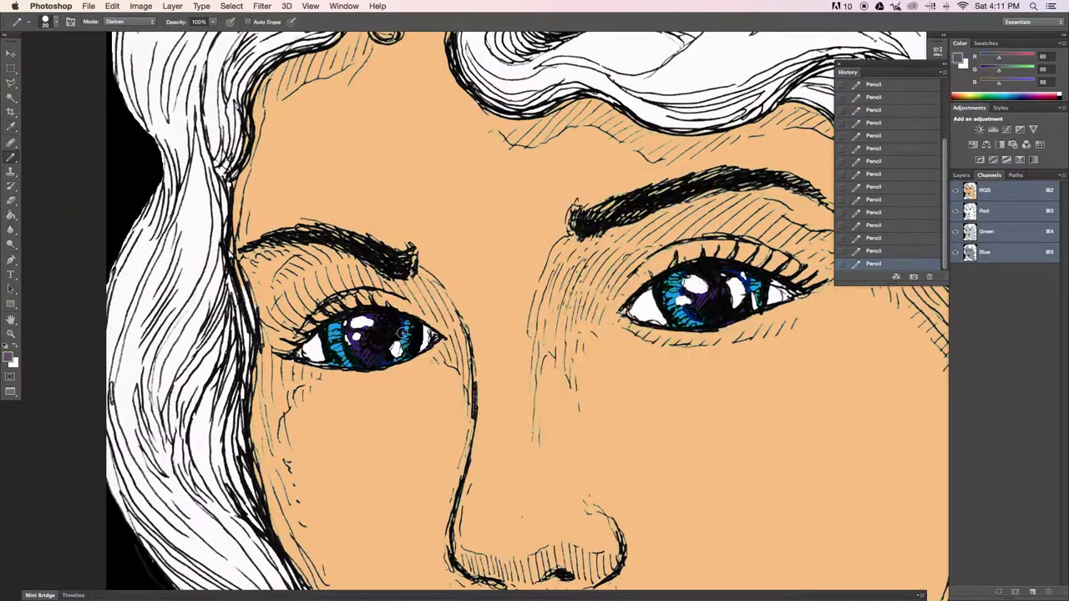
pyautogui.click(10, 358)
pyautogui.click(401, 343)
pyautogui.press('Return')
# Sample the iris blue with the Eyedropper as the foreground colour.
pyautogui.scroll(-2, 715, 282)
pyautogui.scroll(-2, 715, 282)
pyautogui.scroll(3, 409, 167)
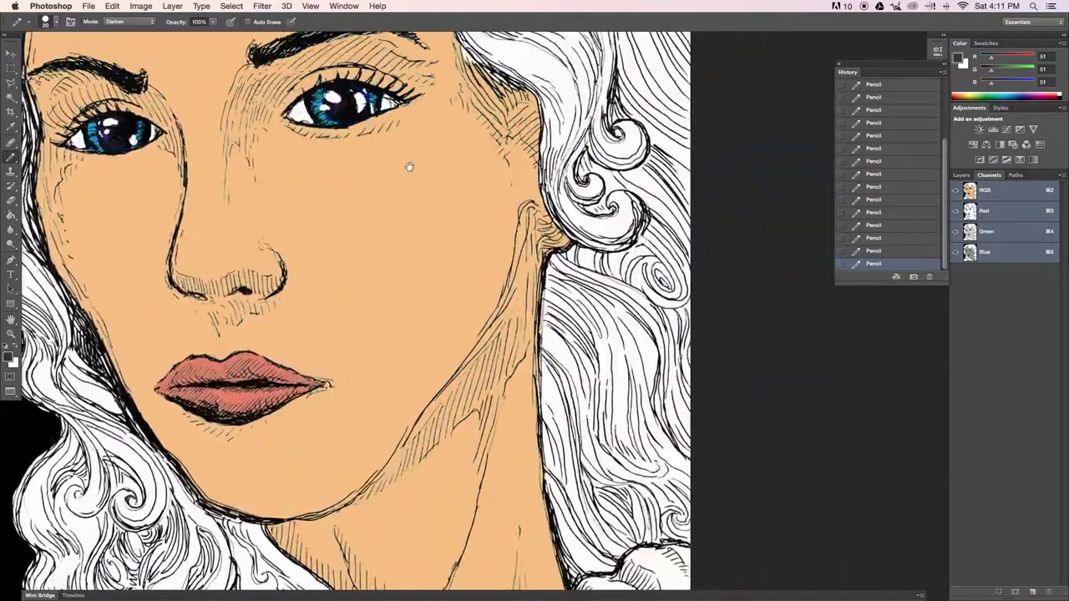
pyautogui.scroll(-1, 409, 167)
pyautogui.scroll(-2, 406, 179)
pyautogui.scroll(2, 548, 329)
pyautogui.scroll(3, 549, 329)
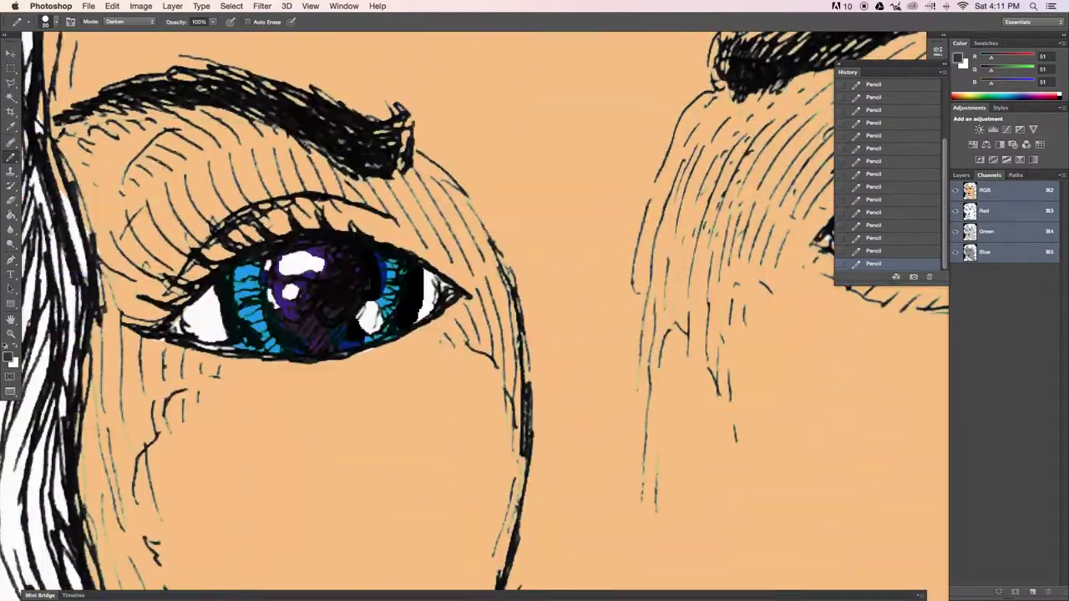
pyautogui.press('i')
pyautogui.click(256, 274)
pyautogui.click(10, 358)
pyautogui.press('Return')
# Select the skin-tone area by colour and invert the selection.
pyautogui.click(50, 167)
pyautogui.click(291, 292)
pyautogui.click(231, 5)
pyautogui.click(239, 50)
pyautogui.press('b')
pyautogui.moveTo(50, 133); pyautogui.dragTo(42, 584)
# Brush soft blue over the left and right irises.
pyautogui.moveTo(50, 251); pyautogui.dragTo(50, 552)
pyautogui.moveTo(33, 167); pyautogui.dragTo(33, 584)
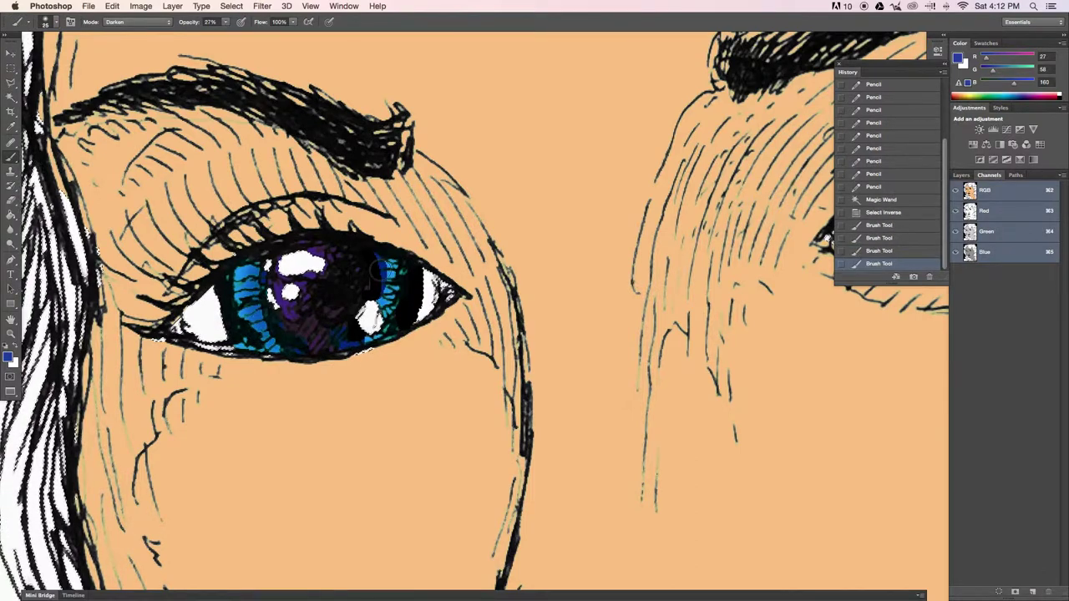
pyautogui.hscroll(10, 251, 286)
pyautogui.moveTo(535, 200)
pyautogui.mouseDown()
pyautogui.moveTo(585, 259)
pyautogui.moveTo(576, 234)
pyautogui.mouseUp()
pyautogui.moveTo(668, 205); pyautogui.dragTo(693, 263)
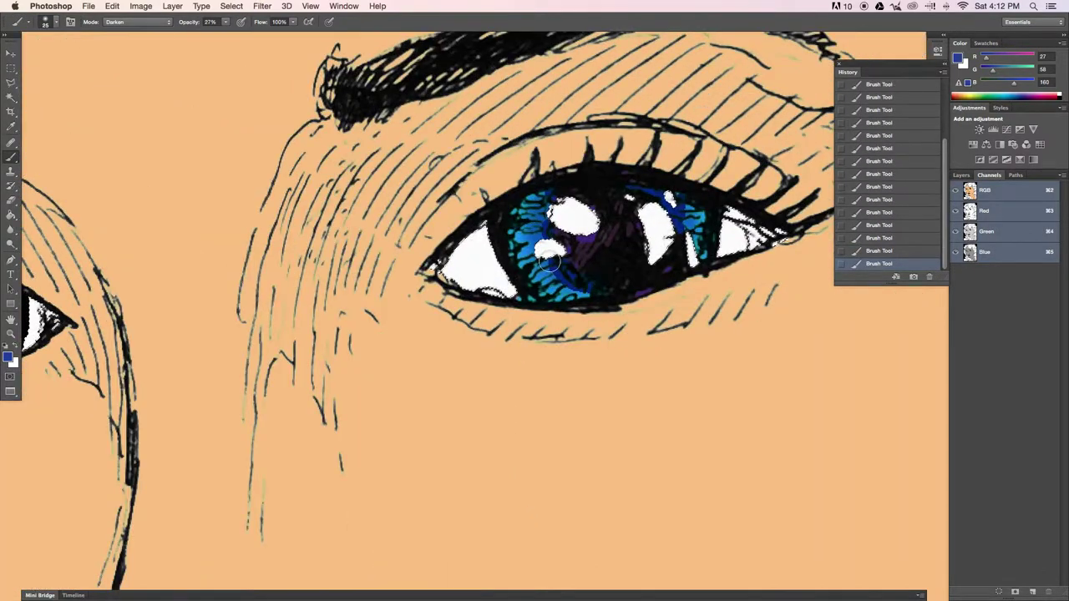
pyautogui.hscroll(-5, 585, 284)
# Try grey foreground colours (darker grey 46) and set brush opacity back to 100%.
pyautogui.click(10, 358)
pyautogui.click(644, 195)
pyautogui.moveTo(225, 22); pyautogui.dragTo(209, 33)
pyautogui.click(10, 358)
pyautogui.click(394, 320)
pyautogui.click(647, 196)
pyautogui.press('0')
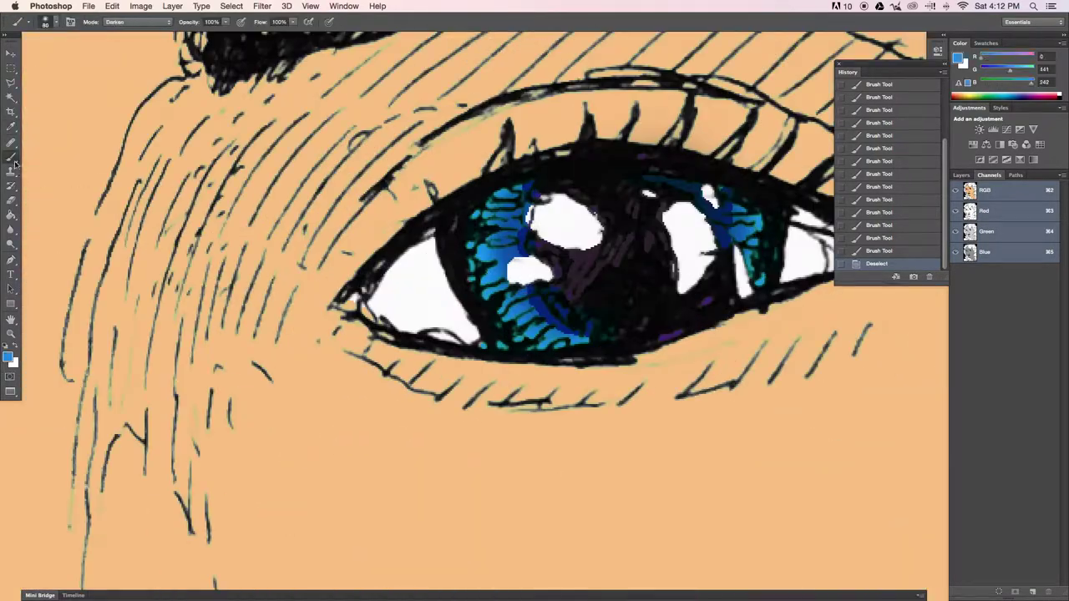
# Set the painting blend mode to Screen, undoing the recent light-blue and blue strokes.
pyautogui.click(129, 22)
pyautogui.click(133, 112)
pyautogui.hotkey('ctrl', 'z')
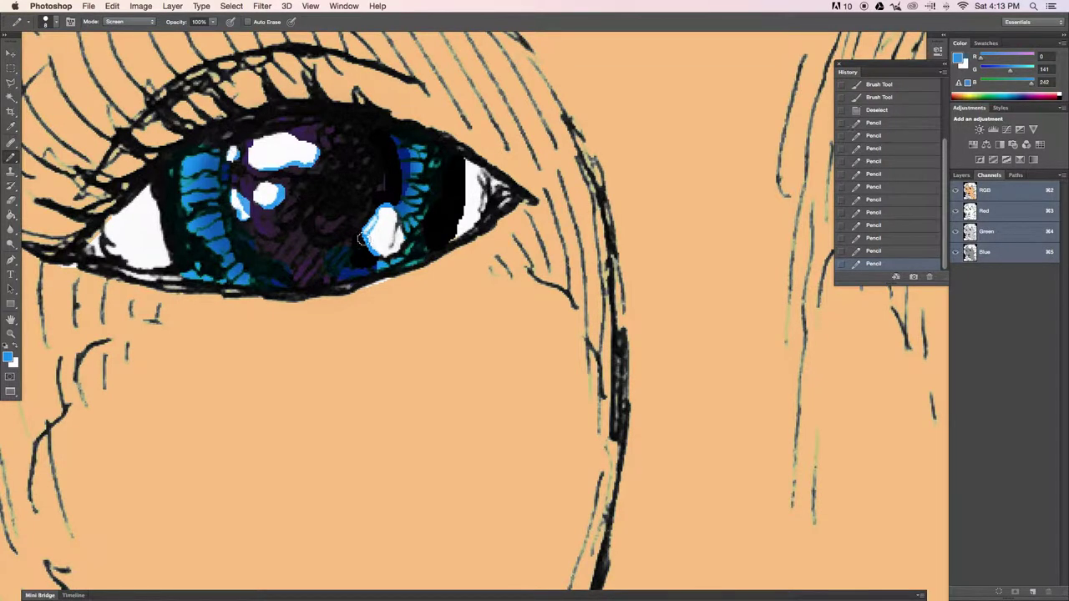
pyautogui.press('b')
pyautogui.click(138, 22)
pyautogui.click(134, 112)
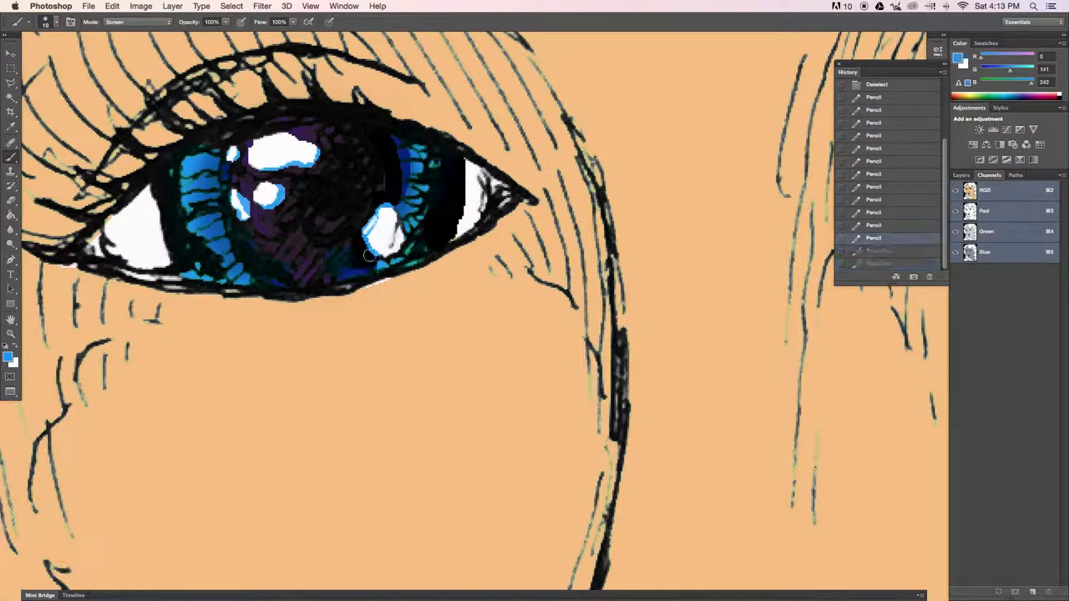
pyautogui.hotkey('ctrl', 'z')
# At 43% opacity, paint blue glow and white highlights on both irises.
pyautogui.moveTo(225, 22); pyautogui.dragTo(211, 51)
pyautogui.moveTo(347, 272); pyautogui.dragTo(386, 254)
pyautogui.moveTo(347, 267); pyautogui.dragTo(384, 244)
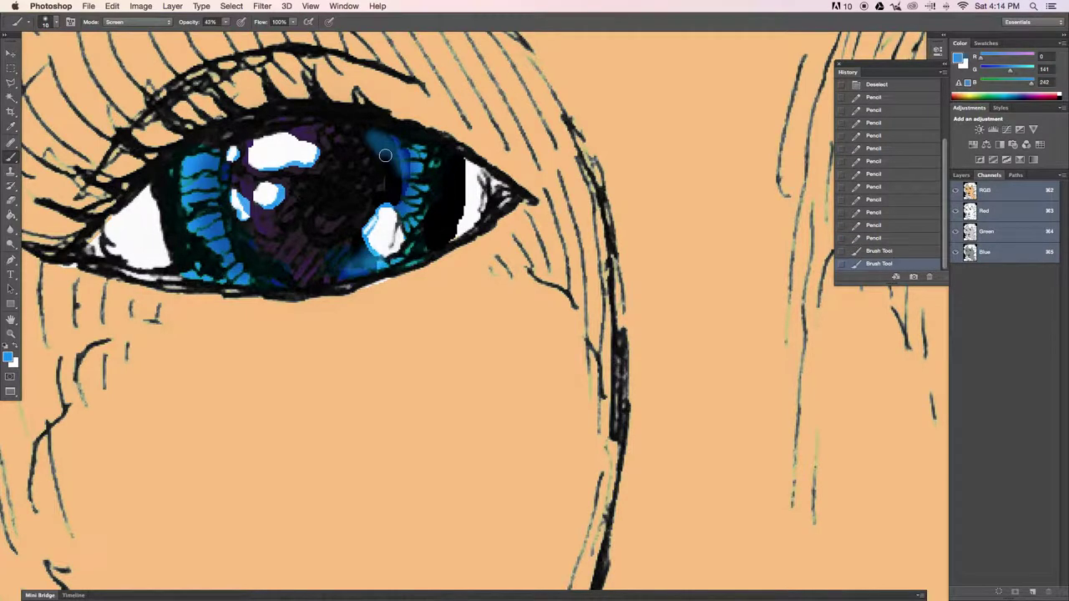
pyautogui.moveTo(263, 176); pyautogui.dragTo(275, 242)
pyautogui.hscroll(10, 534, 300)
pyautogui.moveTo(493, 179); pyautogui.dragTo(517, 209)
pyautogui.moveTo(635, 167); pyautogui.dragTo(643, 197)
# Burn the centres of both irises darker, then blur the iris to soften it.
pyautogui.press('o')
pyautogui.moveTo(393, 175); pyautogui.dragTo(501, 251)
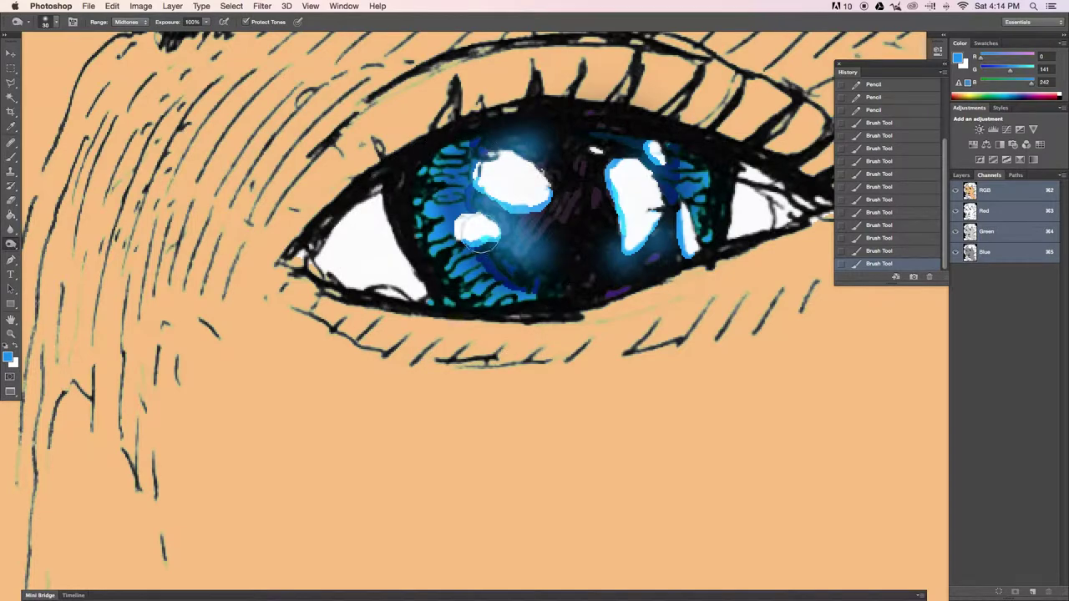
pyautogui.moveTo(485, 192); pyautogui.dragTo(493, 242)
pyautogui.moveTo(539, 271)
pyautogui.mouseDown()
pyautogui.moveTo(501, 214)
pyautogui.moveTo(577, 167)
pyautogui.mouseUp()
pyautogui.hscroll(-10, 577, 167)
pyautogui.moveTo(291, 267); pyautogui.dragTo(316, 274)
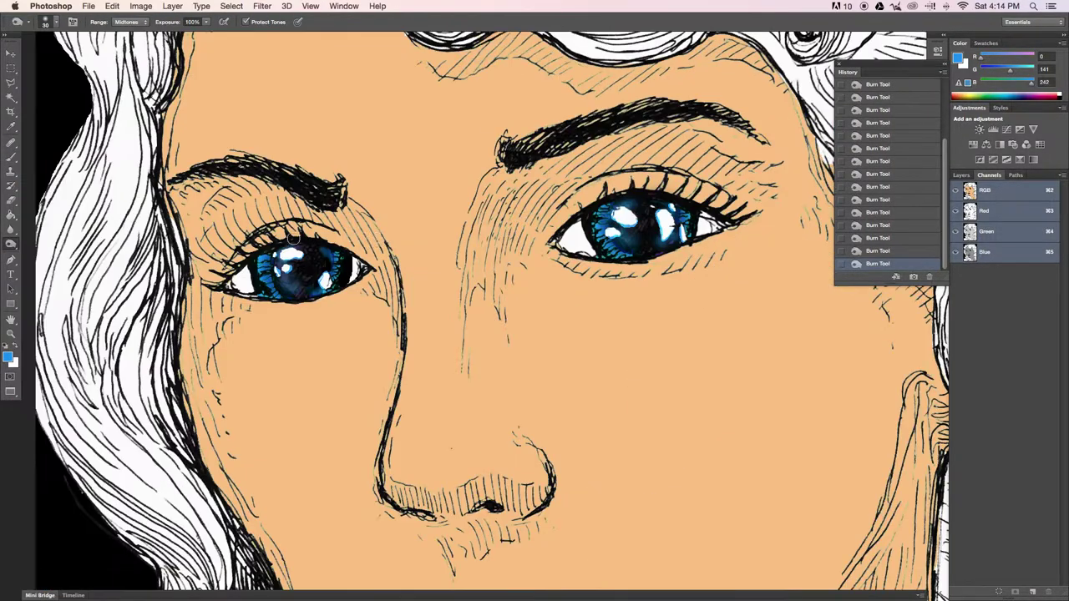
pyautogui.moveTo(410, 280); pyautogui.dragTo(286, 232)
pyautogui.click(11, 231)
pyautogui.moveTo(393, 208); pyautogui.dragTo(518, 251)
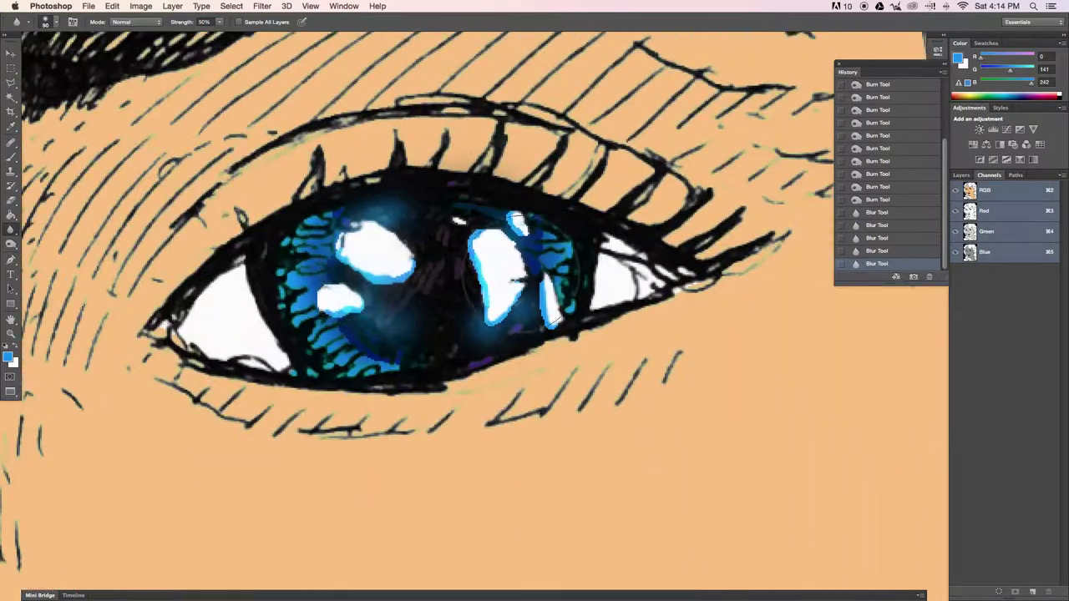
pyautogui.press('super+minus')
# Burn shading around the eyes and nose at brush size 100, then revert it in History.
pyautogui.press('o')
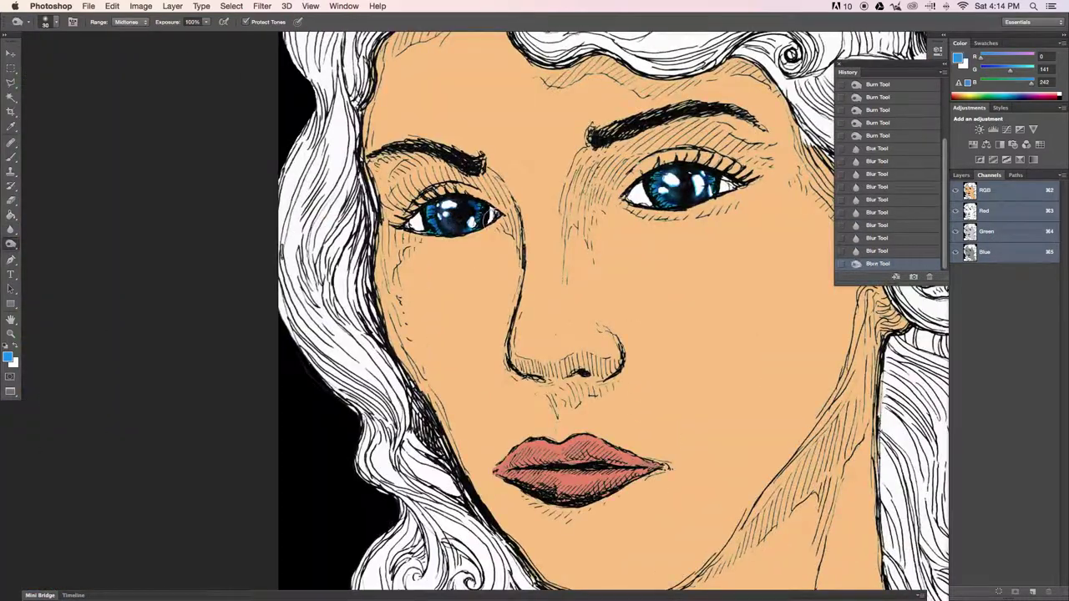
pyautogui.press(']')
pyautogui.moveTo(585, 142)
pyautogui.mouseDown()
pyautogui.moveTo(752, 209)
pyautogui.moveTo(569, 276)
pyautogui.mouseUp()
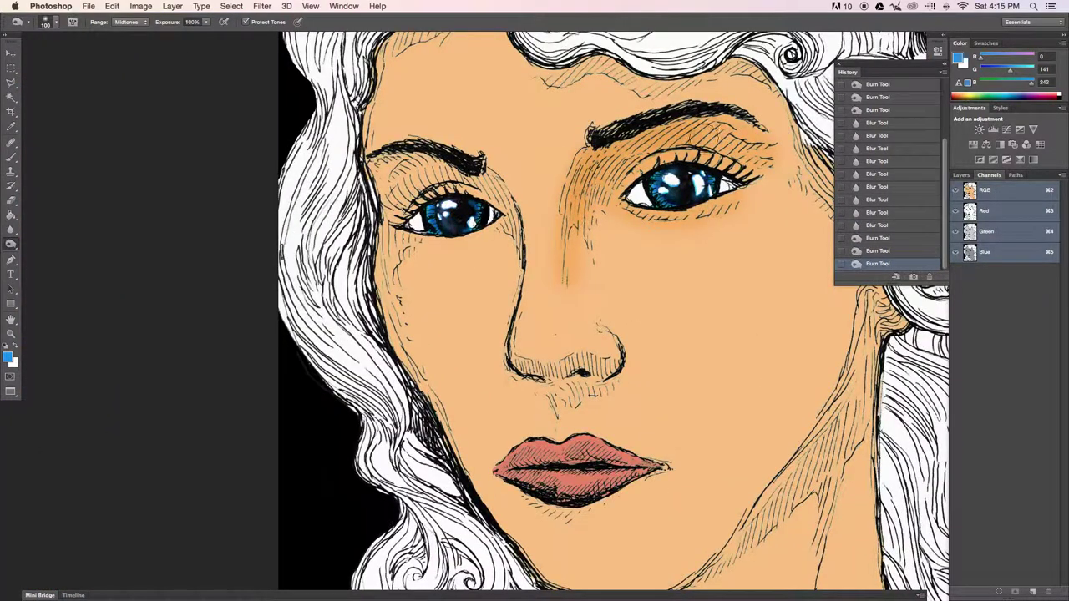
pyautogui.moveTo(392, 209); pyautogui.dragTo(509, 226)
pyautogui.moveTo(510, 167); pyautogui.dragTo(384, 359)
pyautogui.moveTo(368, 150); pyautogui.dragTo(393, 284)
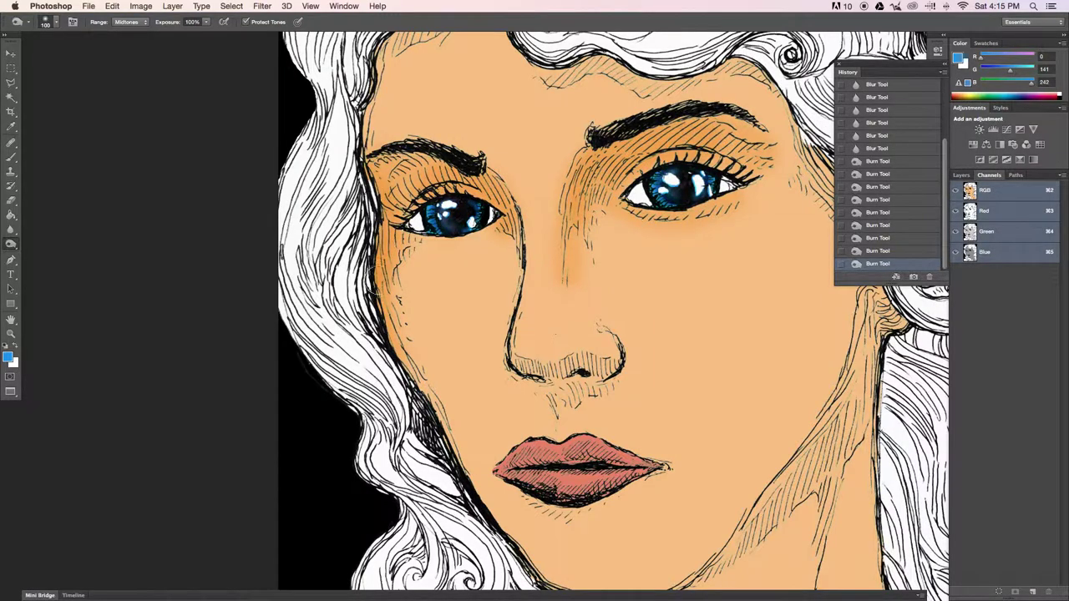
pyautogui.click(877, 148)
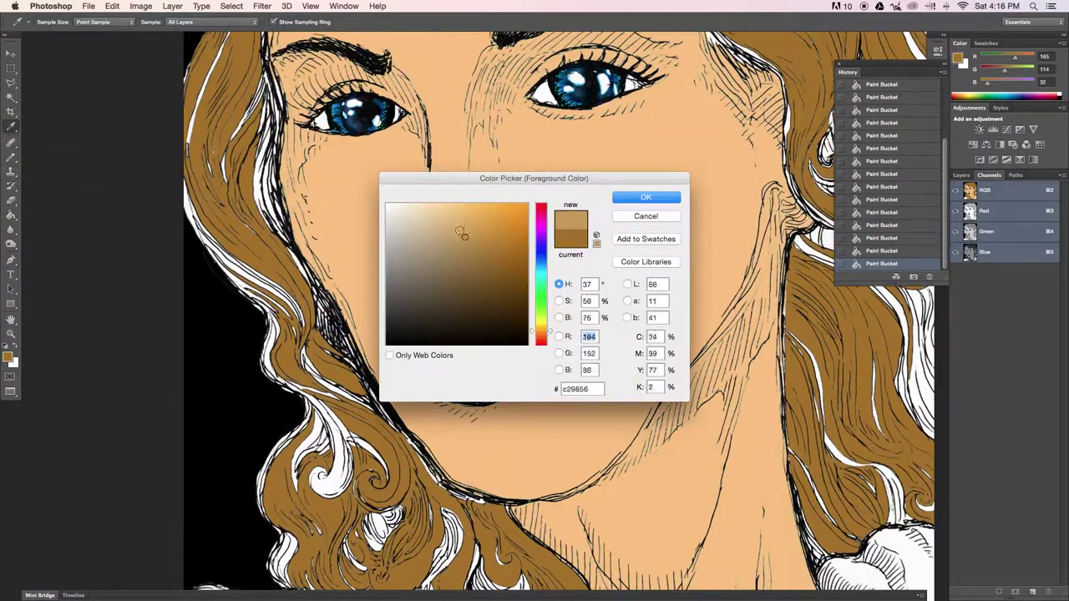
# Set the Pencil to Darken mode and pencil light tan over white strands along the left hair edge and curls.
pyautogui.click(130, 20)
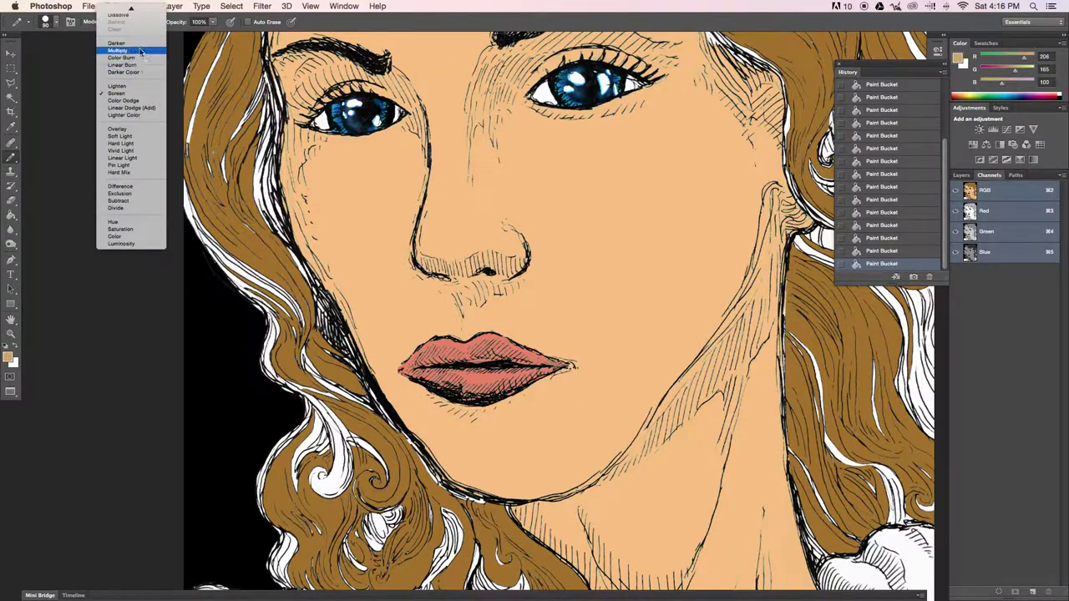
pyautogui.click(125, 47)
pyautogui.moveTo(254, 345); pyautogui.dragTo(317, 297)
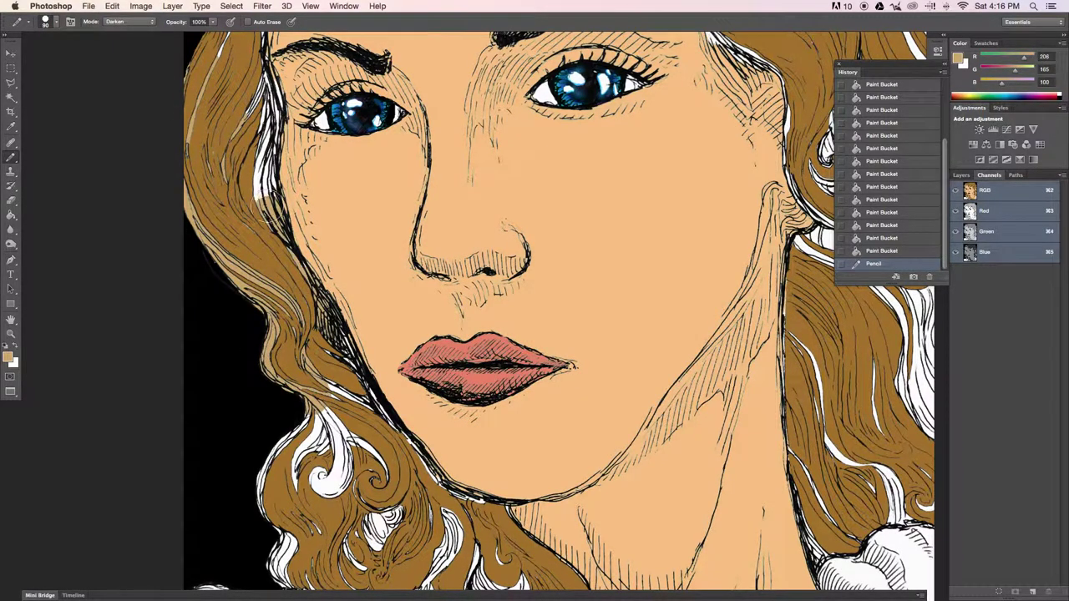
pyautogui.moveTo(267, 209); pyautogui.dragTo(251, 75)
pyautogui.scroll(-5, 502, 334)
pyautogui.moveTo(284, 159)
pyautogui.mouseDown()
pyautogui.moveTo(242, 230)
pyautogui.moveTo(184, 401)
pyautogui.mouseUp()
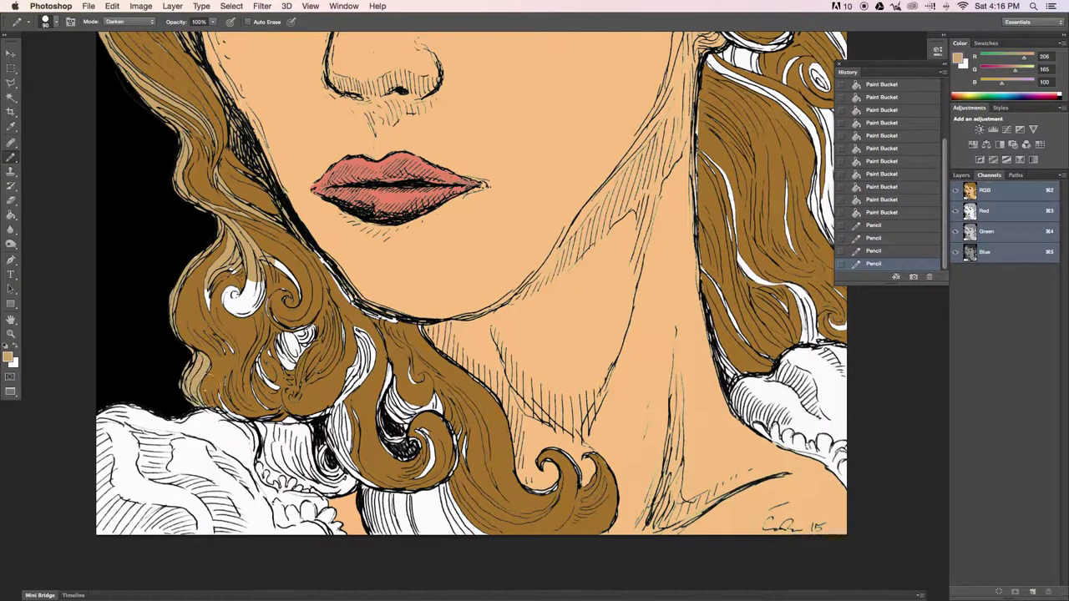
pyautogui.moveTo(255, 289); pyautogui.dragTo(234, 311)
pyautogui.scroll(-3, 409, 350)
pyautogui.moveTo(309, 392)
pyautogui.mouseDown()
pyautogui.moveTo(334, 309)
pyautogui.moveTo(418, 380)
pyautogui.mouseUp()
# Pencil light tan over the white strands at the bottom, right side and top of the hair.
pyautogui.moveTo(455, 472); pyautogui.dragTo(347, 476)
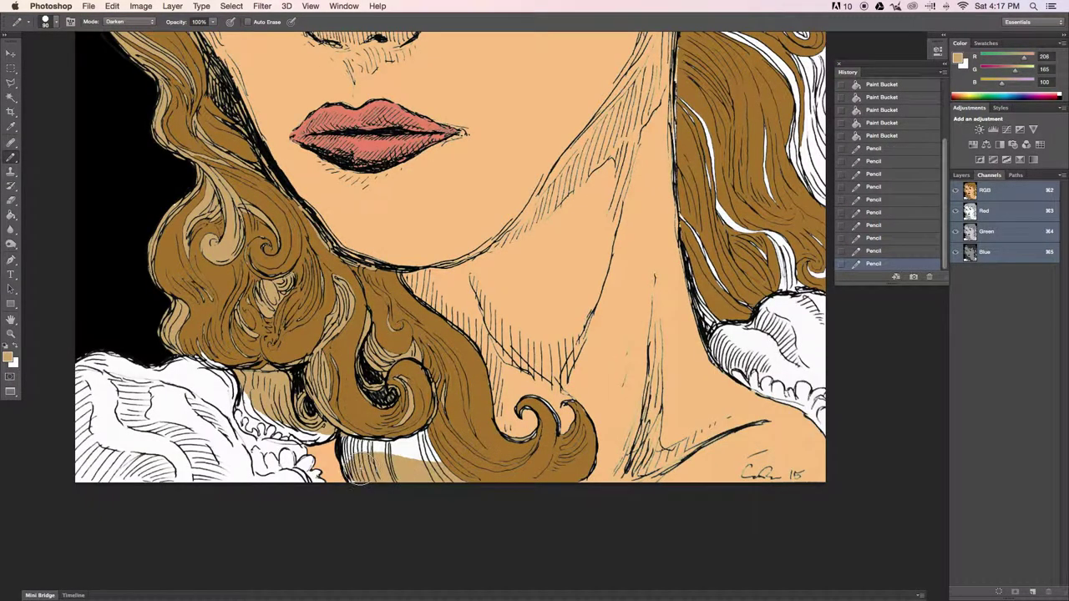
pyautogui.moveTo(343, 438); pyautogui.dragTo(431, 474)
pyautogui.scroll(5, 390, 411)
pyautogui.hscroll(6, 390, 411)
pyautogui.moveTo(535, 435)
pyautogui.mouseDown()
pyautogui.moveTo(568, 334)
pyautogui.moveTo(468, 209)
pyautogui.moveTo(483, 80)
pyautogui.mouseUp()
pyautogui.scroll(5, 443, 355)
pyautogui.scroll(5, 443, 355)
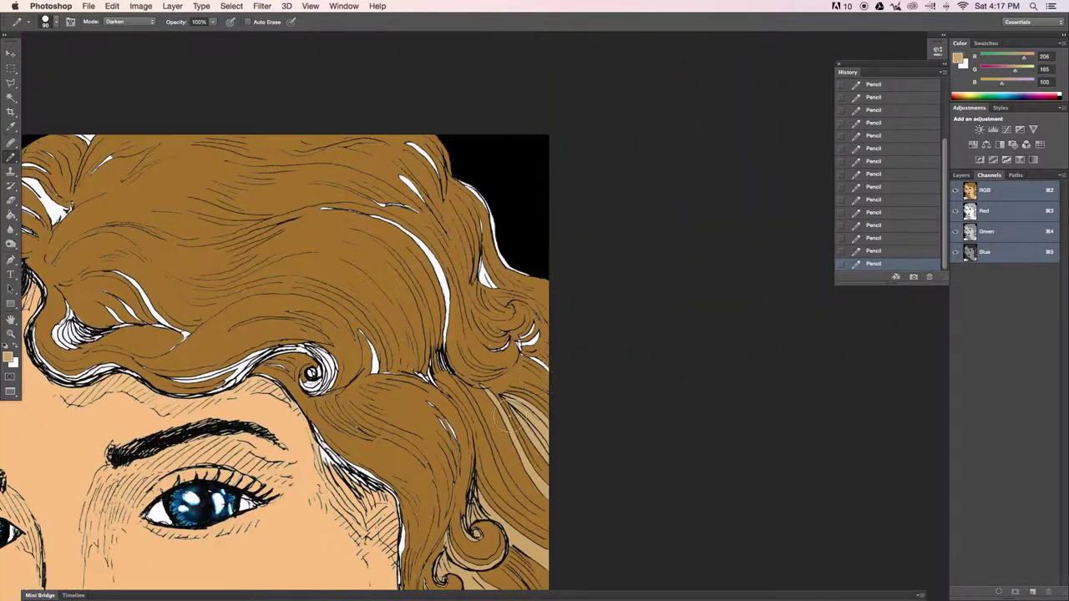
pyautogui.hotkey('ctrl', '-')
pyautogui.hotkey('ctrl', '-')
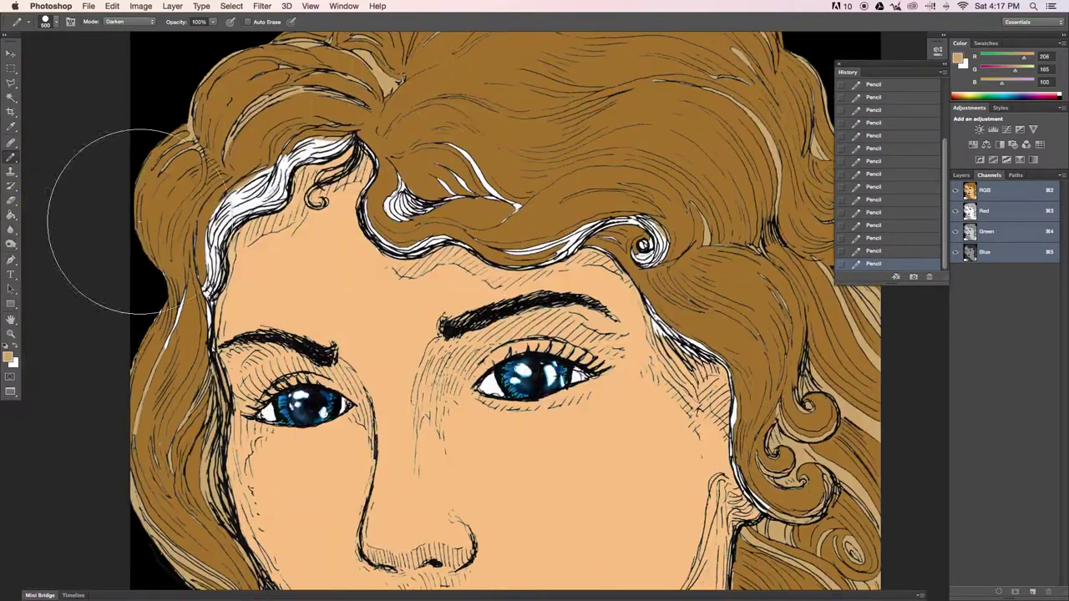
pyautogui.moveTo(338, 121)
pyautogui.mouseDown()
pyautogui.moveTo(493, 192)
pyautogui.moveTo(643, 227)
pyautogui.mouseUp()
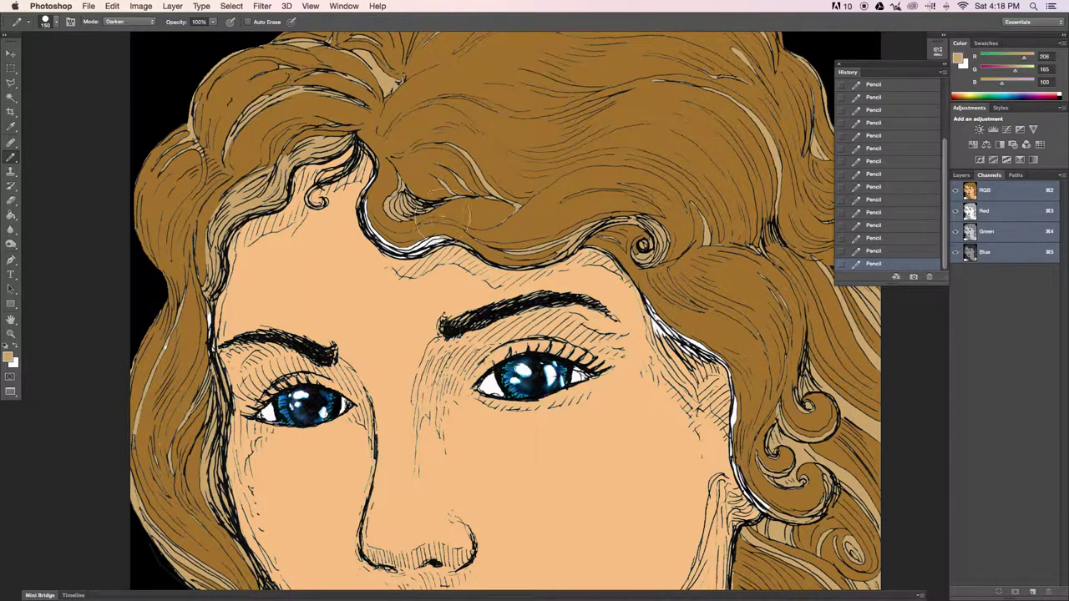
pyautogui.hscroll(5, 512, 253)
pyautogui.scroll(-2, 512, 254)
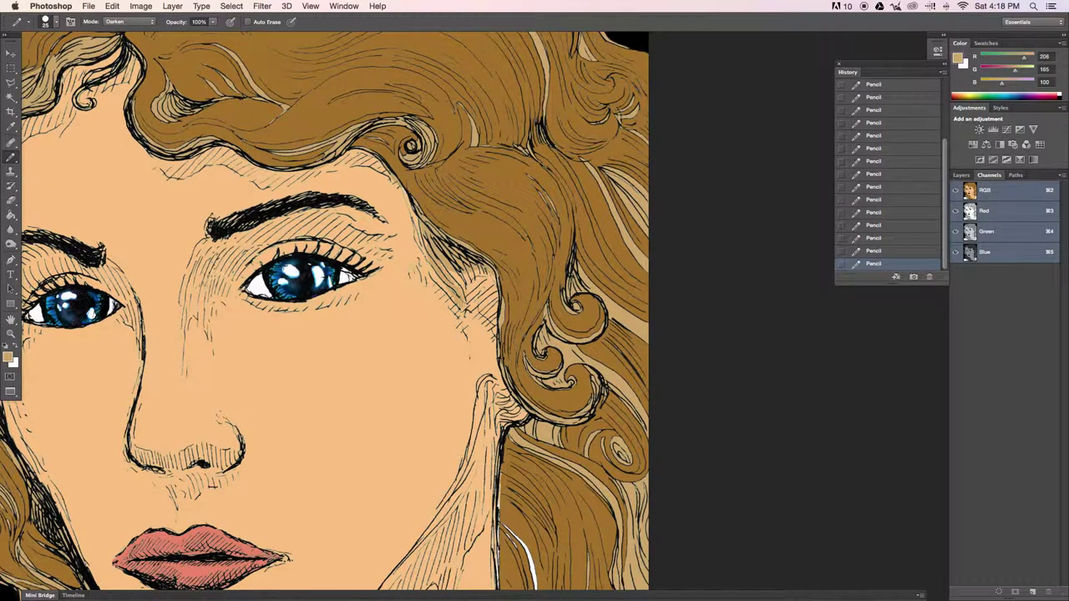
# Paint Bucket two white gaps in the hair with tan, then pencil over leftover white.
pyautogui.press('h')
pyautogui.moveTo(426, 227); pyautogui.dragTo(284, 292)
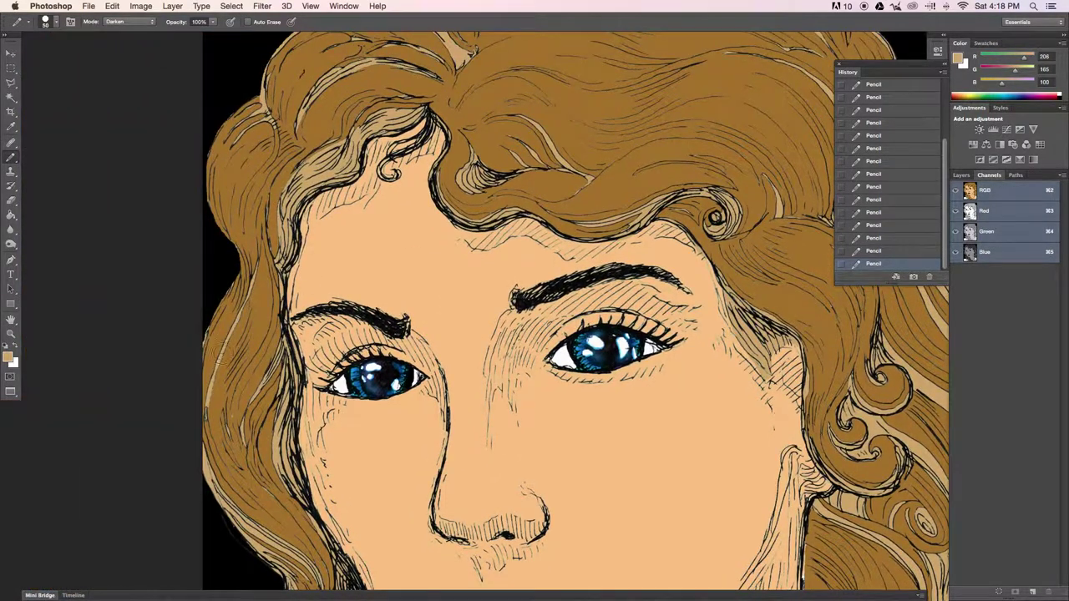
pyautogui.moveTo(269, 431); pyautogui.dragTo(252, 183)
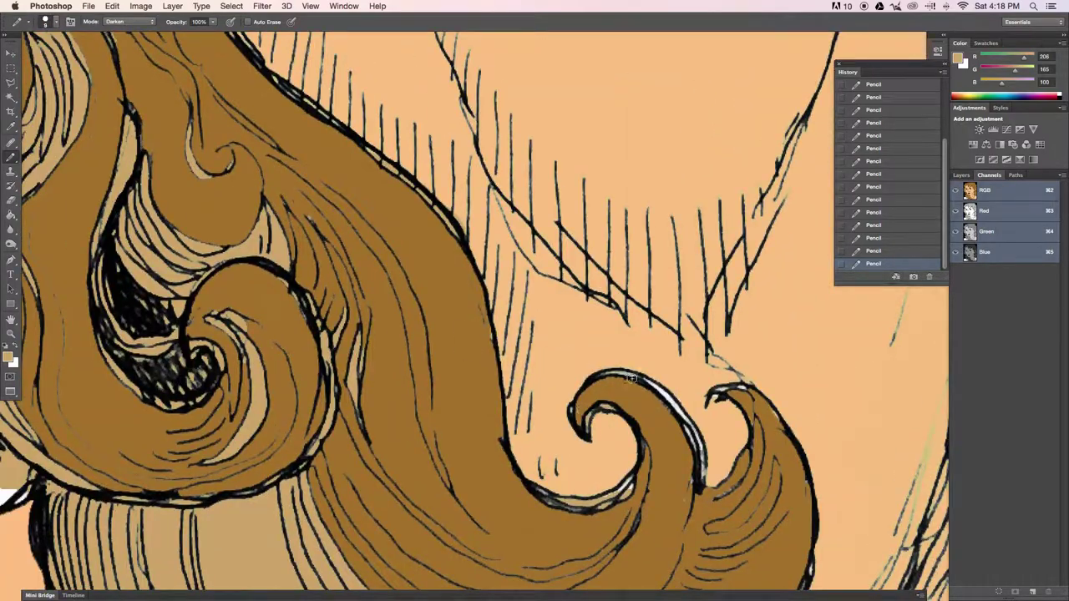
pyautogui.scroll(-5, 748, 429)
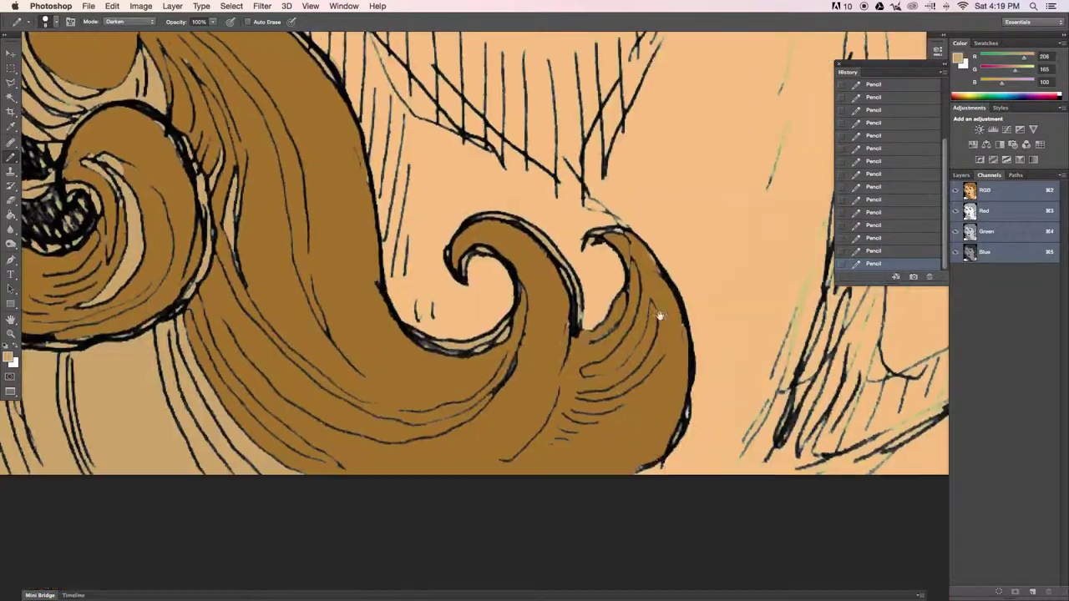
pyautogui.hscroll(-10, 690, 332)
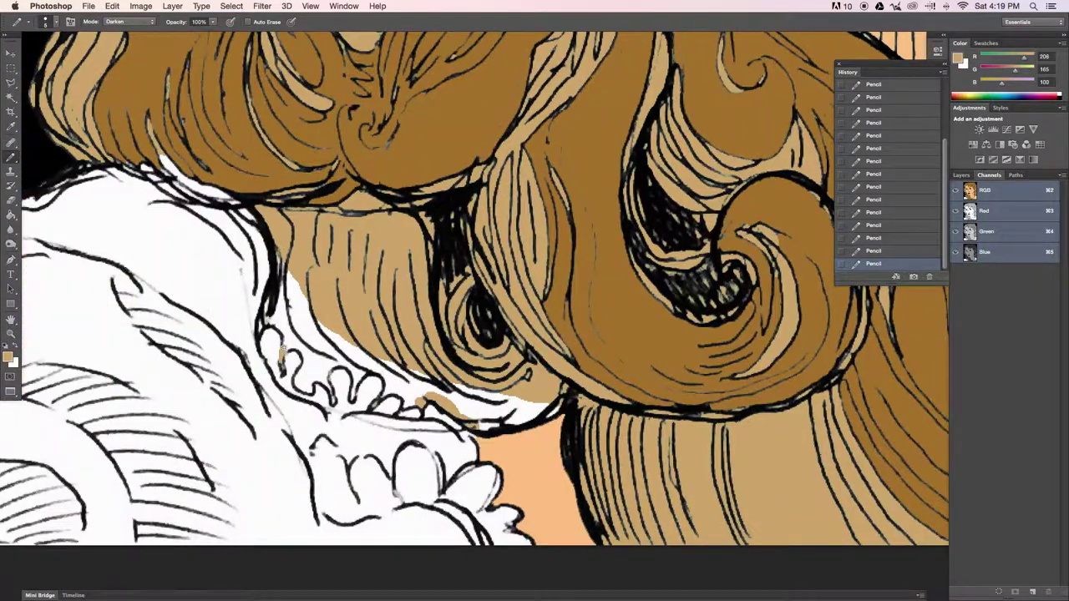
pyautogui.press('g')
pyautogui.click(301, 326)
pyautogui.click(401, 359)
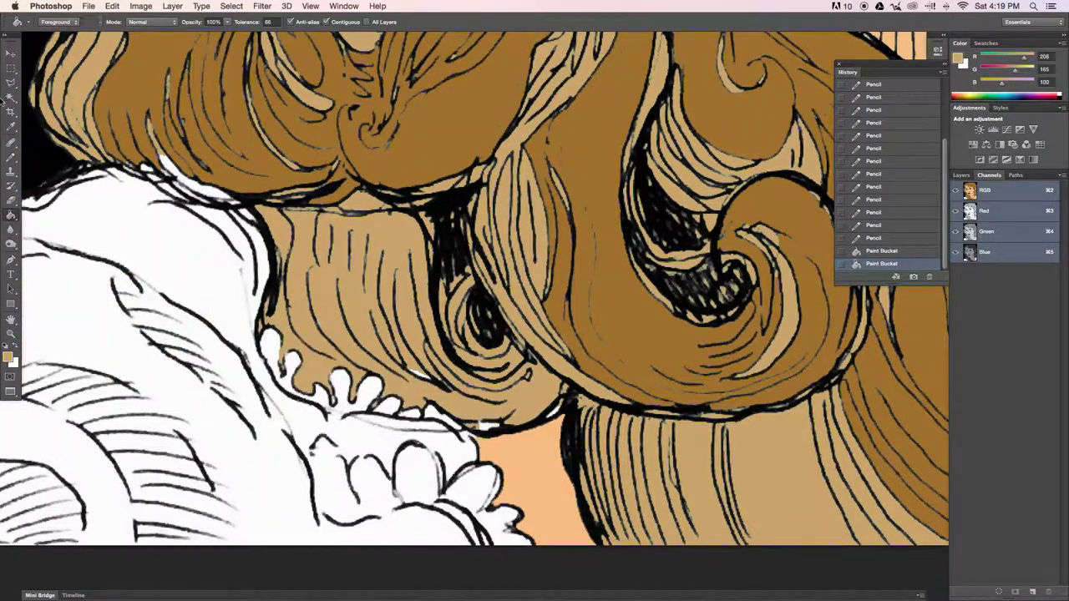
pyautogui.press('b')
pyautogui.moveTo(439, 372); pyautogui.dragTo(489, 426)
pyautogui.moveTo(261, 216)
pyautogui.mouseDown()
pyautogui.moveTo(501, 357)
pyautogui.moveTo(535, 395)
pyautogui.mouseUp()
# Cover the white gap between hair and collar and the last white hair strands with tan.
pyautogui.scroll(10, 528, 384)
pyautogui.hscroll(10, 376, 392)
pyautogui.scroll(-5, 269, 411)
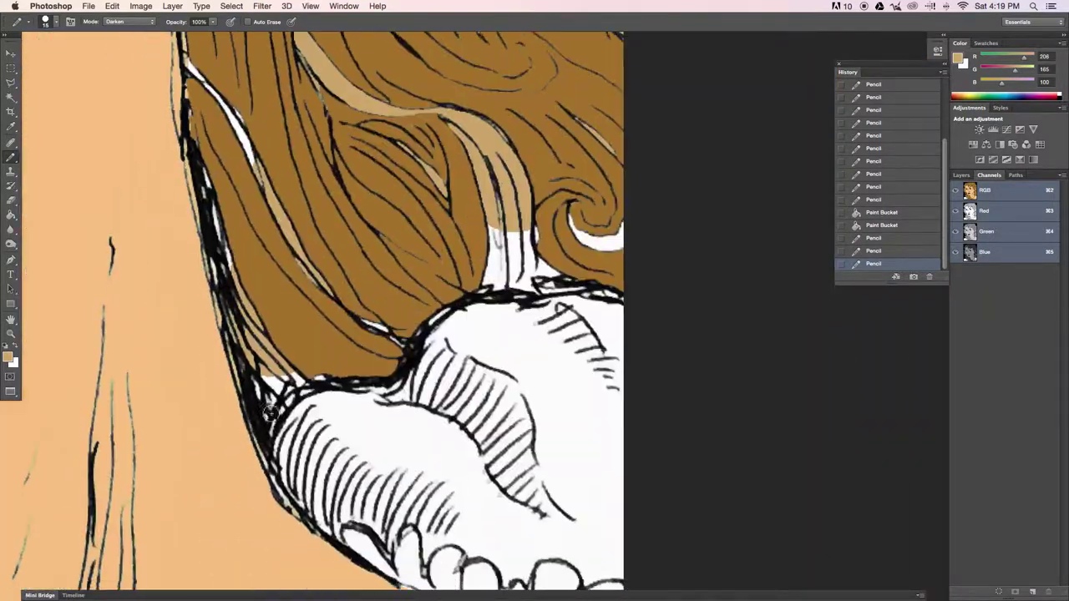
pyautogui.scroll(5, 455, 300)
pyautogui.hscroll(5, 455, 300)
pyautogui.moveTo(426, 321); pyautogui.dragTo(400, 357)
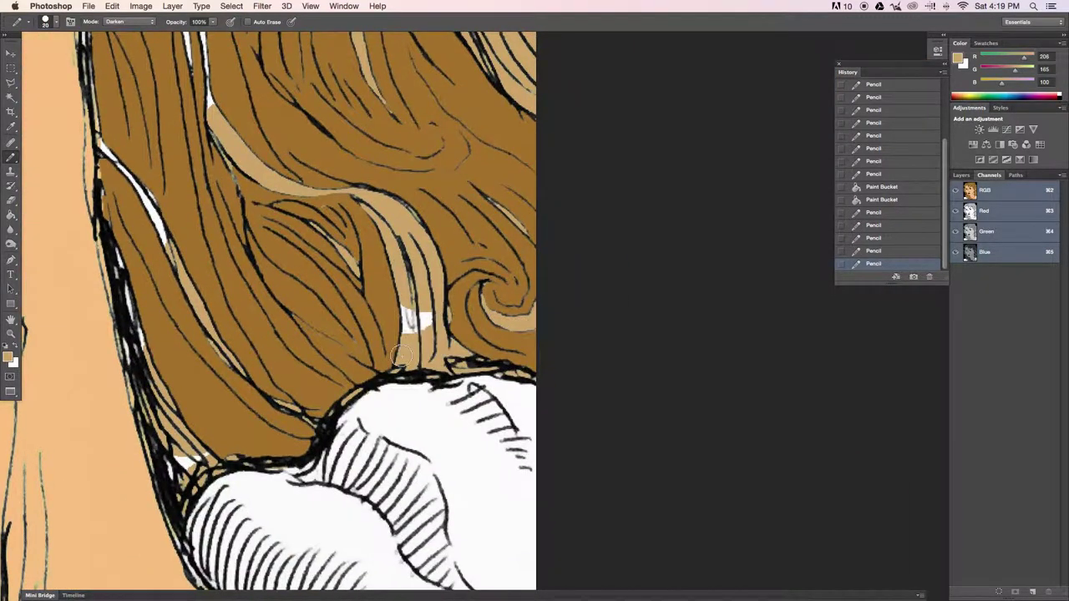
pyautogui.scroll(5, 150, 380)
pyautogui.moveTo(217, 313); pyautogui.dragTo(234, 355)
pyautogui.scroll(5, 234, 355)
pyautogui.moveTo(317, 117); pyautogui.dragTo(200, 334)
pyautogui.moveTo(209, 129); pyautogui.dragTo(201, 293)
pyautogui.hscroll(-5, 334, 376)
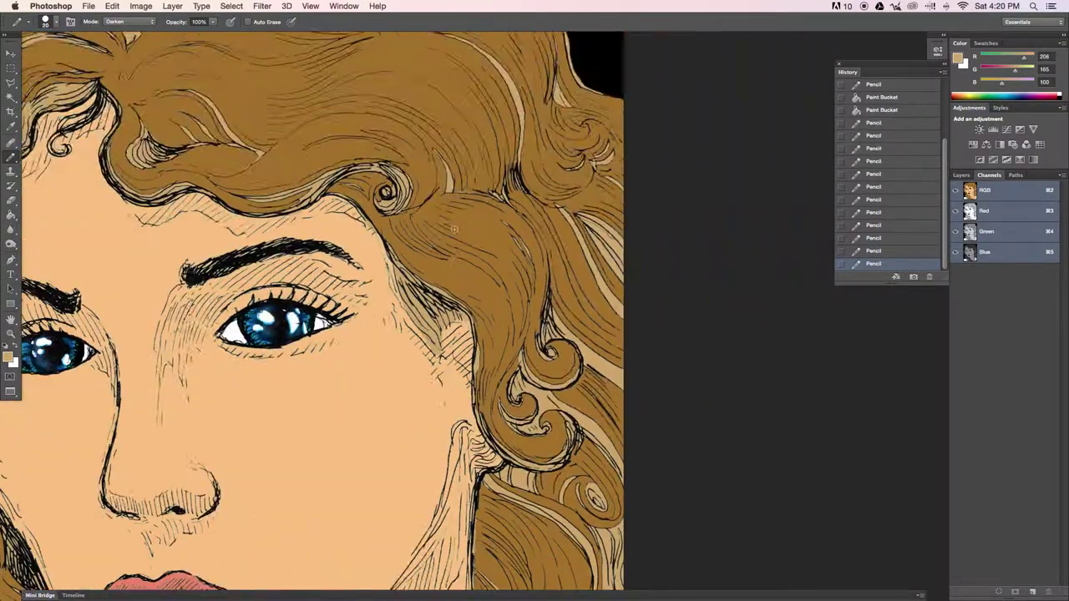
pyautogui.press('super+0')
pyautogui.scroll(3, 437, 449)
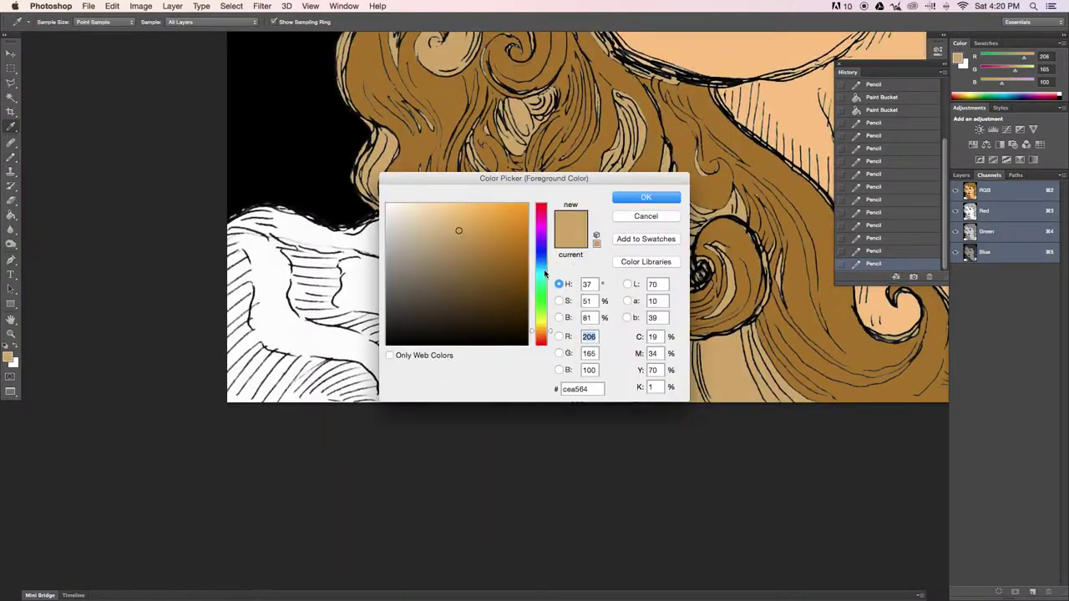
# Paint the sleeve and ruffled collar sky blue #14baff, leaving the lace trim white.
pyautogui.click(647, 197)
pyautogui.moveTo(238, 219)
pyautogui.mouseDown()
pyautogui.moveTo(417, 243)
pyautogui.moveTo(213, 367)
pyautogui.moveTo(504, 418)
pyautogui.mouseUp()
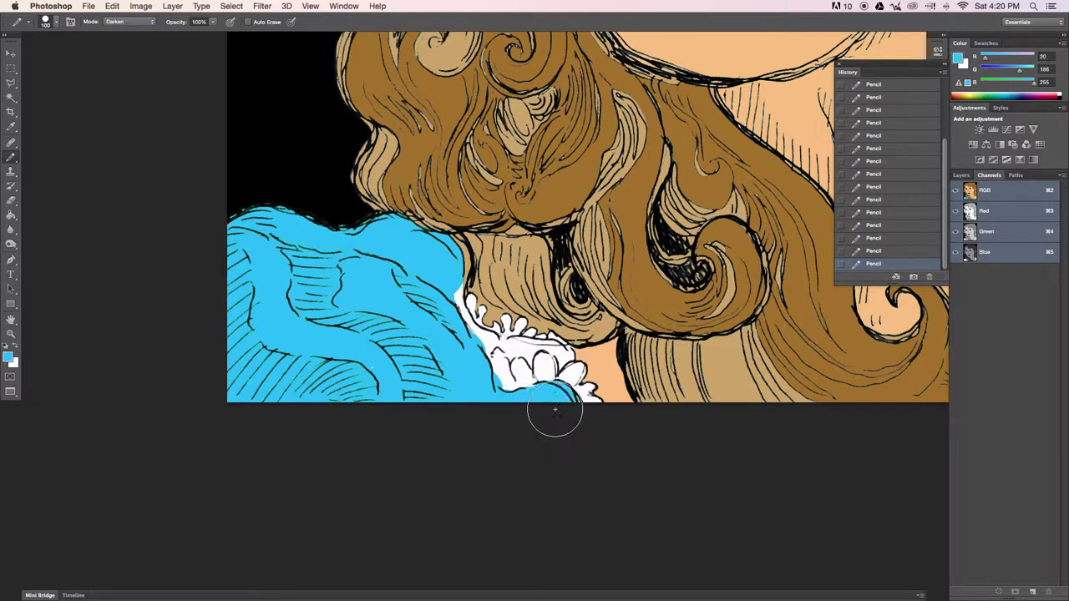
pyautogui.scroll(3, 535, 407)
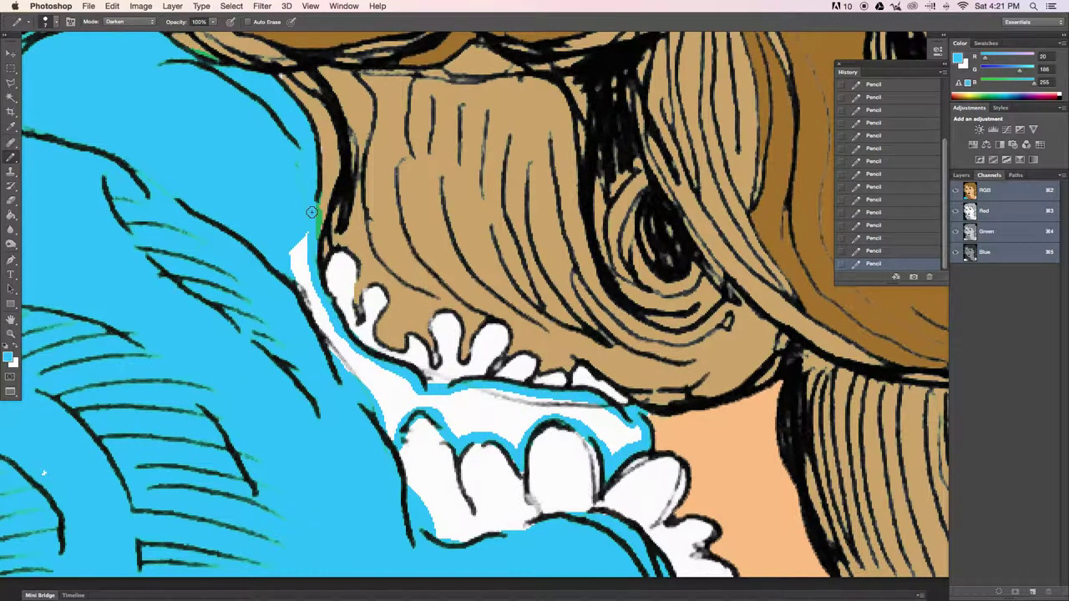
pyautogui.moveTo(306, 288); pyautogui.dragTo(380, 419)
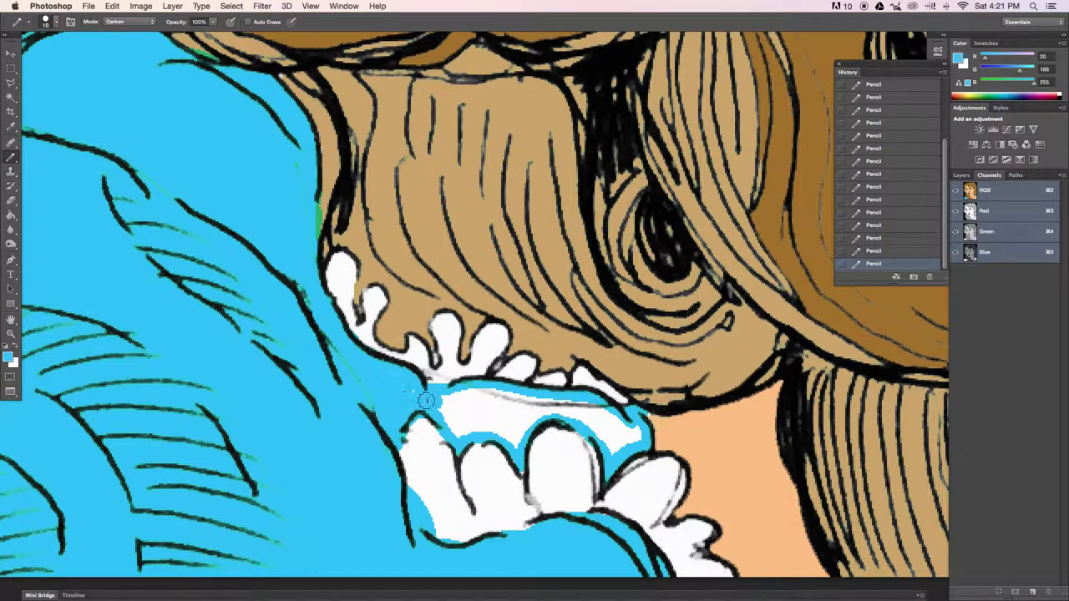
pyautogui.moveTo(618, 449); pyautogui.dragTo(258, 397)
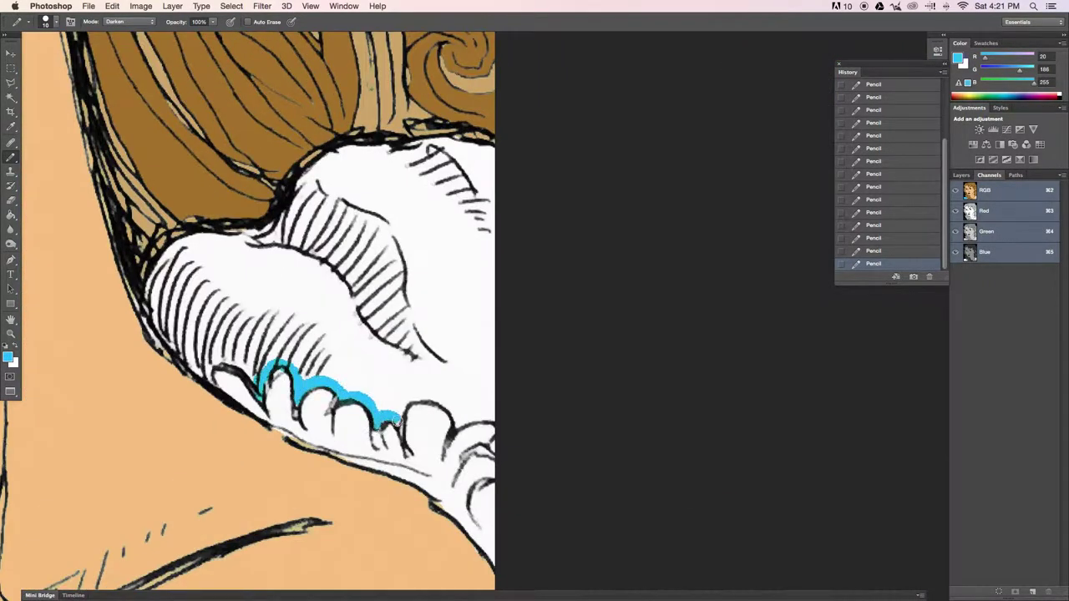
pyautogui.moveTo(200, 284)
pyautogui.mouseDown()
pyautogui.moveTo(427, 371)
pyautogui.moveTo(171, 288)
pyautogui.mouseUp()
pyautogui.press('super+minus')
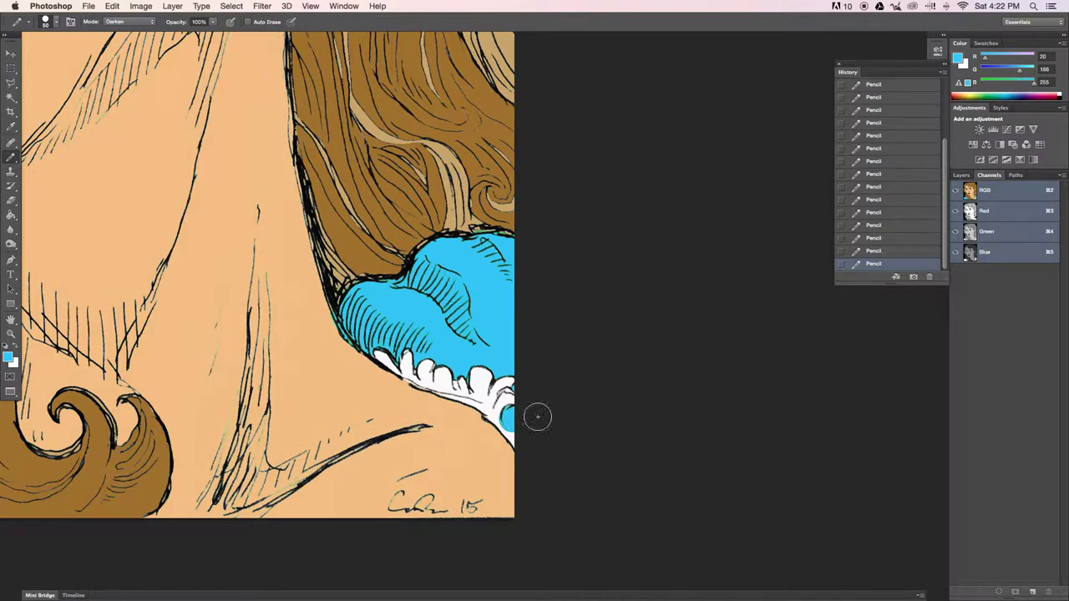
pyautogui.hscroll(-3, 537, 417)
pyautogui.scroll(10, 537, 416)
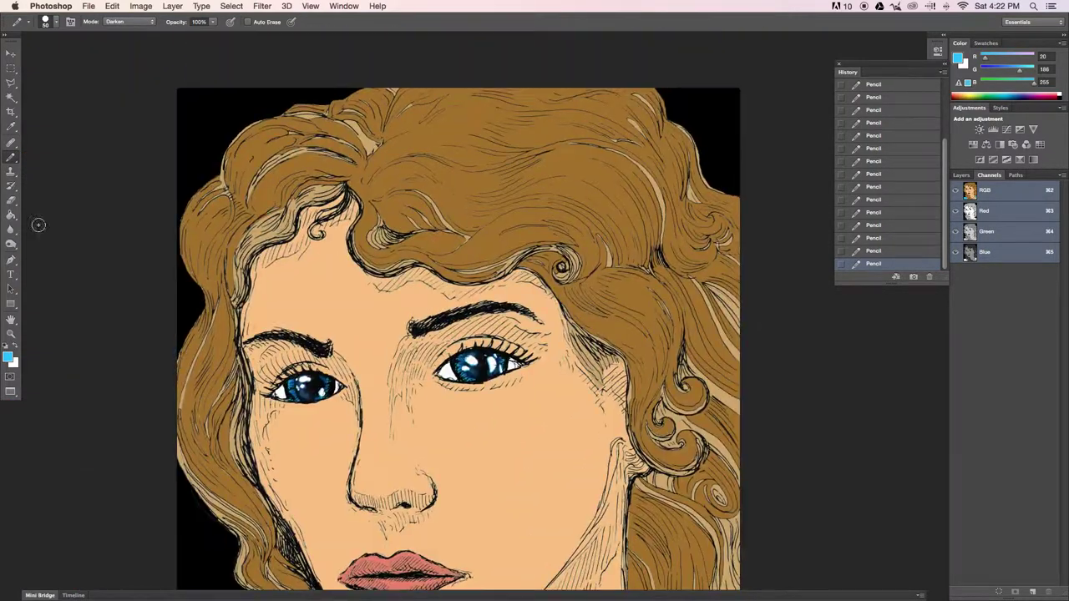
pyautogui.press('super+plus')
pyautogui.click(9, 357)
# Dodge the forehead, nose, both cheeks and brow area to brighten the highlights.
pyautogui.press('Escape')
pyautogui.moveTo(360, 117)
pyautogui.mouseDown()
pyautogui.moveTo(442, 334)
pyautogui.moveTo(471, 568)
pyautogui.mouseUp()
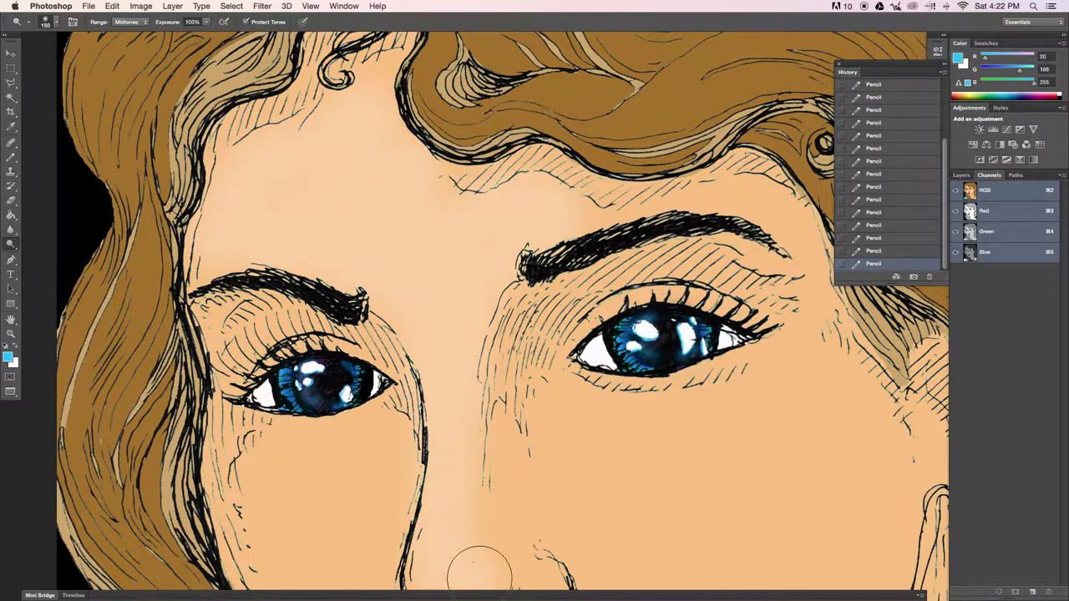
pyautogui.scroll(-5, 477, 358)
pyautogui.scroll(2, 418, 385)
pyautogui.moveTo(416, 385); pyautogui.dragTo(477, 342)
pyautogui.moveTo(242, 343); pyautogui.dragTo(220, 365)
pyautogui.scroll(-5, 256, 257)
pyautogui.moveTo(255, 257)
pyautogui.mouseDown()
pyautogui.moveTo(506, 306)
pyautogui.moveTo(454, 354)
pyautogui.mouseUp()
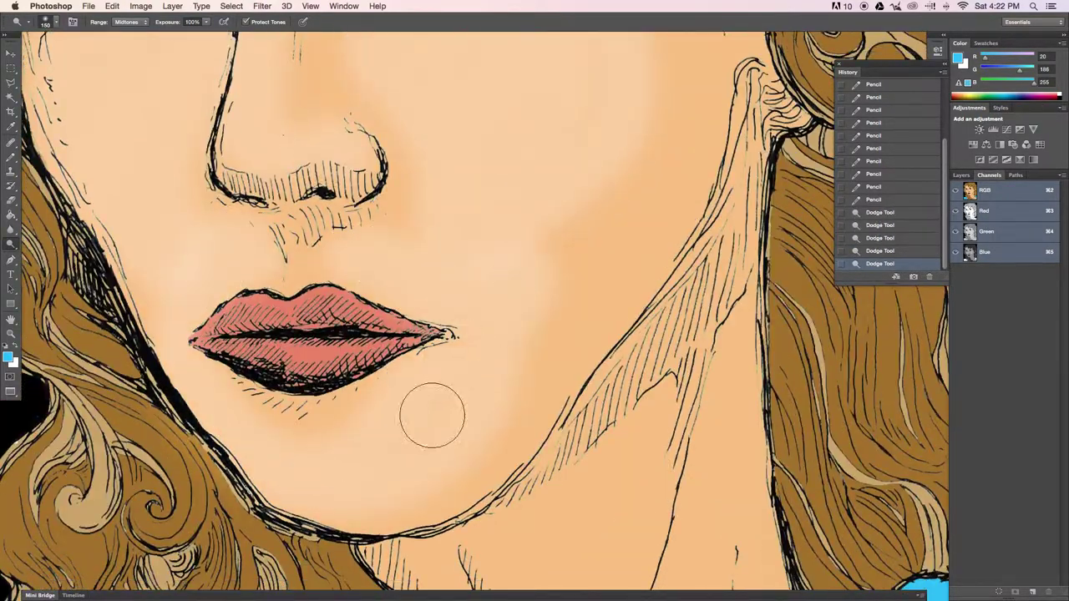
pyautogui.scroll(5, 454, 353)
pyautogui.moveTo(418, 226); pyautogui.dragTo(212, 191)
# Dodge the neck, enlarging the brush to 800 for a broad lightening stroke.
pyautogui.scroll(-5, 211, 191)
pyautogui.scroll(-3, 437, 351)
pyautogui.moveTo(501, 251)
pyautogui.mouseDown()
pyautogui.moveTo(437, 351)
pyautogui.moveTo(483, 475)
pyautogui.mouseUp()
pyautogui.hscroll(3, 437, 351)
pyautogui.scroll(-5, 483, 474)
pyautogui.scroll(5, 584, 288)
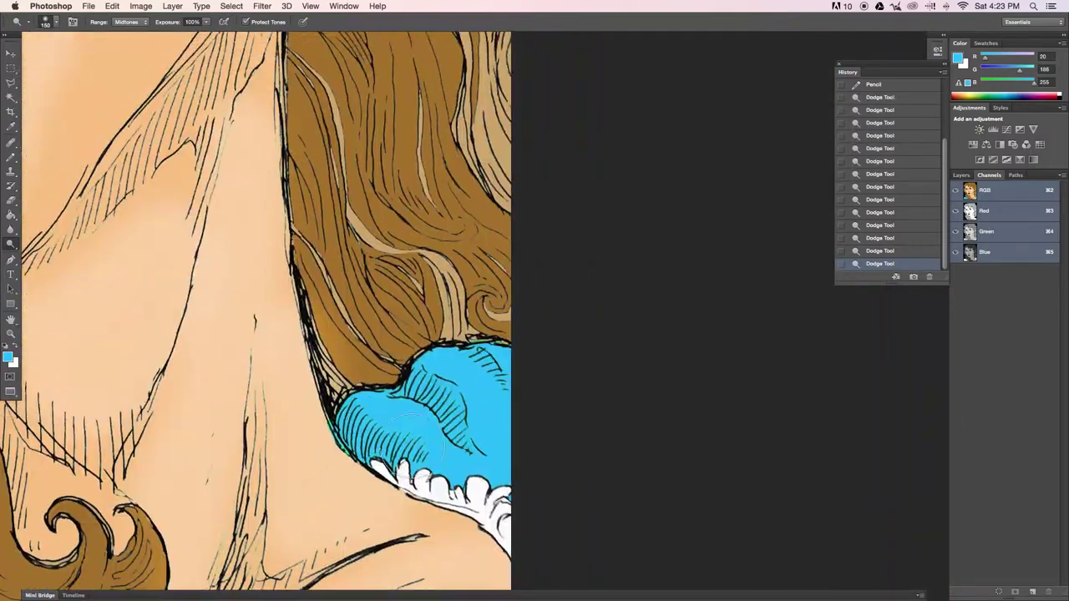
pyautogui.scroll(5, 543, 418)
pyautogui.press('super+minus')
pyautogui.press(']')
pyautogui.press(']')
pyautogui.press(']')
pyautogui.moveTo(513, 275)
pyautogui.mouseDown()
pyautogui.moveTo(434, 351)
pyautogui.moveTo(381, 238)
pyautogui.mouseUp()
pyautogui.scroll(-5, 382, 239)
pyautogui.hscroll(3, 417, 343)
# With the Burn tool at size 200, darken shadows beside the nose, around the eye and on the cheeks.
pyautogui.press('super+minus')
pyautogui.press('super+equal')
pyautogui.press('super+equal')
pyautogui.moveTo(351, 284)
pyautogui.mouseDown()
pyautogui.moveTo(394, 436)
pyautogui.moveTo(368, 501)
pyautogui.mouseUp()
pyautogui.scroll(-5, 367, 468)
pyautogui.moveTo(351, 393); pyautogui.dragTo(318, 451)
pyautogui.scroll(5, 335, 418)
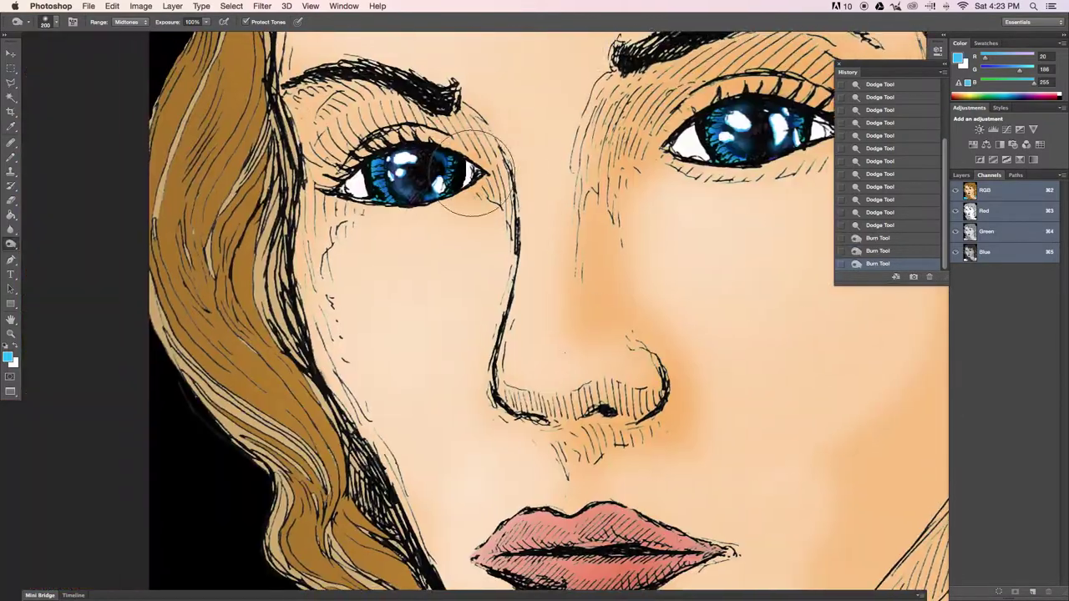
pyautogui.moveTo(477, 215); pyautogui.dragTo(375, 167)
pyautogui.moveTo(317, 251); pyautogui.dragTo(585, 276)
pyautogui.moveTo(585, 217); pyautogui.dragTo(543, 309)
# Burn deeper shadows under the chin, on the cheek and neck, and along the collarbone.
pyautogui.scroll(-5, 543, 309)
pyautogui.scroll(-3, 418, 375)
pyautogui.moveTo(351, 385)
pyautogui.mouseDown()
pyautogui.moveTo(284, 443)
pyautogui.moveTo(217, 468)
pyautogui.moveTo(494, 156)
pyautogui.mouseUp()
pyautogui.hscroll(5, 224, 499)
pyautogui.press('super+minus')
pyautogui.moveTo(363, 362); pyautogui.dragTo(513, 329)
pyautogui.scroll(-3, 401, 267)
pyautogui.moveTo(468, 443); pyautogui.dragTo(618, 430)
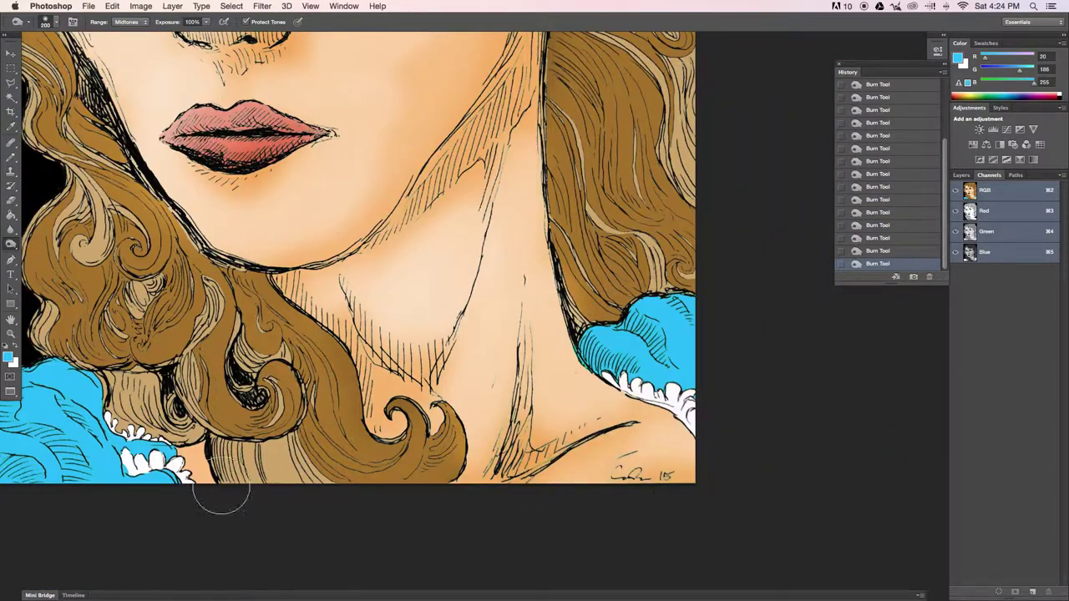
pyautogui.scroll(10, 221, 497)
pyautogui.scroll(5, 334, 334)
# Burn the upper hair waves, then step back in History to compare and redo.
pyautogui.moveTo(167, 125); pyautogui.dragTo(468, 238)
pyautogui.scroll(2, 468, 238)
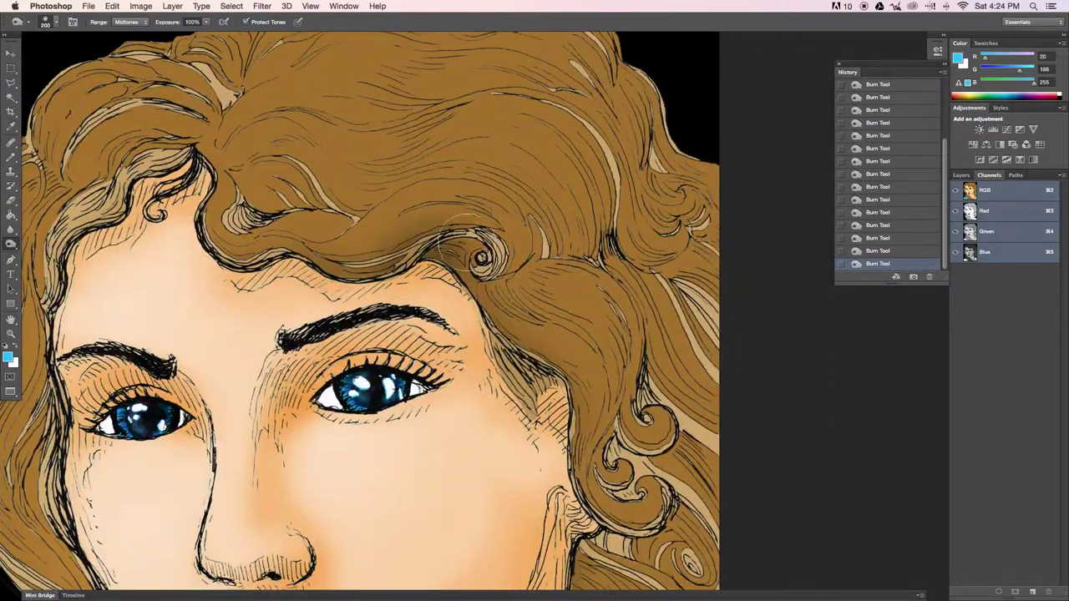
pyautogui.hscroll(-5, 466, 235)
pyautogui.scroll(3, 406, 107)
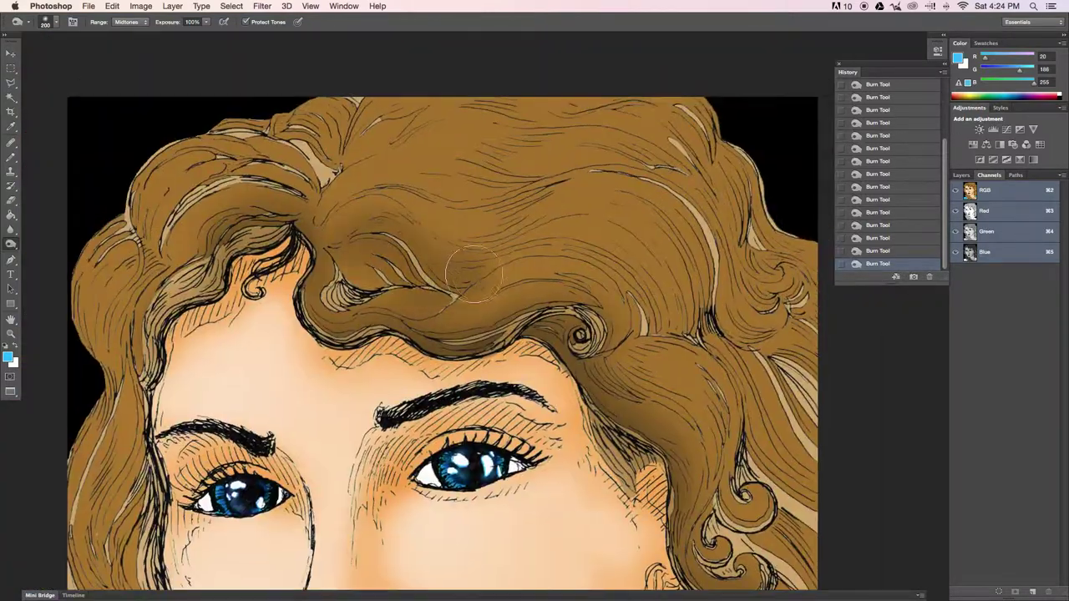
pyautogui.moveTo(334, 251)
pyautogui.mouseDown()
pyautogui.moveTo(451, 243)
pyautogui.moveTo(668, 284)
pyautogui.moveTo(762, 427)
pyautogui.mouseUp()
pyautogui.hscroll(5, 719, 401)
pyautogui.scroll(5, 671, 375)
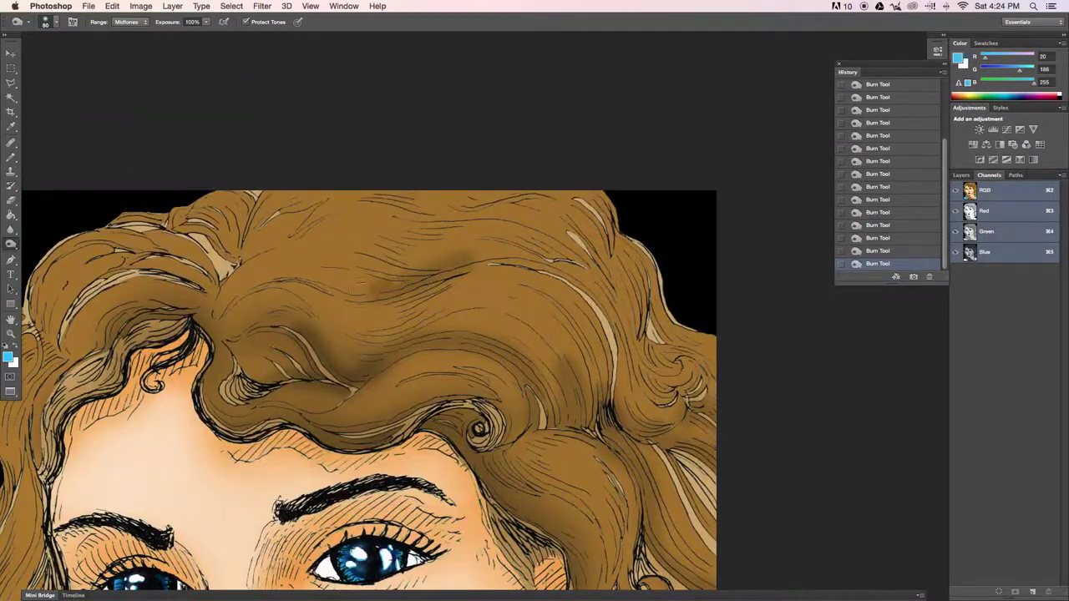
pyautogui.click(892, 192)
pyautogui.hotkey('ctrl', 'z')
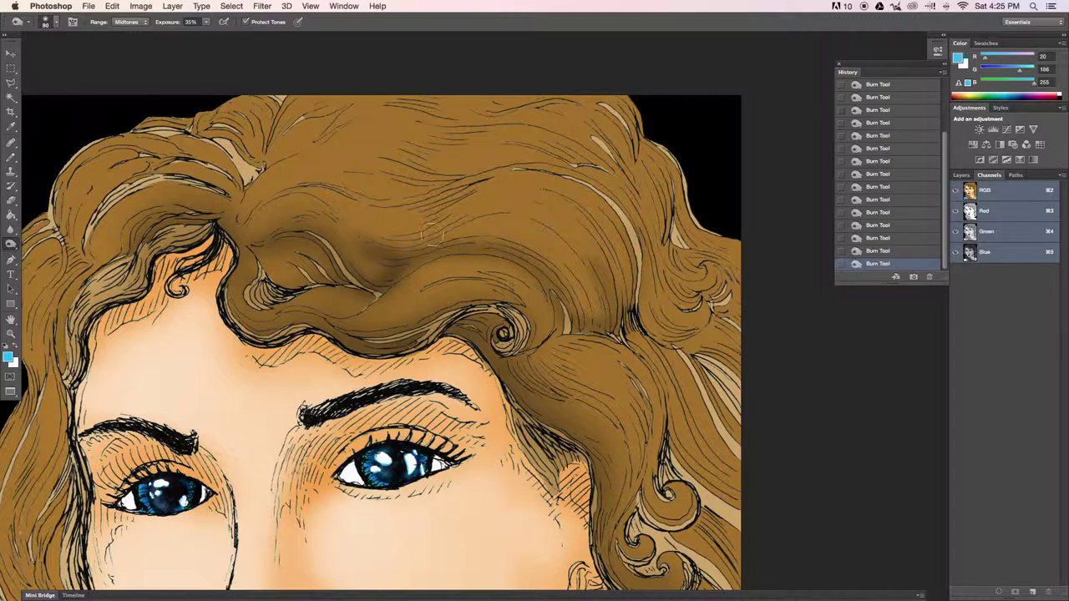
# Burn the hair down toward the right curls, beside the face and along the top.
pyautogui.hscroll(5, 432, 235)
pyautogui.scroll(2, 432, 235)
pyautogui.moveTo(308, 157); pyautogui.dragTo(533, 382)
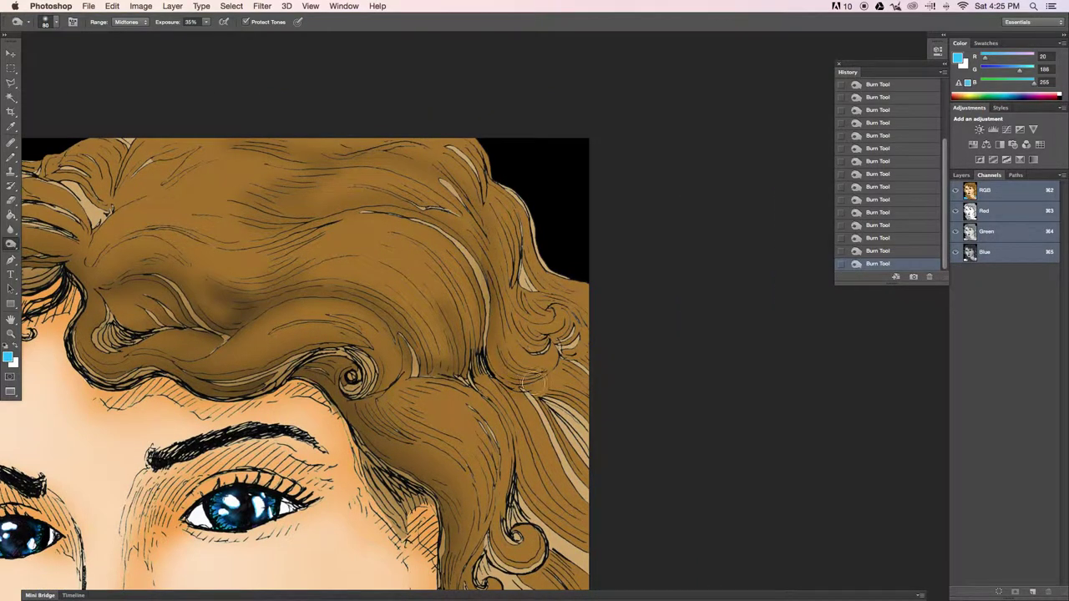
pyautogui.scroll(-8, 518, 370)
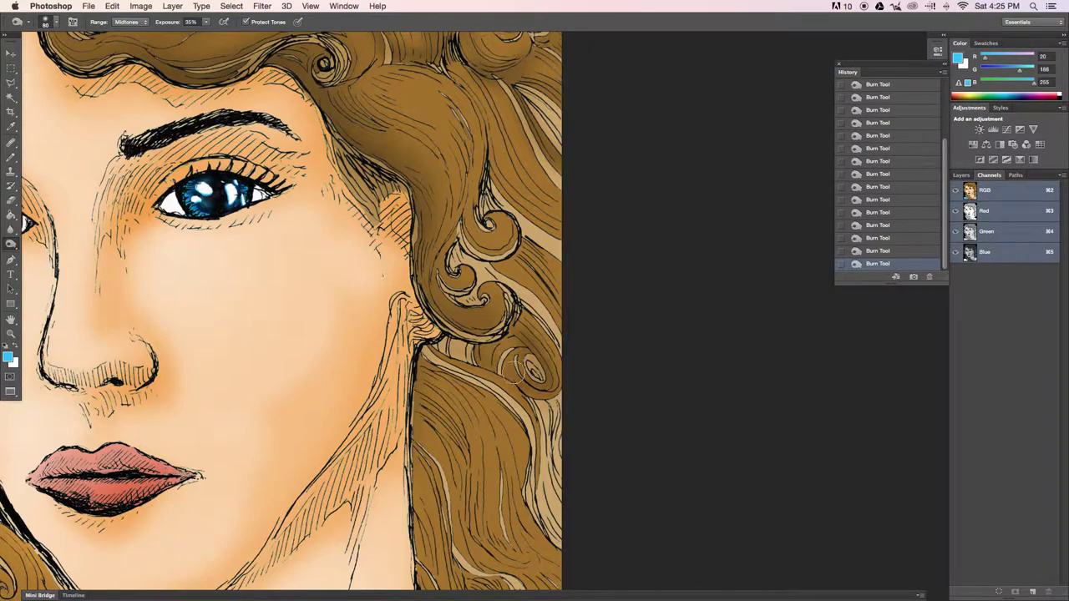
pyautogui.scroll(-5, 516, 369)
pyautogui.moveTo(471, 433); pyautogui.dragTo(406, 241)
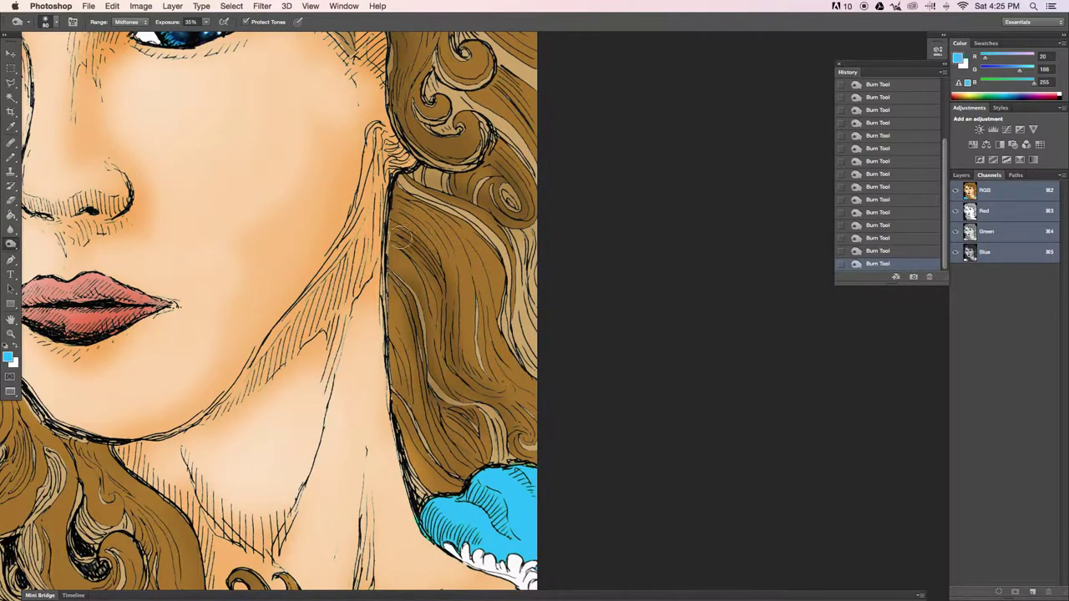
pyautogui.scroll(8, 441, 220)
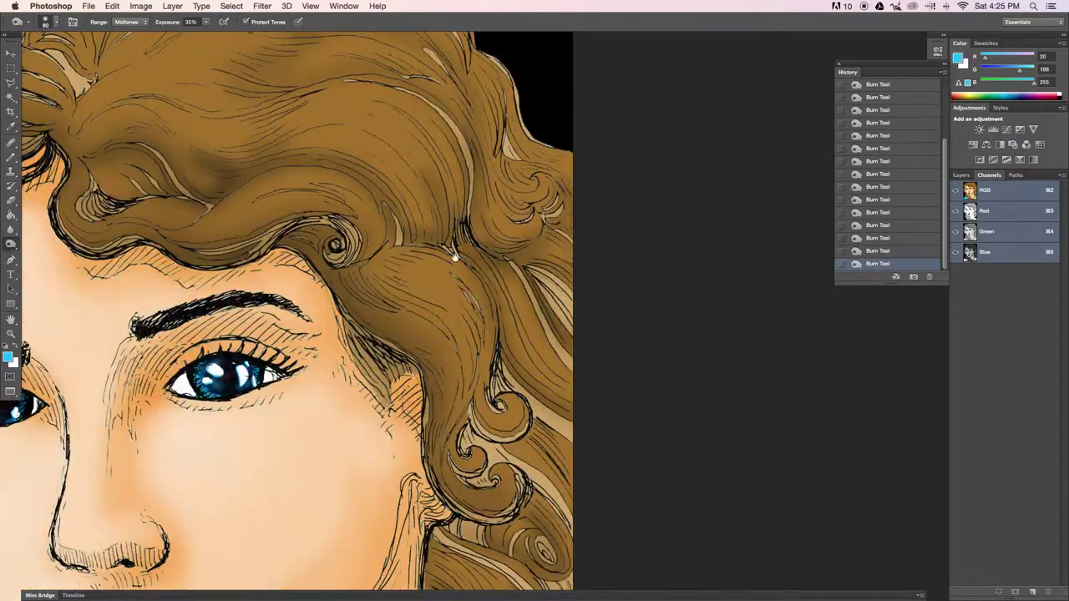
pyautogui.scroll(5, 573, 334)
pyautogui.hscroll(-6, 573, 334)
pyautogui.moveTo(466, 291); pyautogui.dragTo(584, 213)
# Burn the left hair strands and the hair between the neck and left curls.
pyautogui.hscroll(-4, 502, 251)
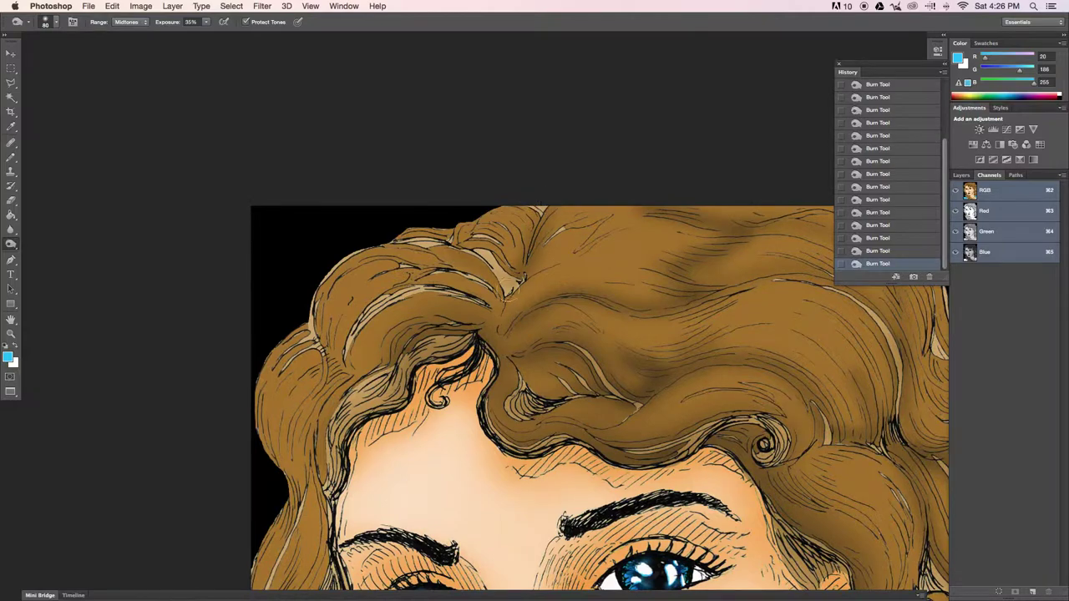
pyautogui.scroll(-5, 474, 337)
pyautogui.hscroll(-4, 474, 337)
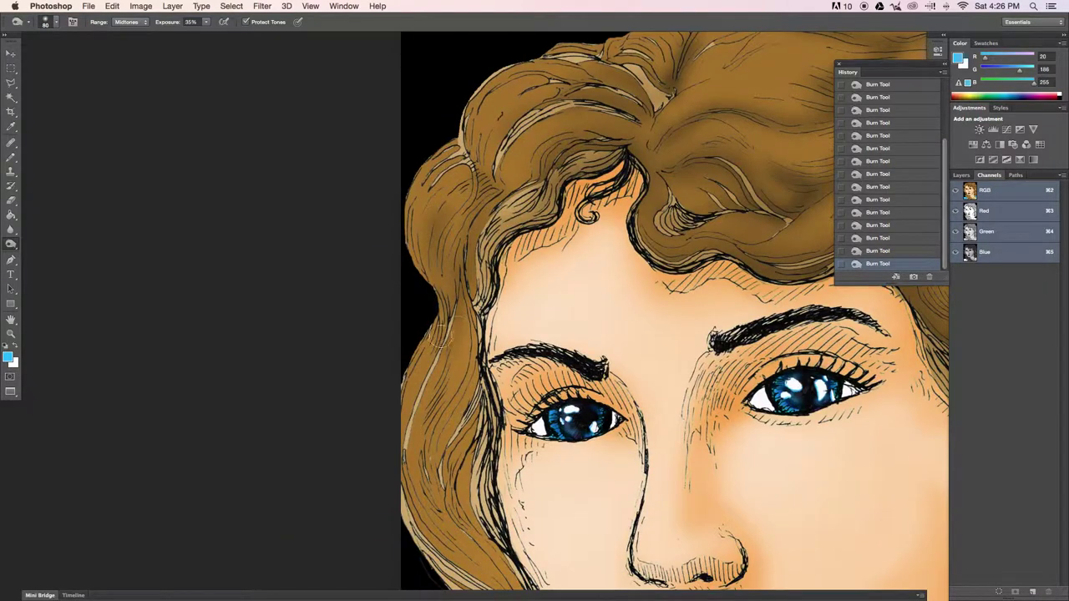
pyautogui.scroll(-4, 442, 235)
pyautogui.moveTo(451, 401); pyautogui.dragTo(458, 251)
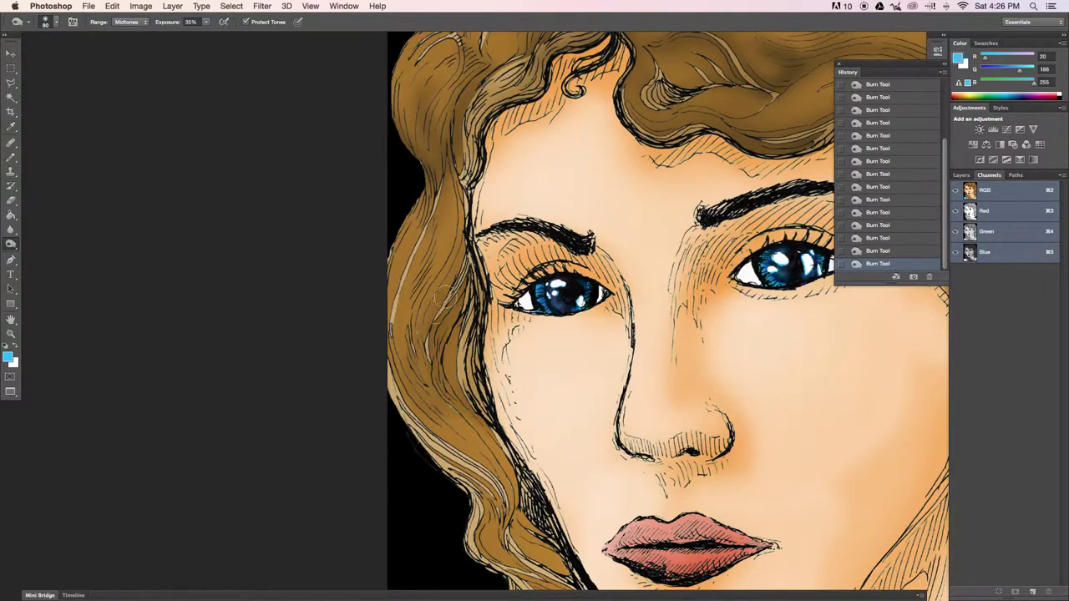
pyautogui.scroll(-5, 452, 252)
pyautogui.hscroll(4, 452, 252)
pyautogui.moveTo(346, 284); pyautogui.dragTo(359, 367)
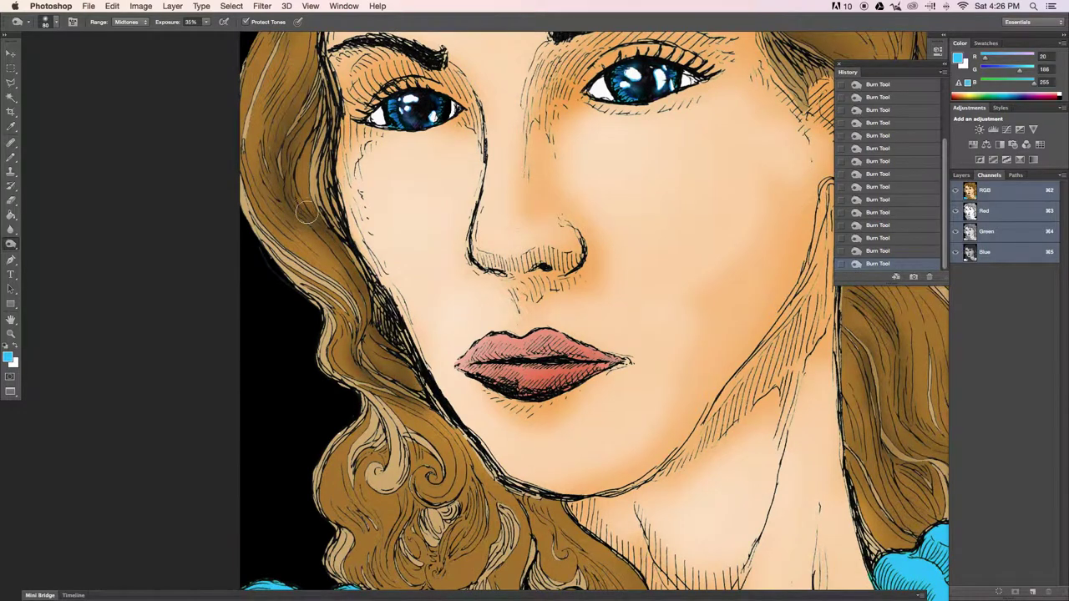
pyautogui.scroll(-6, 316, 219)
pyautogui.hscroll(2, 316, 219)
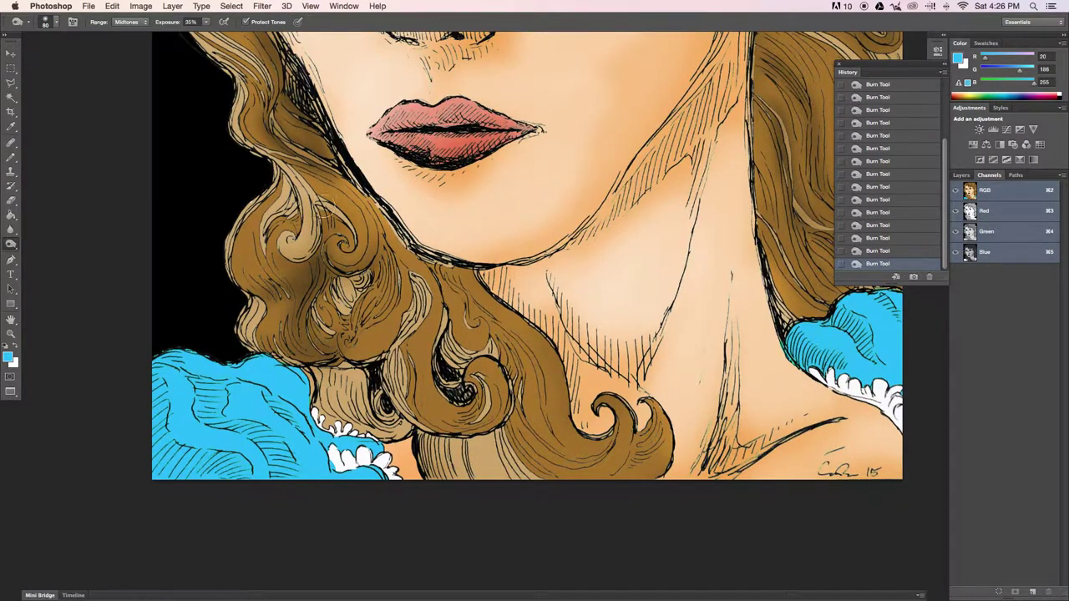
pyautogui.scroll(-3, 500, 257)
pyautogui.hscroll(3, 499, 257)
pyautogui.moveTo(359, 268); pyautogui.dragTo(414, 252)
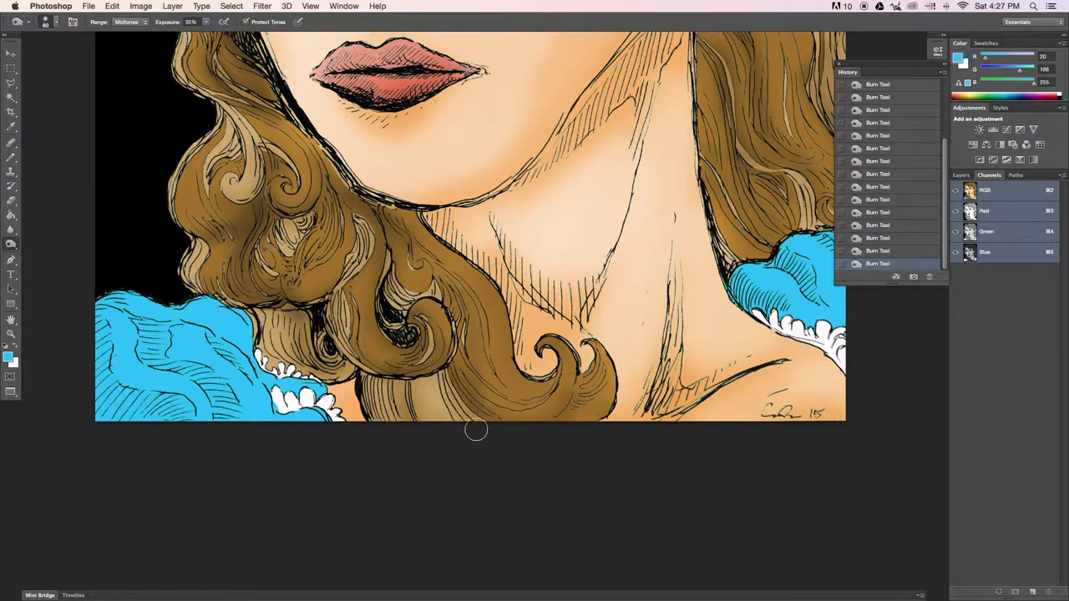
# Enlarge the Burn brush to 150 and darken the left side of the hair.
pyautogui.scroll(4, 349, 352)
pyautogui.press(']')
pyautogui.press(']')
pyautogui.press(']')
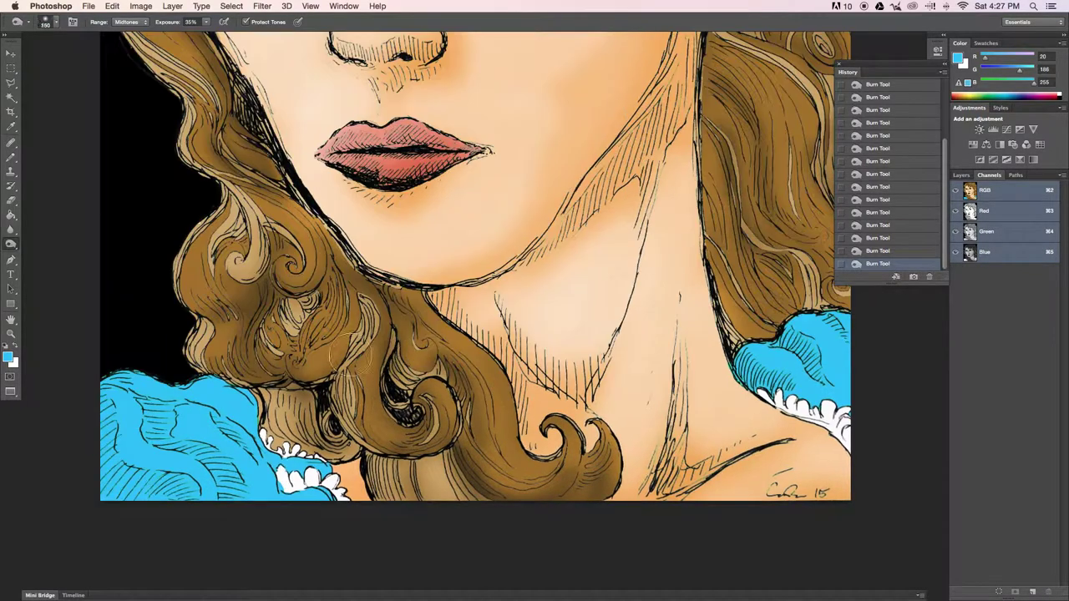
pyautogui.scroll(5, 518, 334)
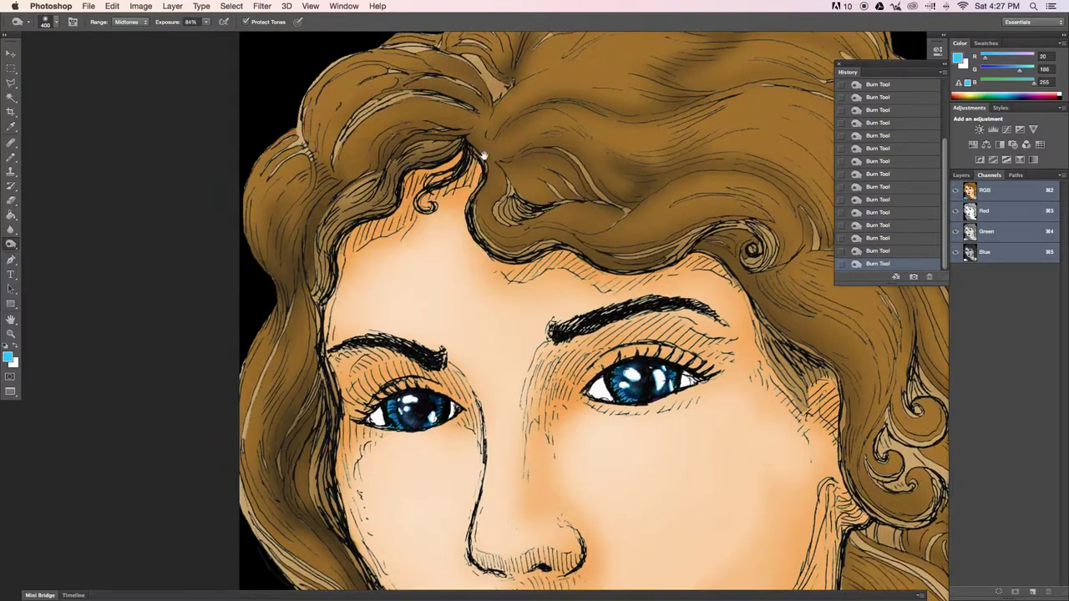
pyautogui.scroll(6, 672, 404)
pyautogui.hscroll(5, 672, 403)
pyautogui.scroll(2, 549, 275)
pyautogui.hscroll(-5, 334, 142)
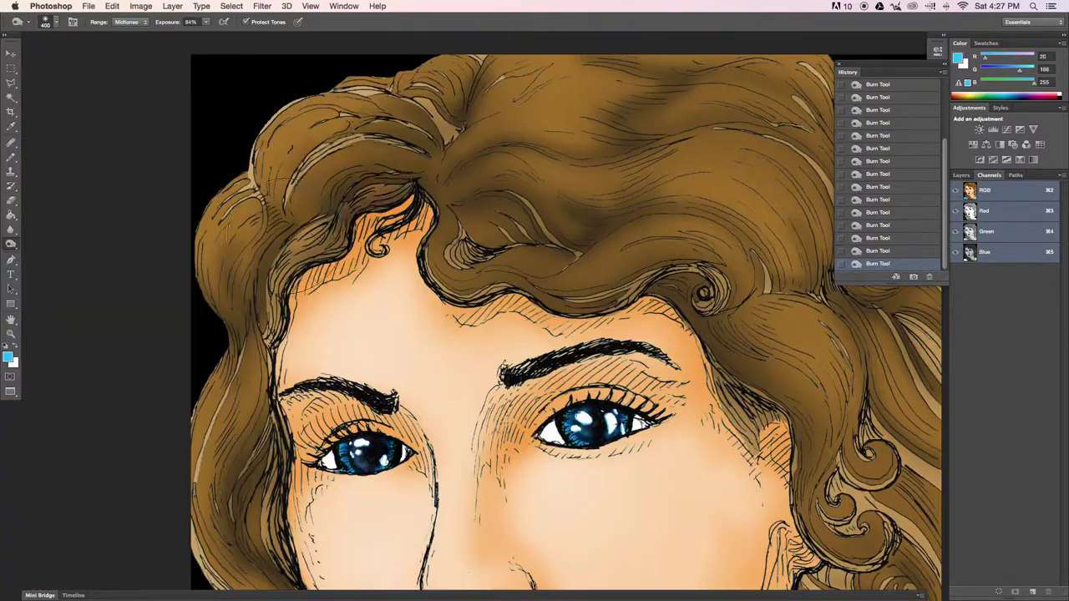
pyautogui.scroll(-3, 570, 219)
pyautogui.hscroll(3, 571, 219)
pyautogui.scroll(-5, 568, 219)
pyautogui.hscroll(3, 568, 219)
pyautogui.scroll(-5, 509, 246)
pyautogui.hscroll(3, 509, 246)
pyautogui.scroll(4, 508, 306)
pyautogui.scroll(2, 509, 306)
pyautogui.scroll(-5, 459, 238)
pyautogui.scroll(-5, 399, 144)
pyautogui.scroll(-1, 399, 144)
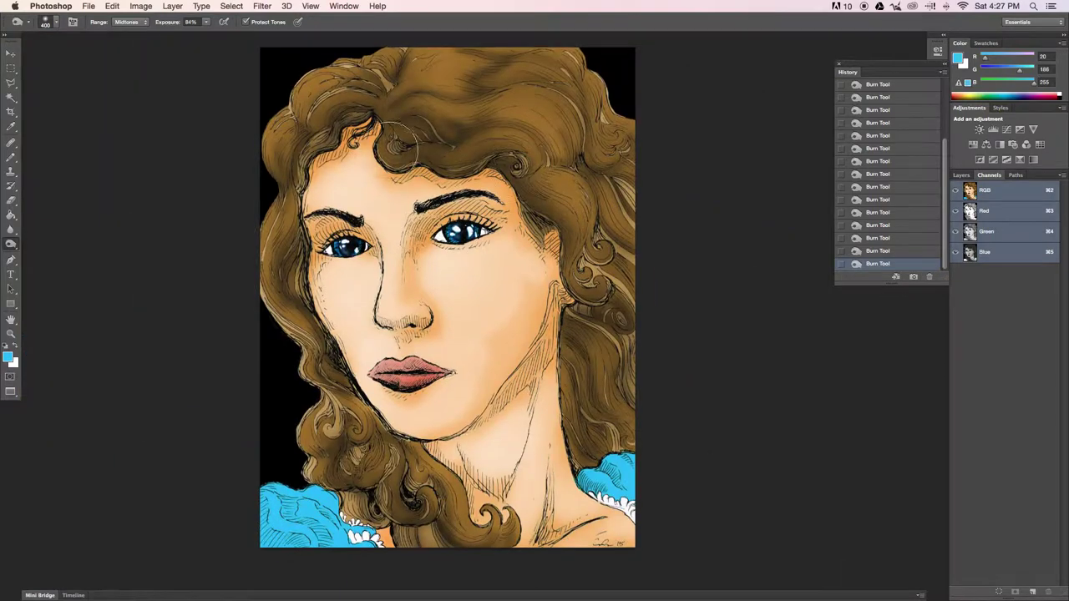
pyautogui.moveTo(285, 191); pyautogui.dragTo(359, 410)
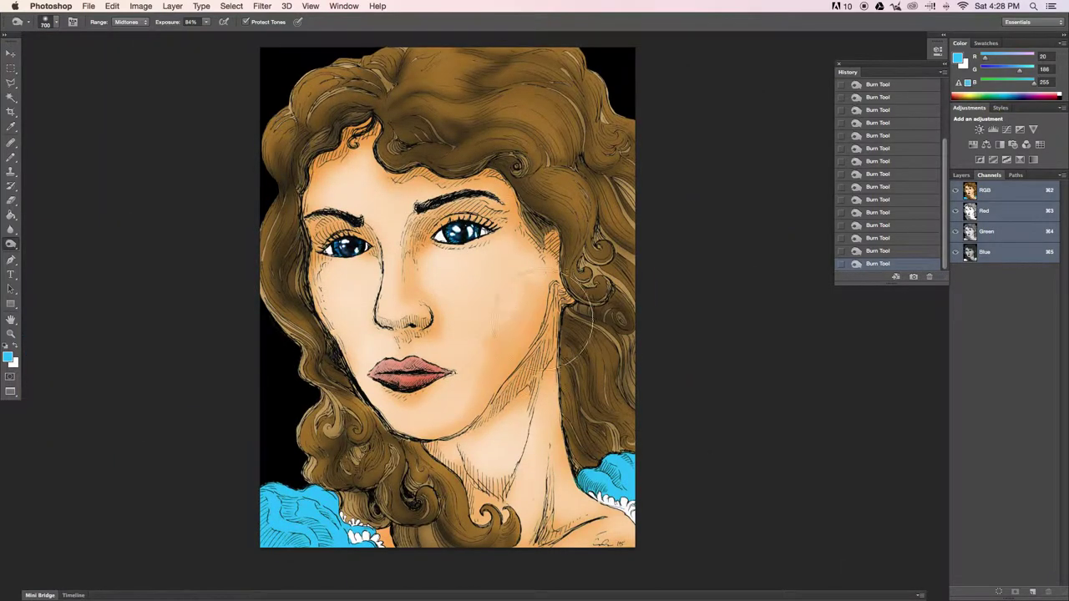
pyautogui.moveTo(384, 456); pyautogui.dragTo(430, 392)
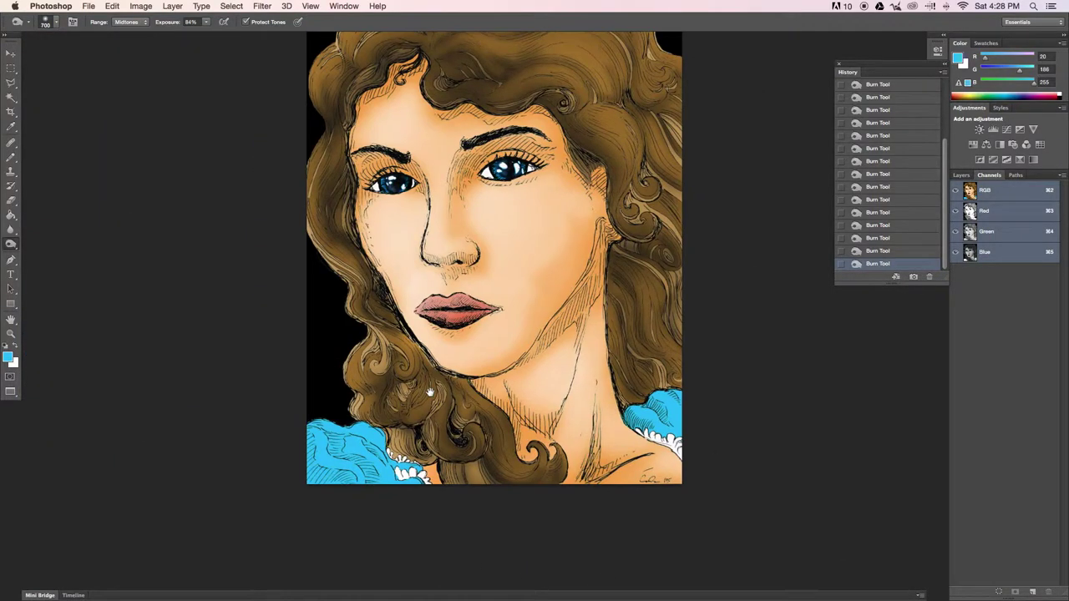
pyautogui.scroll(3, 430, 392)
pyautogui.scroll(3, 468, 83)
# Set the foreground colour to a light pink.
pyautogui.press('i')
pyautogui.click(8, 358)
pyautogui.click(410, 198)
pyautogui.click(646, 197)
# Paint pale pink Screen-mode highlights over the upper and lower lips.
pyautogui.click(62, 149)
pyautogui.moveTo(288, 305)
pyautogui.mouseDown()
pyautogui.moveTo(351, 251)
pyautogui.moveTo(593, 243)
pyautogui.mouseUp()
pyautogui.moveTo(318, 351); pyautogui.dragTo(441, 342)
pyautogui.moveTo(351, 351); pyautogui.dragTo(485, 343)
pyautogui.moveTo(318, 276); pyautogui.dragTo(392, 238)
pyautogui.moveTo(447, 267); pyautogui.dragTo(517, 225)
pyautogui.moveTo(326, 284); pyautogui.dragTo(522, 230)
pyautogui.moveTo(305, 376); pyautogui.dragTo(442, 222)
pyautogui.press('super+minus')
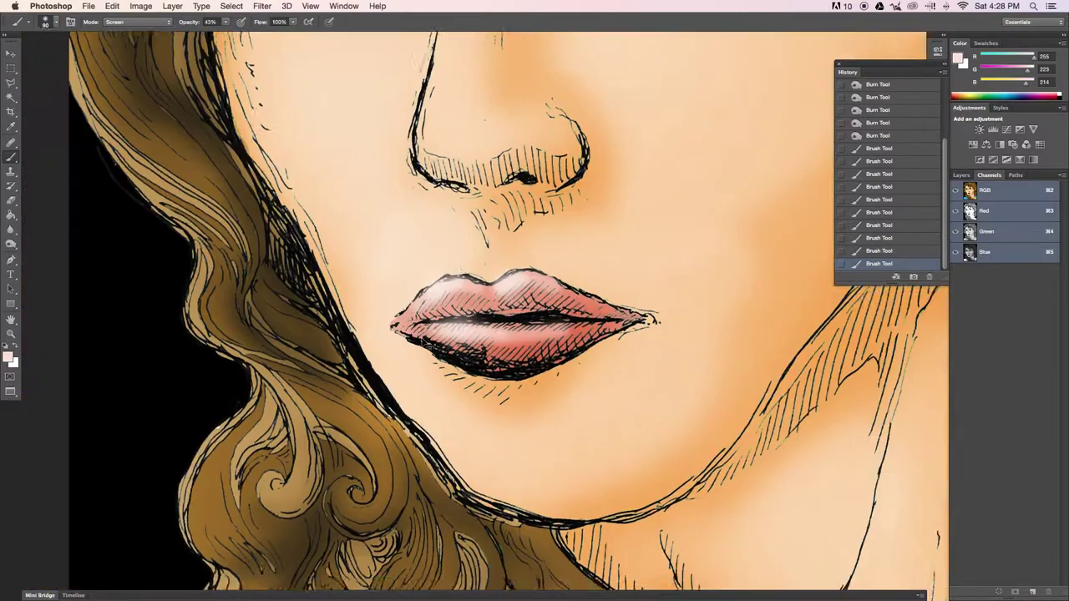
pyautogui.moveTo(503, 369); pyautogui.dragTo(430, 334)
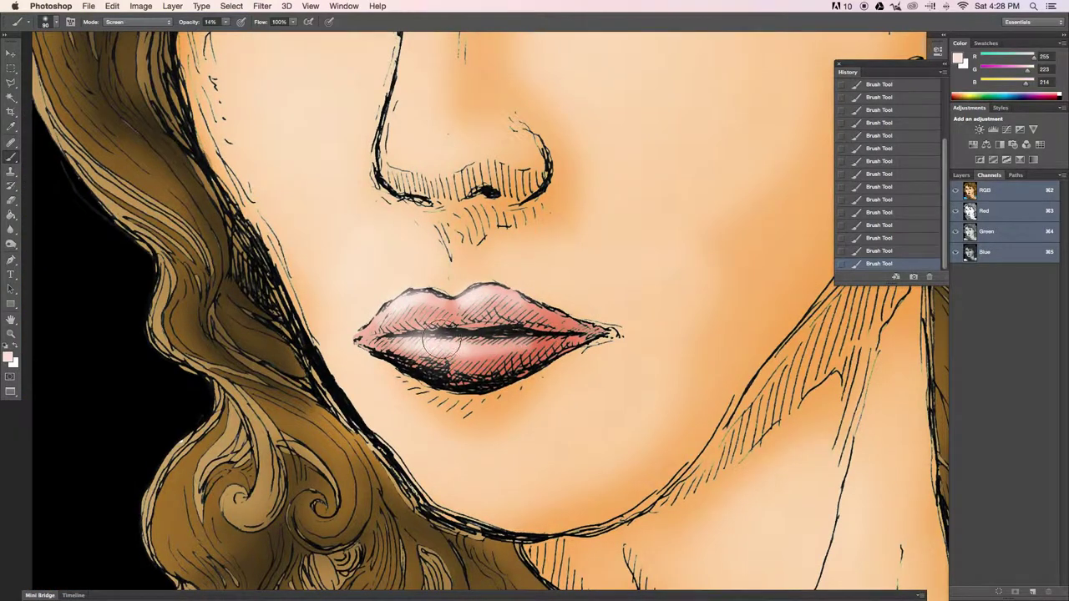
pyautogui.moveTo(517, 259); pyautogui.dragTo(465, 325)
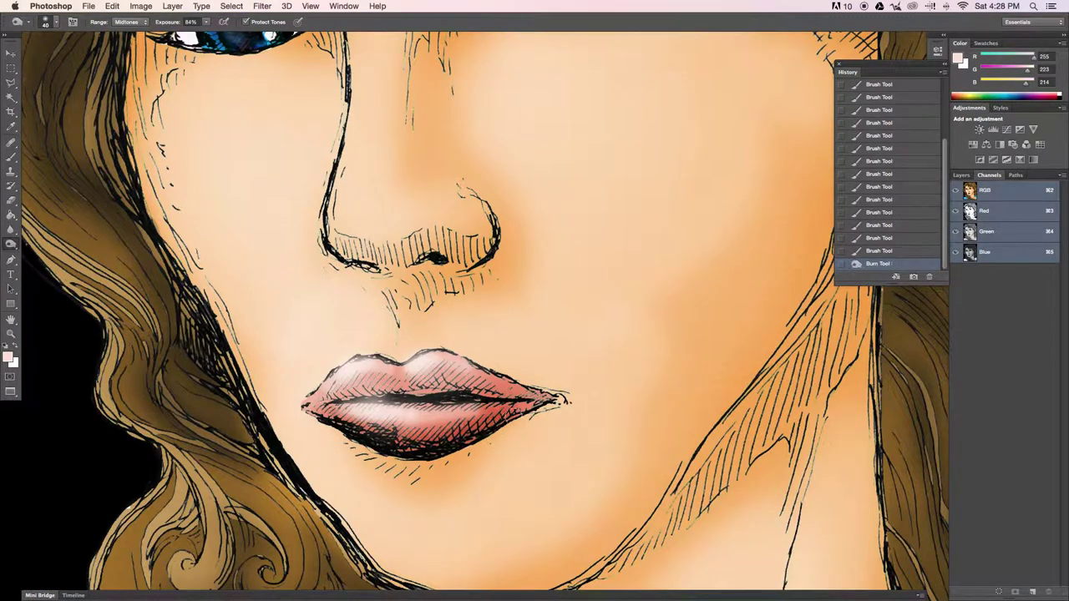
# Burn the lip edges and the shadows under both eyes with a 100 brush.
pyautogui.moveTo(447, 399); pyautogui.dragTo(350, 392)
pyautogui.moveTo(351, 393); pyautogui.dragTo(535, 401)
pyautogui.press('[')
pyautogui.press('[')
pyautogui.press('[')
pyautogui.moveTo(501, 167); pyautogui.dragTo(446, 410)
pyautogui.moveTo(442, 250); pyautogui.dragTo(609, 244)
pyautogui.moveTo(150, 294); pyautogui.dragTo(251, 289)
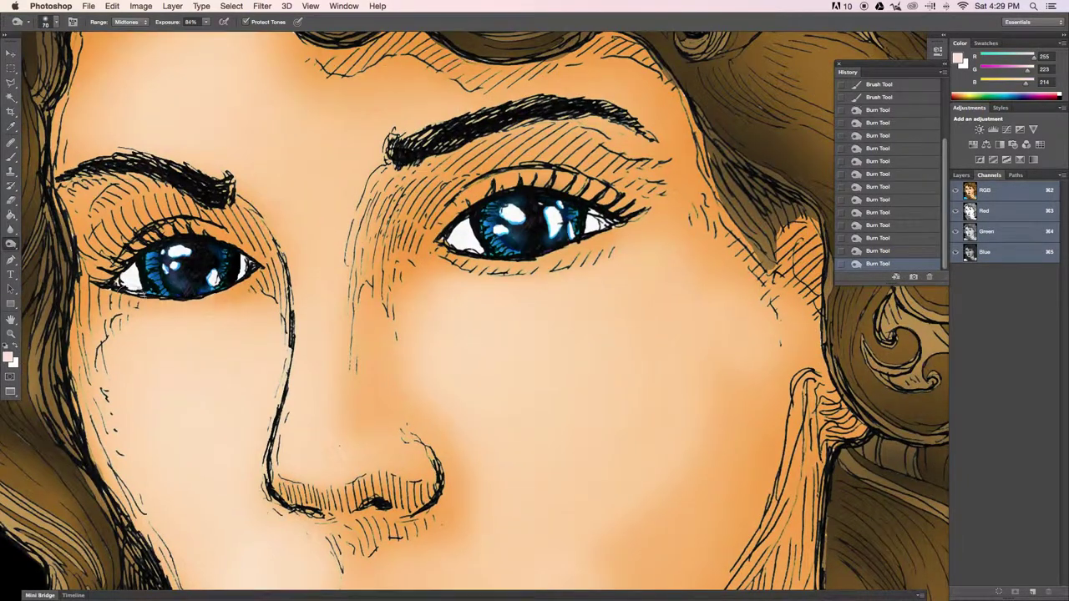
pyautogui.moveTo(644, 164); pyautogui.dragTo(756, 285)
pyautogui.click(11, 157)
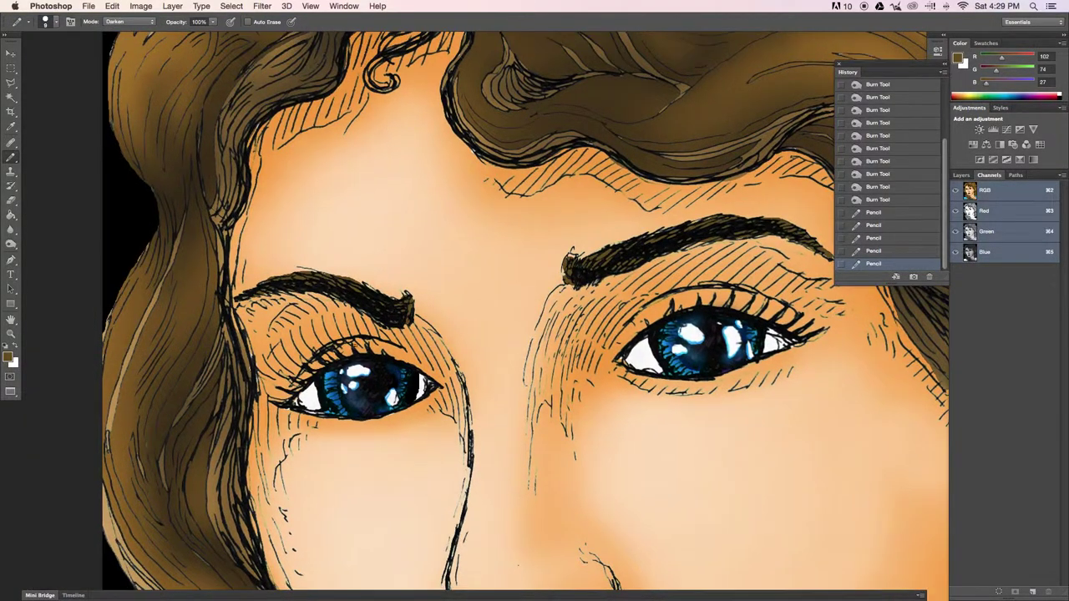
# Lighten the cheek, nose and chin with the sampled skin tone in Screen mode.
pyautogui.hotkey('ctrl', '-')
pyautogui.hotkey('ctrl', '-')
pyautogui.hotkey('shift', 'b')
pyautogui.keyDown('alt'); pyautogui.click(533, 298); pyautogui.keyUp('alt')
pyautogui.moveTo(558, 284); pyautogui.dragTo(416, 318)
pyautogui.moveTo(414, 455); pyautogui.dragTo(430, 497)
pyautogui.scroll(-5, 533, 401)
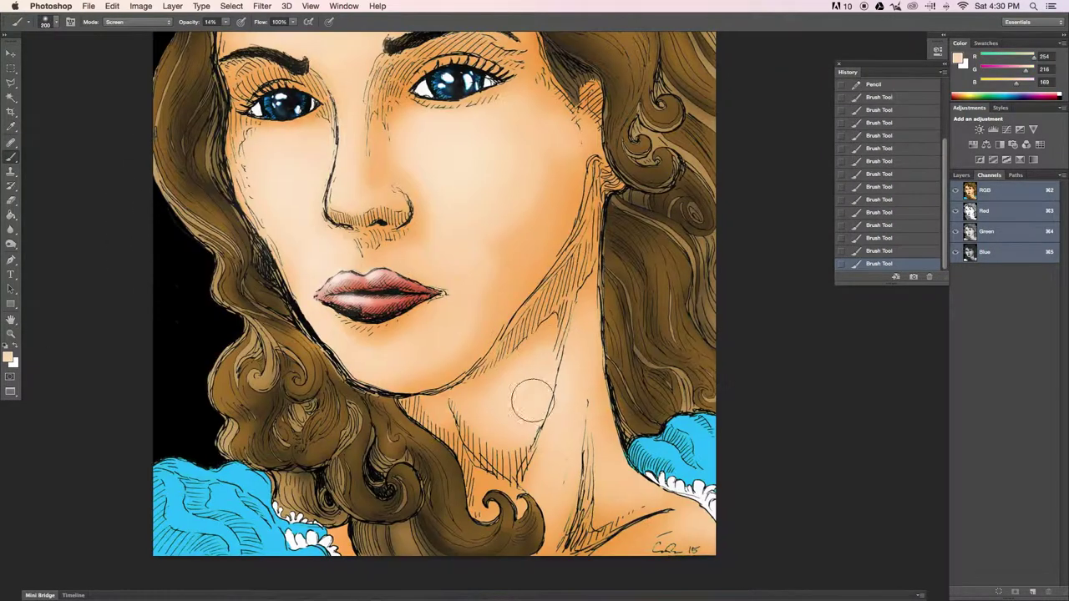
pyautogui.scroll(5, 551, 317)
pyautogui.press('[')
pyautogui.press('[')
pyautogui.press('[')
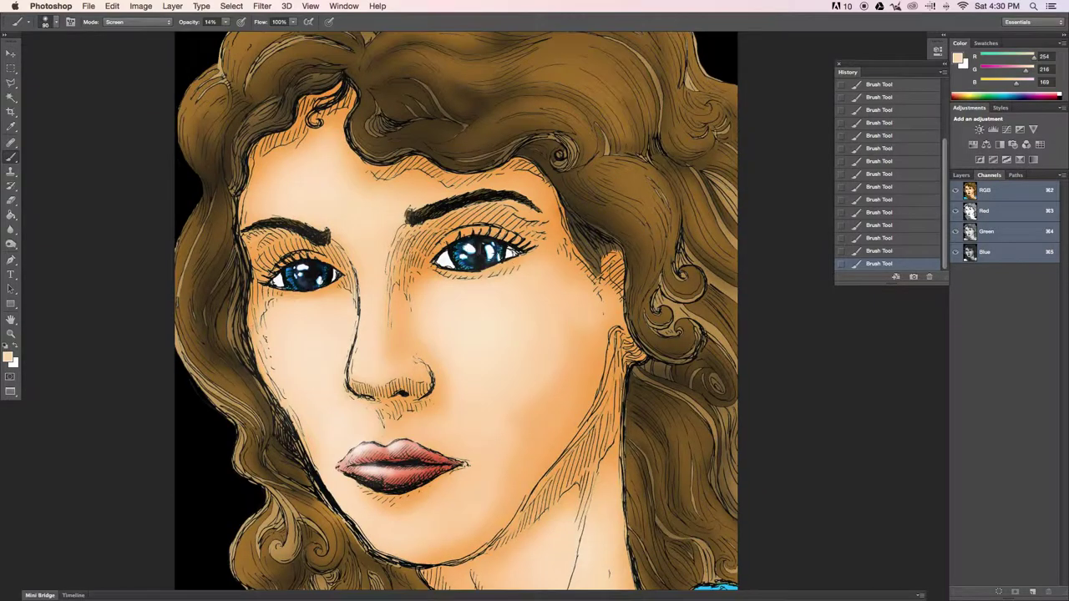
pyautogui.scroll(3, 534, 318)
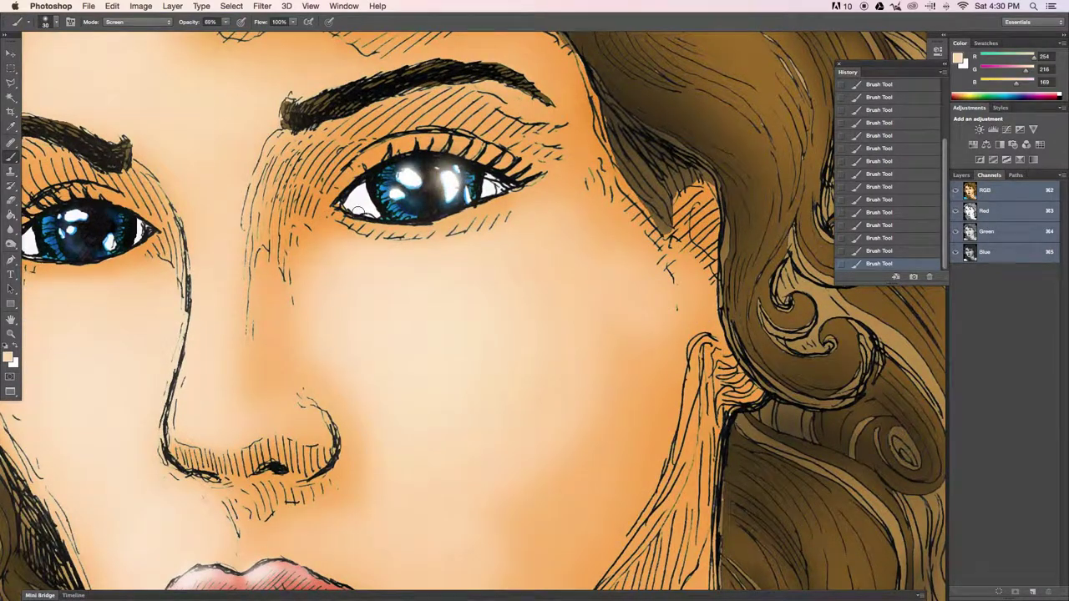
pyautogui.hscroll(-5, 359, 210)
pyautogui.hscroll(3, 405, 252)
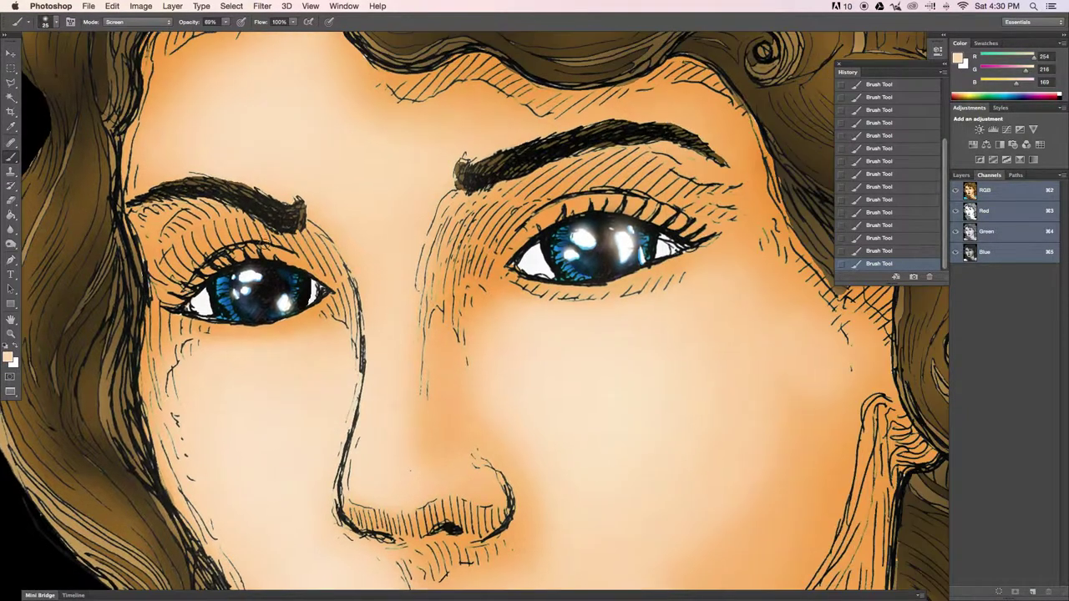
# Select an eye white with the Magic Wand, then paint neutral grey over the eye whites in Darken mode.
pyautogui.press('w')
pyautogui.click(525, 402)
pyautogui.hotkey('ctrl', 'd')
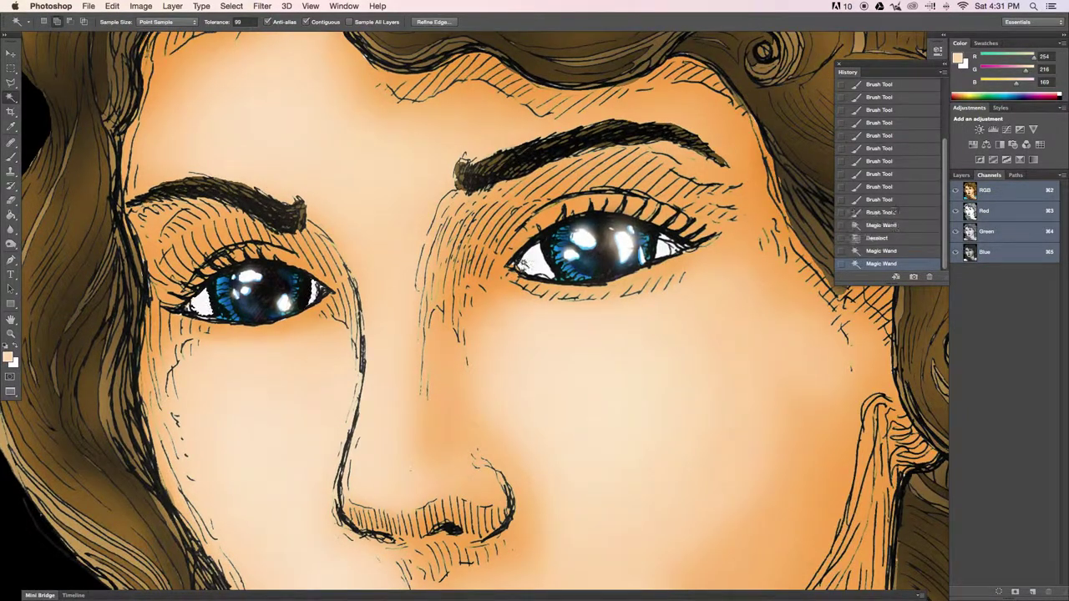
pyautogui.press('b')
pyautogui.click(10, 358)
pyautogui.click(632, 198)
pyautogui.click(125, 21)
pyautogui.moveTo(192, 306); pyautogui.dragTo(211, 310)
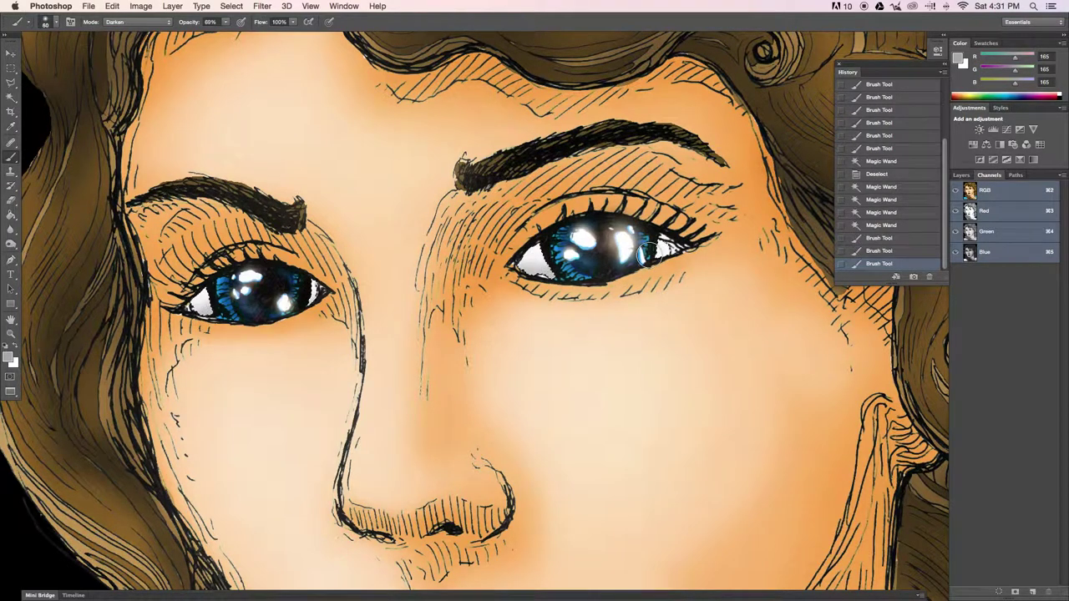
pyautogui.hotkey('ctrl', '-')
# Burn the shadows under the chin and along the jaw.
pyautogui.scroll(-3, 55, 274)
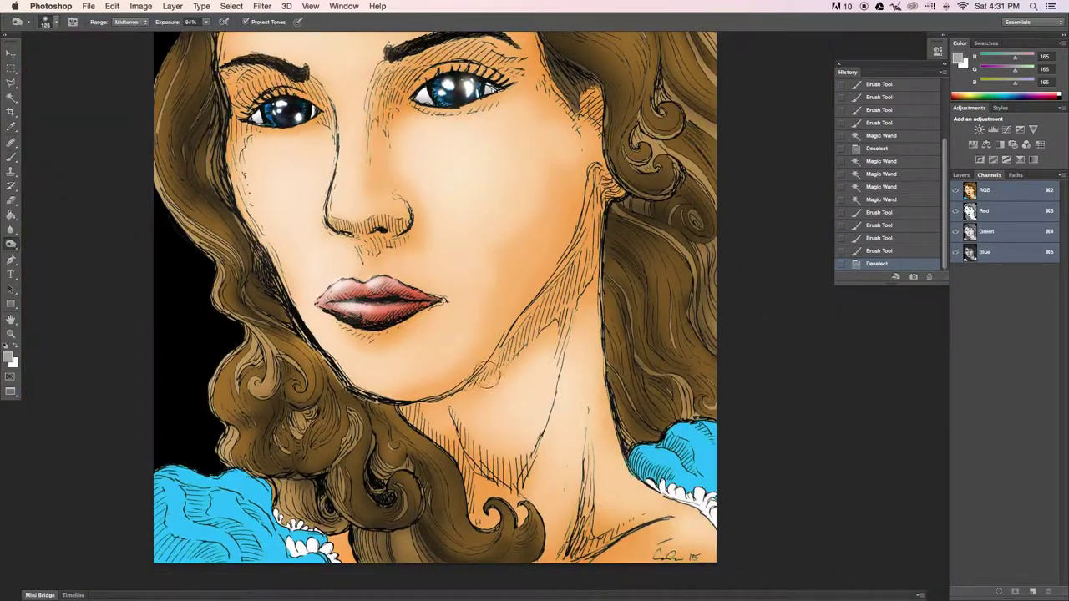
pyautogui.moveTo(451, 393); pyautogui.dragTo(392, 447)
pyautogui.moveTo(401, 408); pyautogui.dragTo(381, 418)
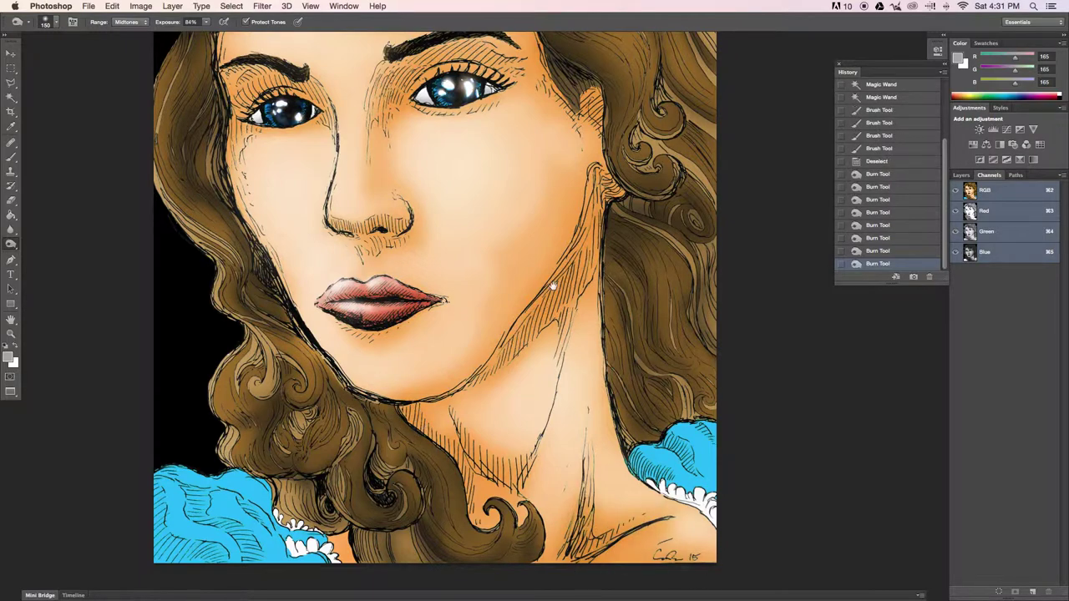
pyautogui.scroll(3, 387, 251)
pyautogui.scroll(3, 346, 208)
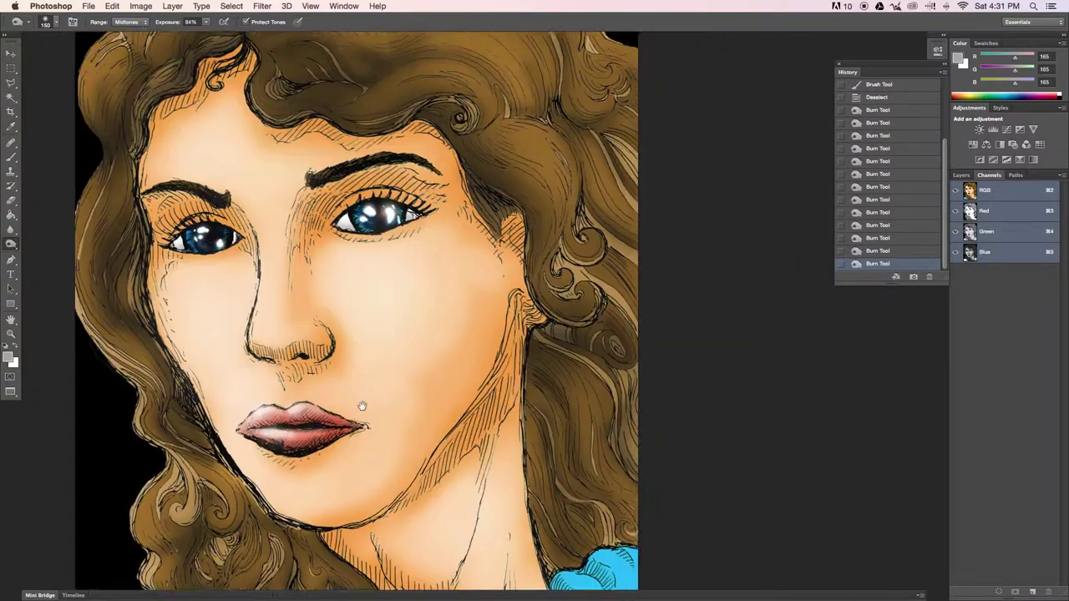
# Dodge highlights across the hair at the top of the head and its strands.
pyautogui.rightClick(10, 244)
pyautogui.click(50, 242)
pyautogui.moveTo(518, 168)
pyautogui.mouseDown()
pyautogui.moveTo(635, 200)
pyautogui.moveTo(635, 309)
pyautogui.mouseUp()
pyautogui.scroll(3, 618, 213)
pyautogui.moveTo(501, 259); pyautogui.dragTo(585, 183)
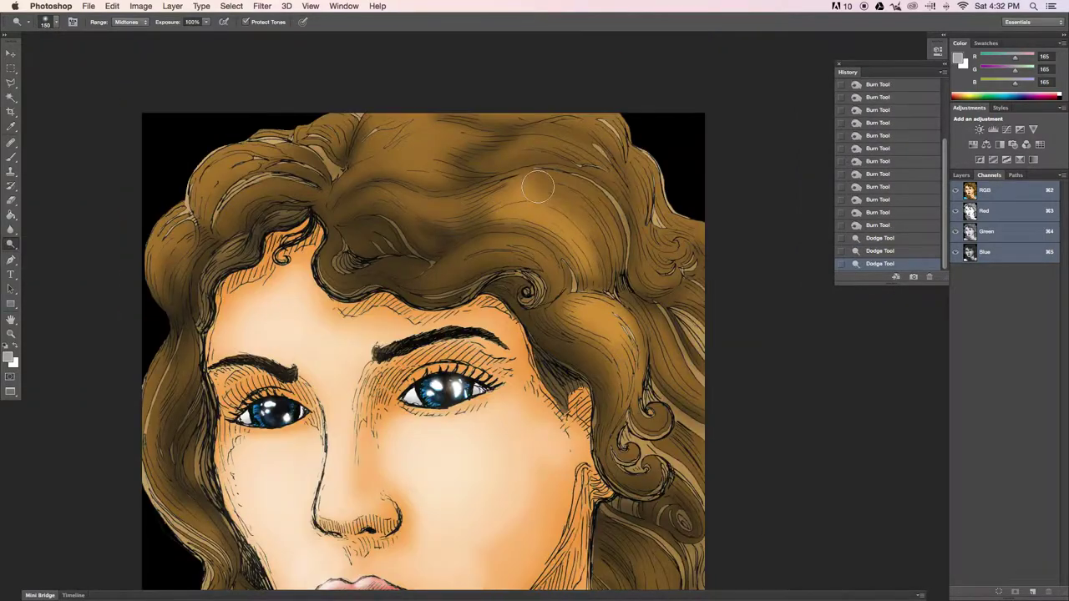
pyautogui.moveTo(502, 234); pyautogui.dragTo(619, 171)
pyautogui.moveTo(468, 217); pyautogui.dragTo(351, 126)
pyautogui.moveTo(568, 121); pyautogui.dragTo(626, 151)
pyautogui.moveTo(601, 125)
pyautogui.mouseDown()
pyautogui.moveTo(668, 259)
pyautogui.moveTo(534, 167)
pyautogui.mouseUp()
pyautogui.moveTo(677, 276)
pyautogui.mouseDown()
pyautogui.moveTo(716, 376)
pyautogui.moveTo(643, 276)
pyautogui.mouseUp()
pyautogui.moveTo(334, 268); pyautogui.dragTo(547, 272)
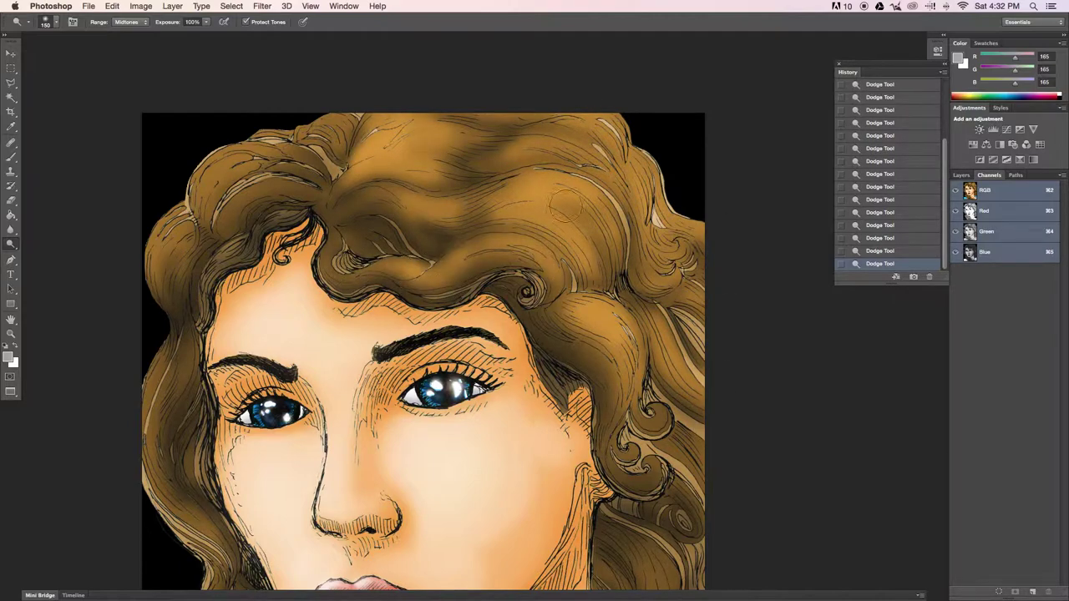
# Dodge the hair near the neck.
pyautogui.scroll(-3, 564, 203)
pyautogui.scroll(-6, 564, 204)
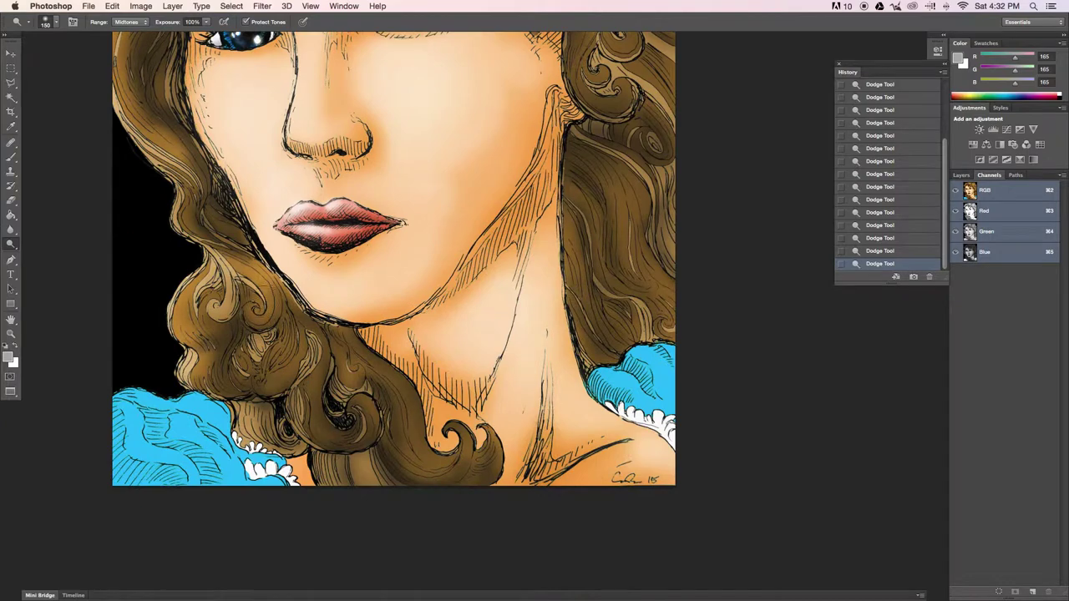
pyautogui.moveTo(355, 386); pyautogui.dragTo(370, 376)
pyautogui.scroll(5, 267, 304)
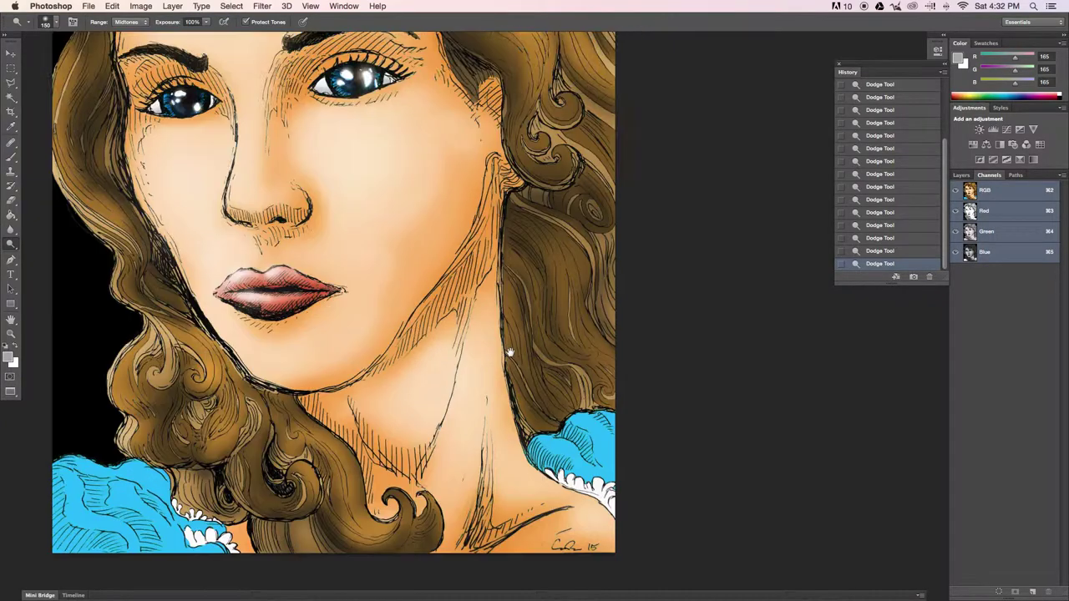
pyautogui.scroll(3, 510, 336)
pyautogui.scroll(3, 510, 337)
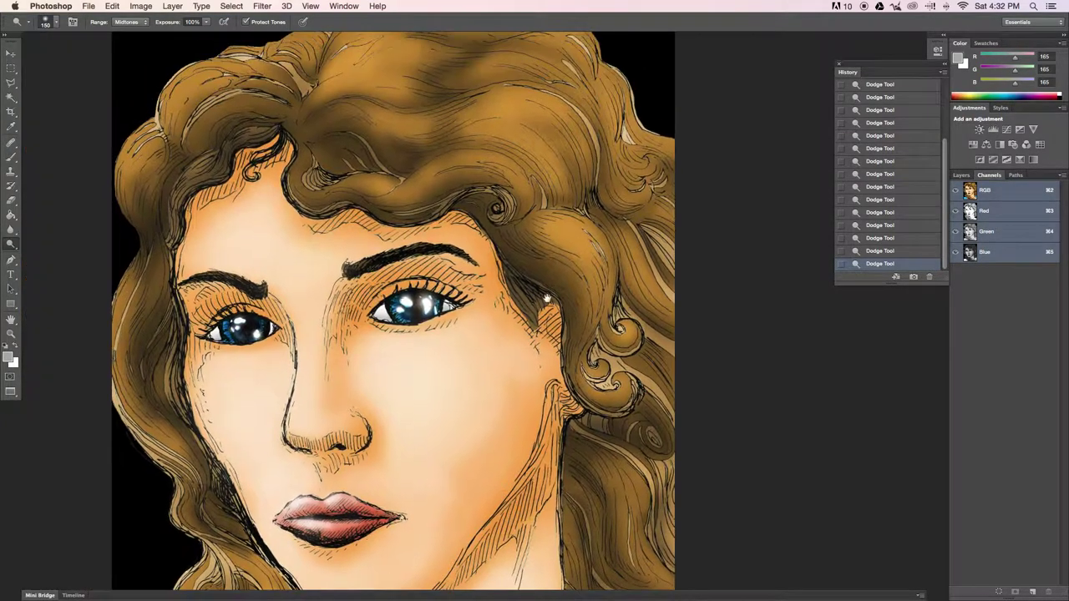
pyautogui.scroll(-5, 375, 351)
pyautogui.press('w')
pyautogui.scroll(4, 322, 372)
pyautogui.rightClick(11, 158)
# Choose a deeper blue and paint dark Darken-mode folds and edge shading across the dress.
pyautogui.click(50, 153)
pyautogui.click(8, 358)
pyautogui.click(637, 199)
pyautogui.moveTo(238, 294)
pyautogui.mouseDown()
pyautogui.moveTo(322, 451)
pyautogui.moveTo(242, 401)
pyautogui.mouseUp()
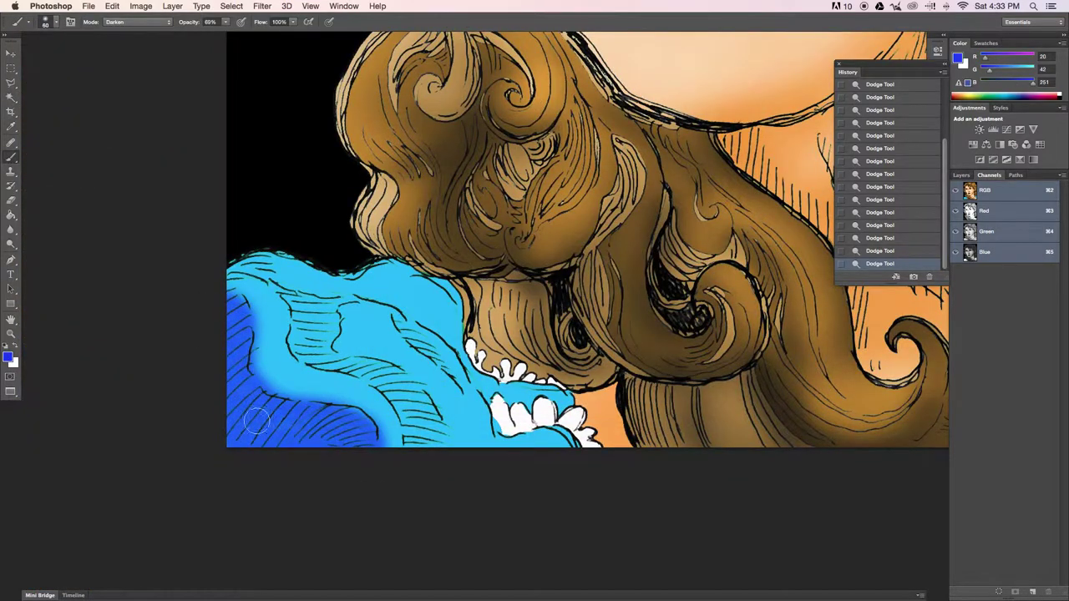
pyautogui.moveTo(292, 293); pyautogui.dragTo(401, 322)
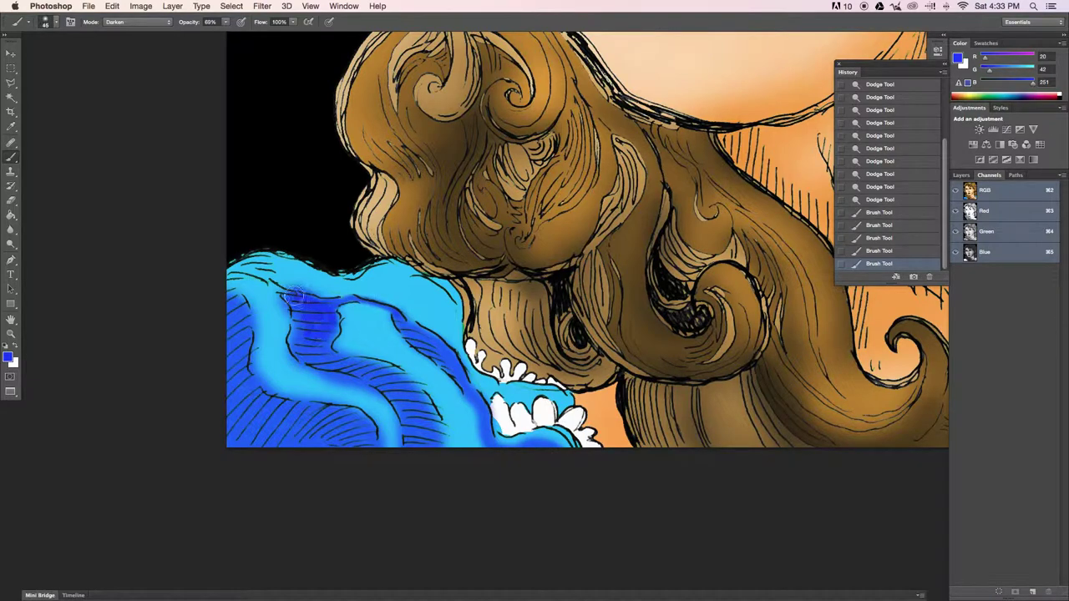
pyautogui.moveTo(292, 295); pyautogui.dragTo(418, 439)
pyautogui.moveTo(301, 296); pyautogui.dragTo(229, 267)
pyautogui.moveTo(219, 430); pyautogui.dragTo(251, 368)
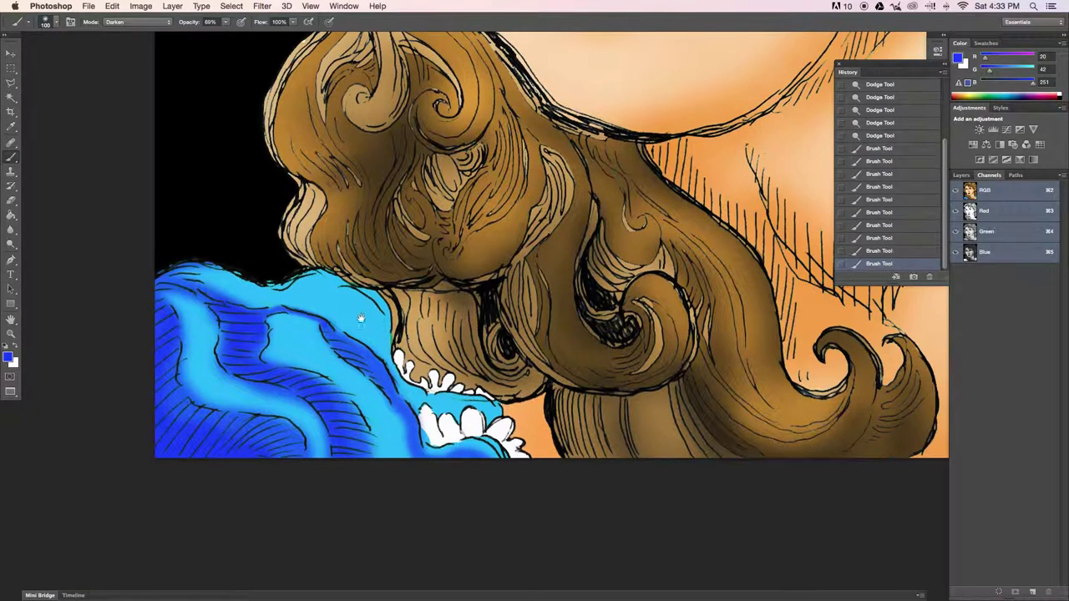
pyautogui.moveTo(250, 466); pyautogui.dragTo(385, 261)
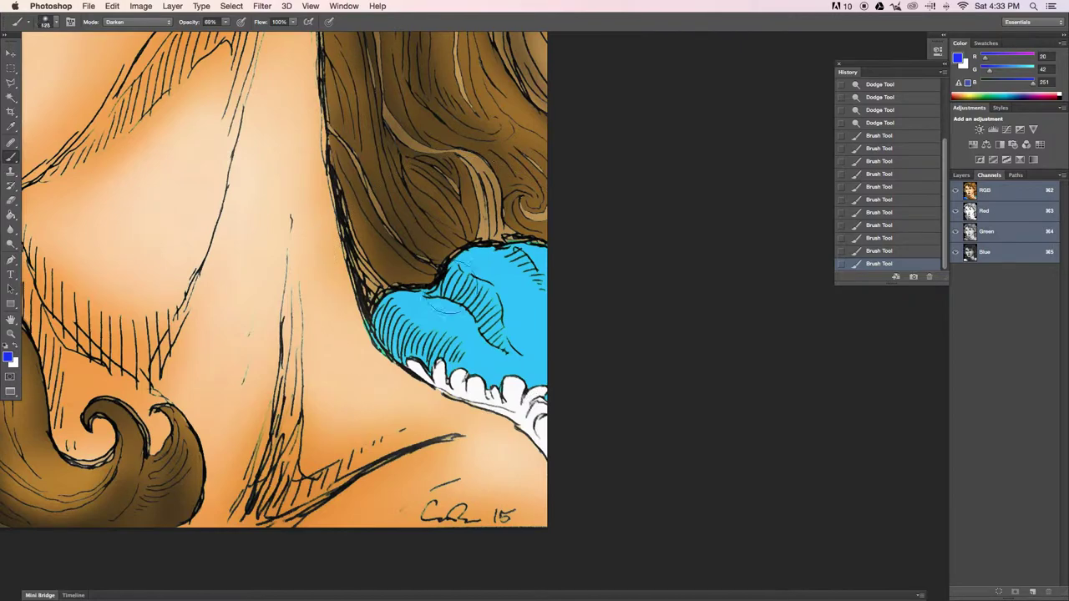
# Magic Wand the empty areas and invert to protect line art, then shade the shoulder and lower dress.
pyautogui.press('w')
pyautogui.click(167, 209)
pyautogui.keyDown('shift'); pyautogui.click(268, 401); pyautogui.keyUp('shift')
pyautogui.hotkey('ctrl', 'shift', 'i')
pyautogui.press('b')
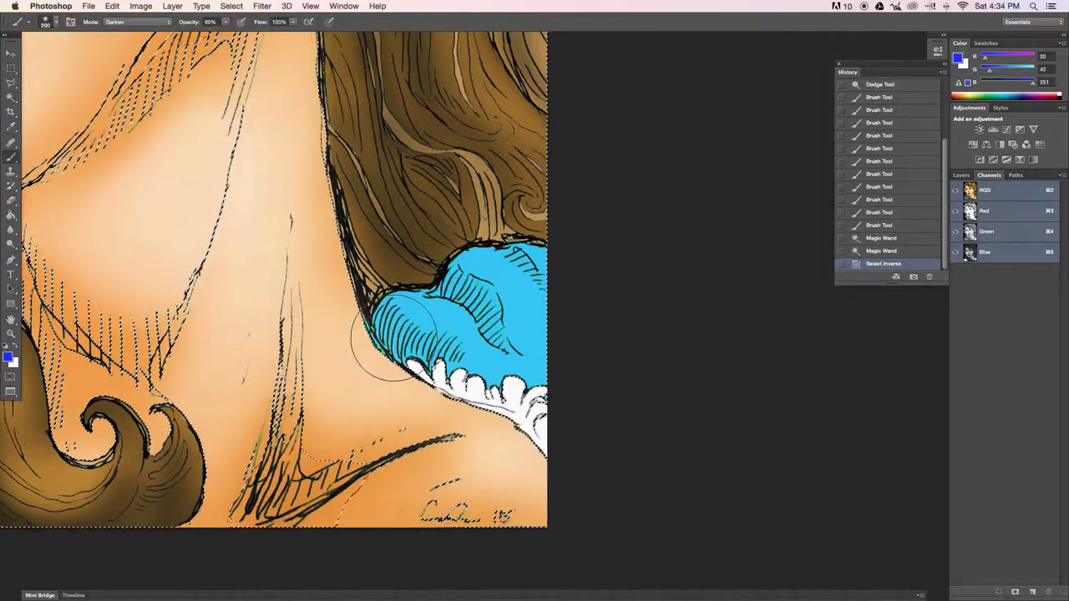
pyautogui.moveTo(384, 368); pyautogui.dragTo(462, 290)
pyautogui.moveTo(442, 326); pyautogui.dragTo(501, 267)
pyautogui.moveTo(467, 343); pyautogui.dragTo(518, 259)
pyautogui.moveTo(476, 350); pyautogui.dragTo(527, 267)
pyautogui.press(']')
pyautogui.press(']')
pyautogui.press(']')
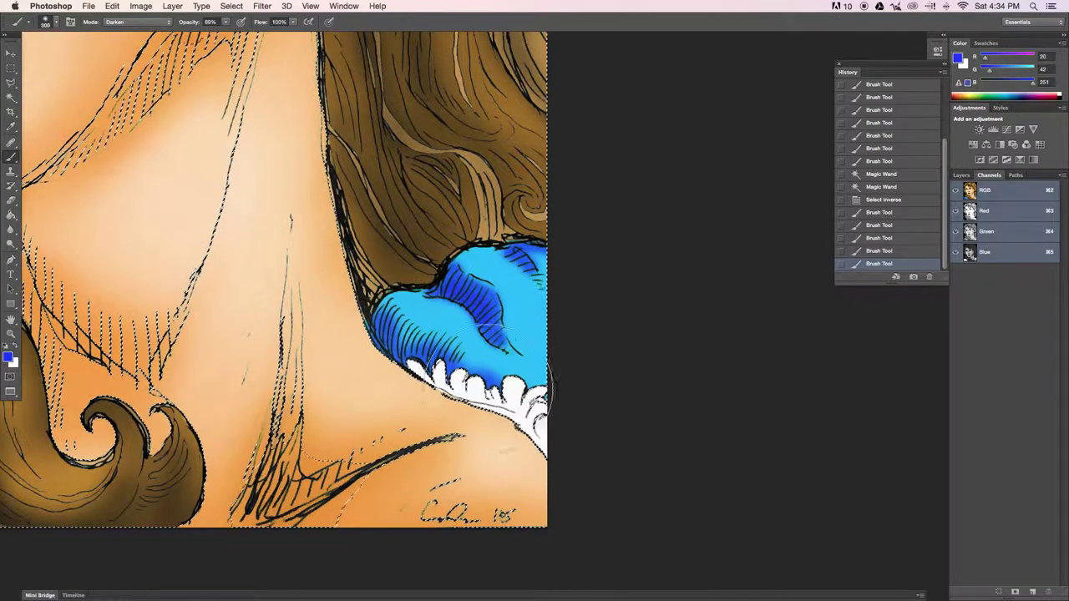
pyautogui.click(479, 386)
pyautogui.hotkey('ctrl', 'd')
# Set the foreground to light cyan 102/246/255 and the brush blend mode to Screen.
pyautogui.click(11, 244)
pyautogui.click(9, 358)
pyautogui.click(472, 207)
pyautogui.click(633, 195)
pyautogui.press('b')
pyautogui.click(138, 22)
pyautogui.click(125, 105)
# Paint a light cyan glow along the upper edge and across the dress.
pyautogui.moveTo(428, 313)
pyautogui.mouseDown()
pyautogui.moveTo(476, 284)
pyautogui.moveTo(543, 351)
pyautogui.mouseUp()
pyautogui.hscroll(-10, 502, 335)
pyautogui.press('[')
pyautogui.moveTo(317, 351)
pyautogui.mouseDown()
pyautogui.moveTo(473, 346)
pyautogui.moveTo(288, 267)
pyautogui.mouseUp()
pyautogui.hscroll(5, 288, 267)
pyautogui.press(']')
pyautogui.press(']')
pyautogui.press(']')
pyautogui.moveTo(142, 307); pyautogui.dragTo(434, 435)
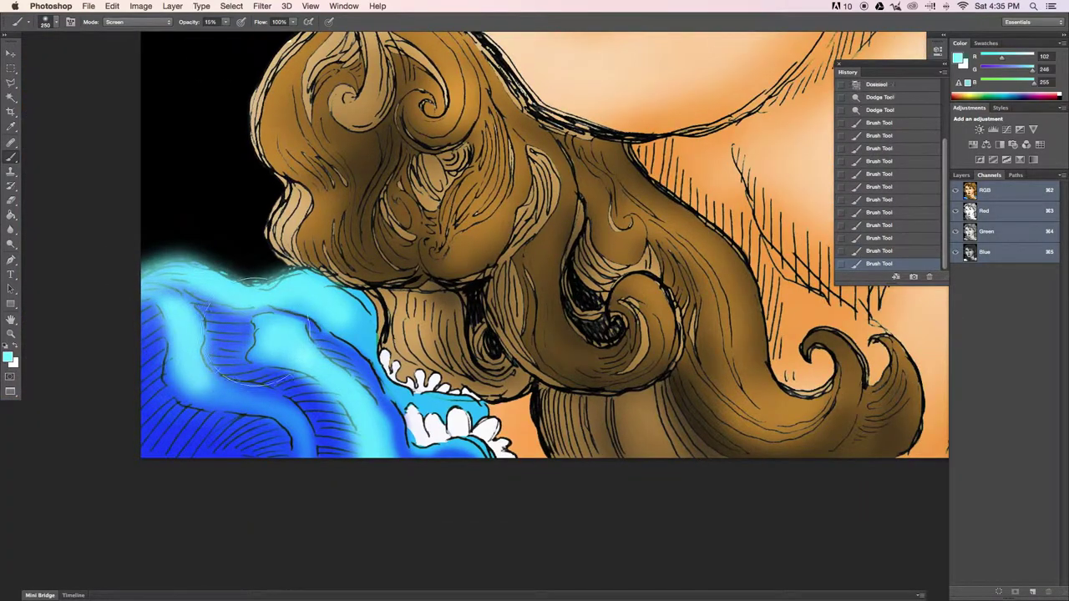
pyautogui.scroll(10, 417, 292)
# Try a yellow, then orange-yellow, glow on the left hair and undo those strokes.
pyautogui.click(10, 358)
pyautogui.click(539, 323)
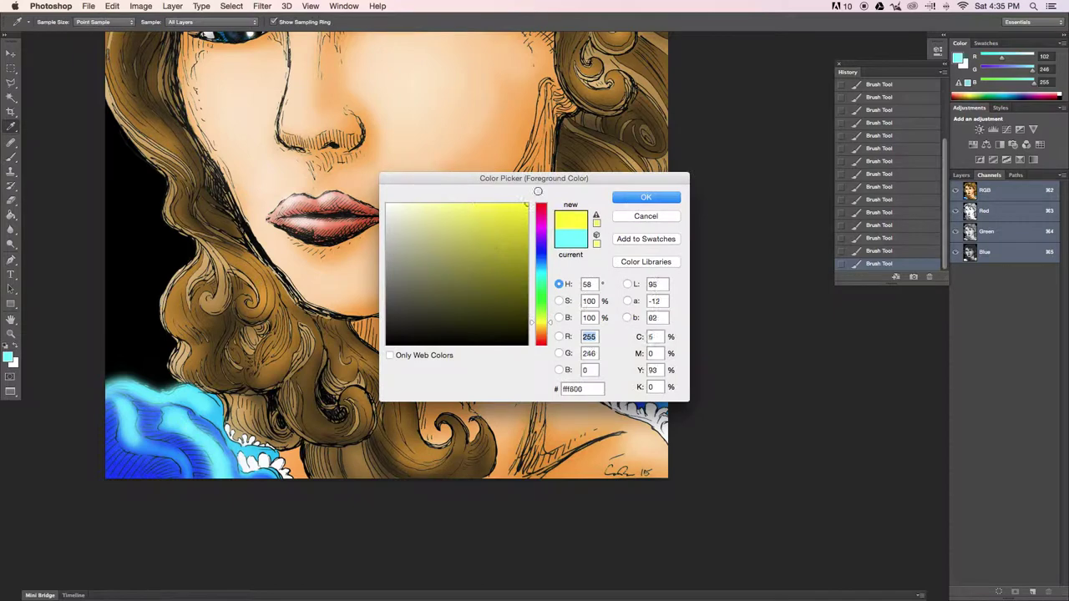
pyautogui.press('Return')
pyautogui.moveTo(180, 251); pyautogui.dragTo(159, 368)
pyautogui.click(10, 358)
pyautogui.click(539, 331)
pyautogui.press('Return')
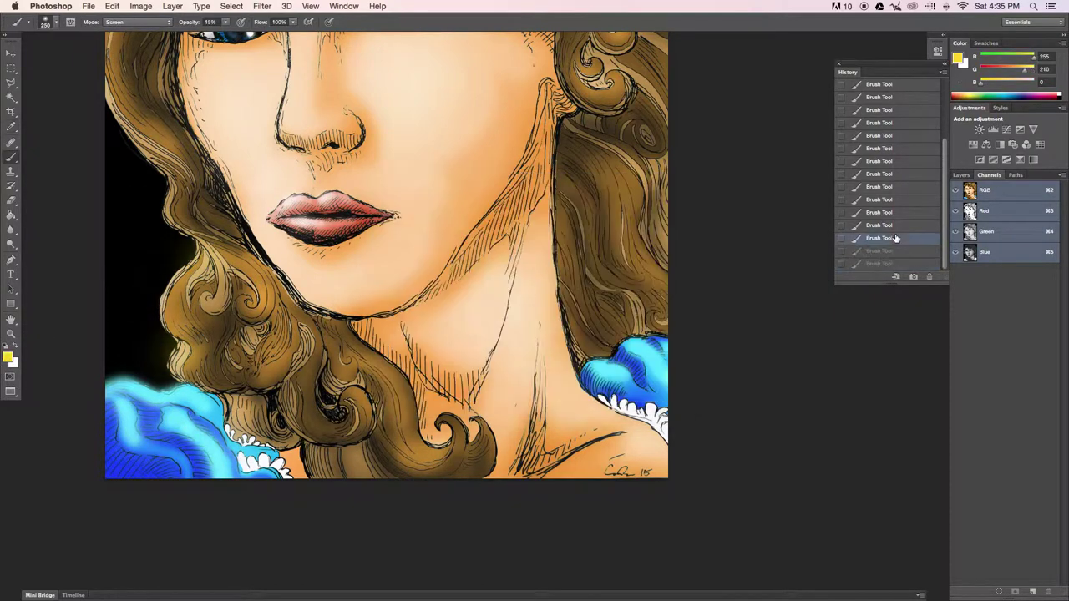
pyautogui.hotkey('ctrl', 'alt', 'z')
pyautogui.hotkey('ctrl', 'alt', 'z')
# Pick warm orange 255/168/0 and paint a Screen glow over the hair and background around it.
pyautogui.click(10, 358)
pyautogui.click(540, 336)
pyautogui.press('Return')
pyautogui.moveTo(176, 318); pyautogui.dragTo(190, 347)
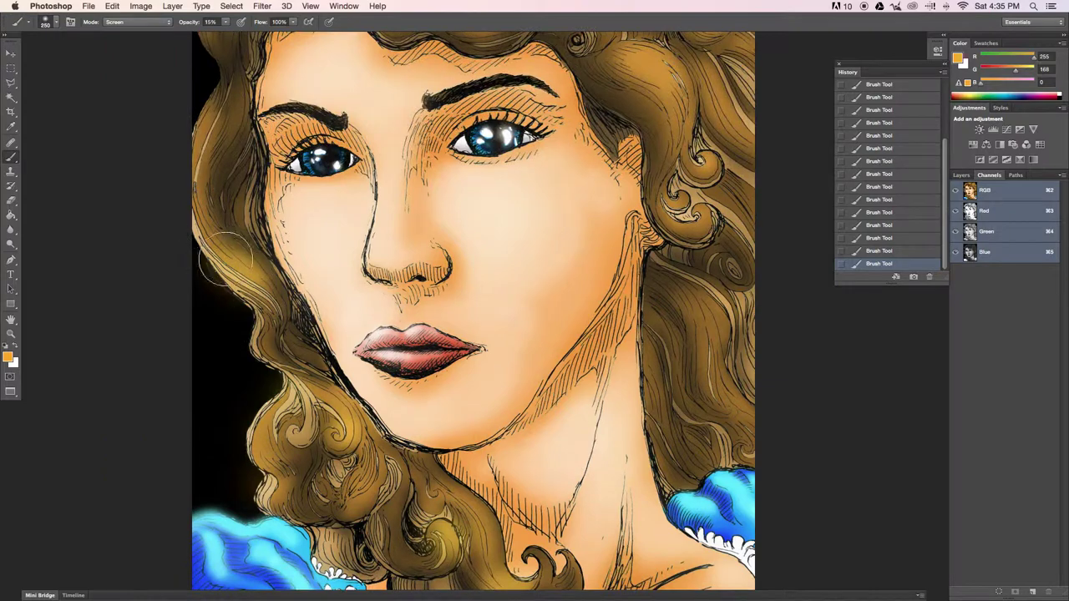
pyautogui.moveTo(251, 167); pyautogui.dragTo(355, 560)
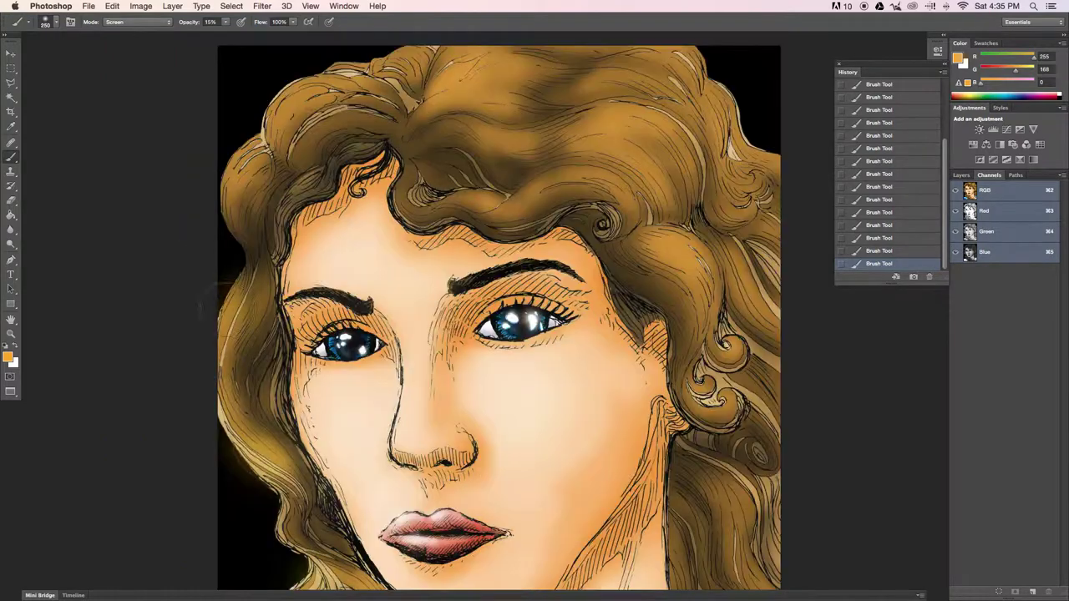
pyautogui.moveTo(368, 192); pyautogui.dragTo(274, 250)
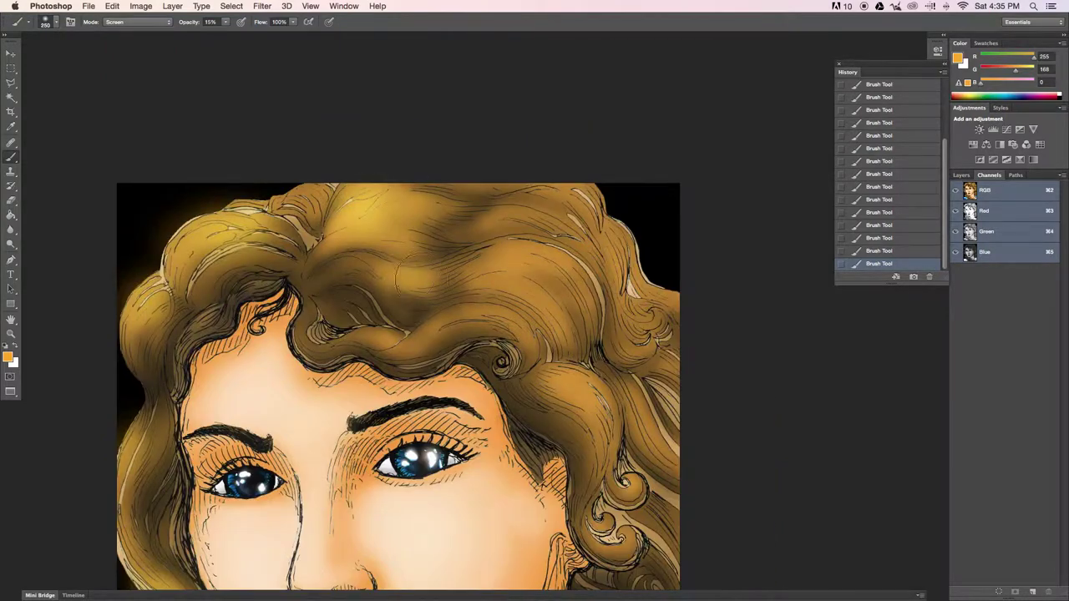
pyautogui.moveTo(526, 330); pyautogui.dragTo(447, 314)
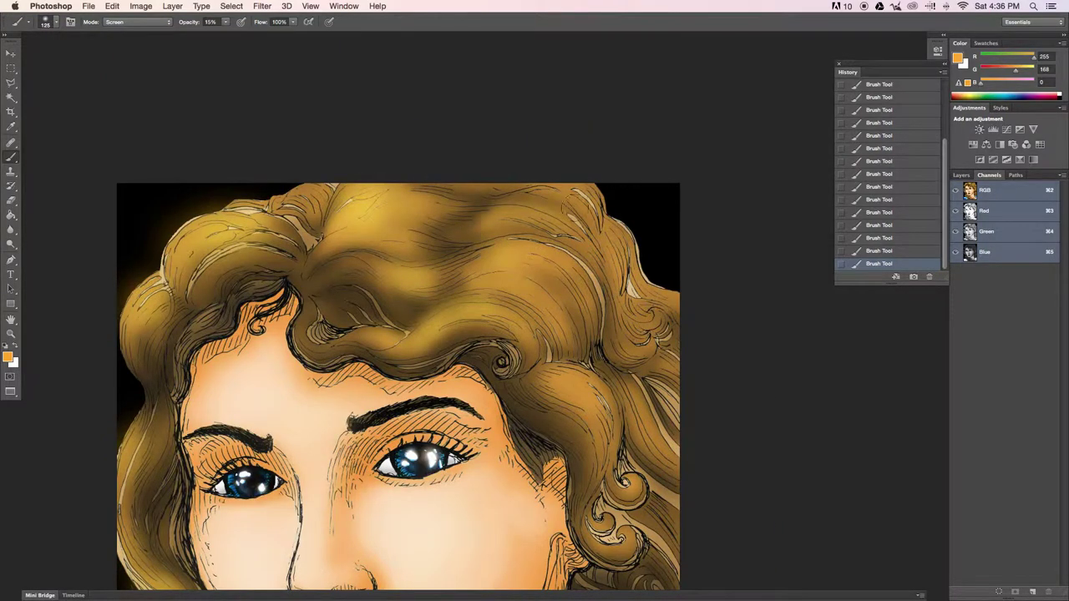
pyautogui.moveTo(642, 292); pyautogui.dragTo(576, 180)
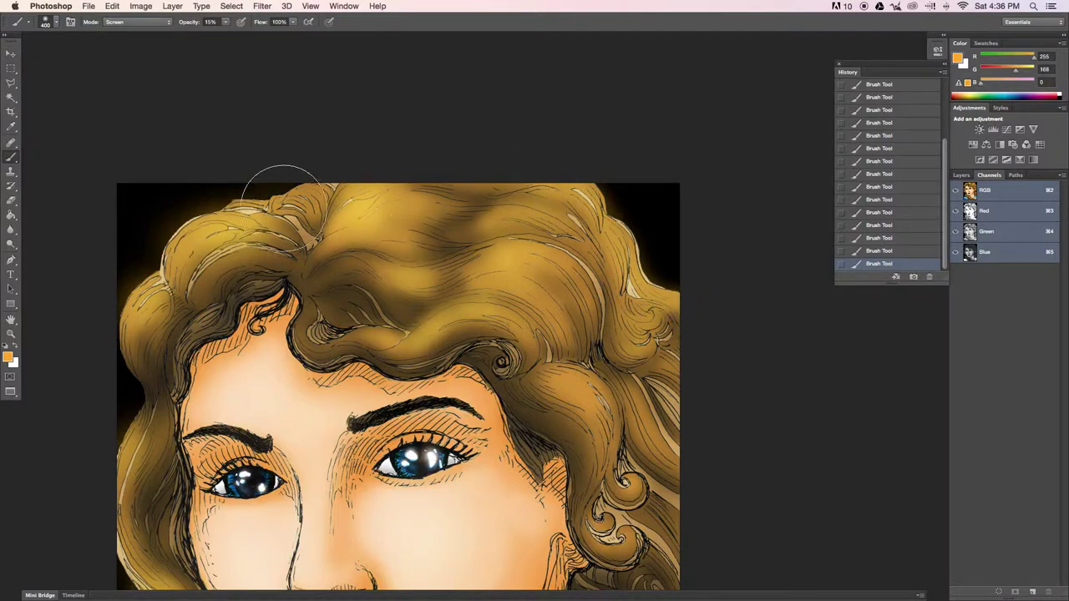
pyautogui.moveTo(284, 209); pyautogui.dragTo(192, 76)
# Brighten the right-side hair, then zoom out and compare earlier and later History states.
pyautogui.press('p')
pyautogui.moveTo(473, 254); pyautogui.dragTo(534, 375)
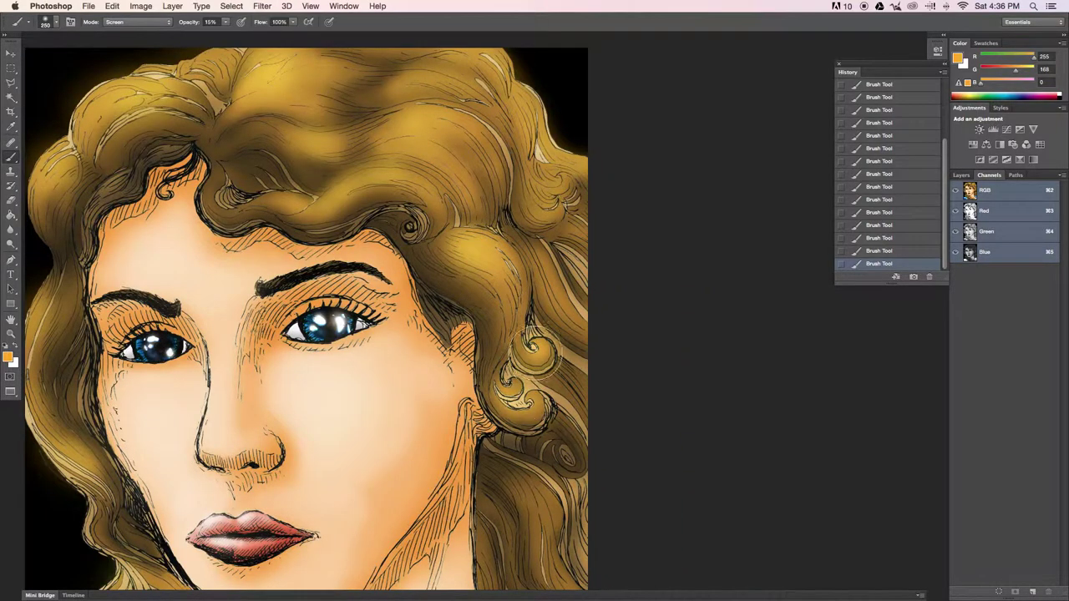
pyautogui.scroll(-5, 552, 351)
pyautogui.hscroll(2, 551, 351)
pyautogui.press('super+0')
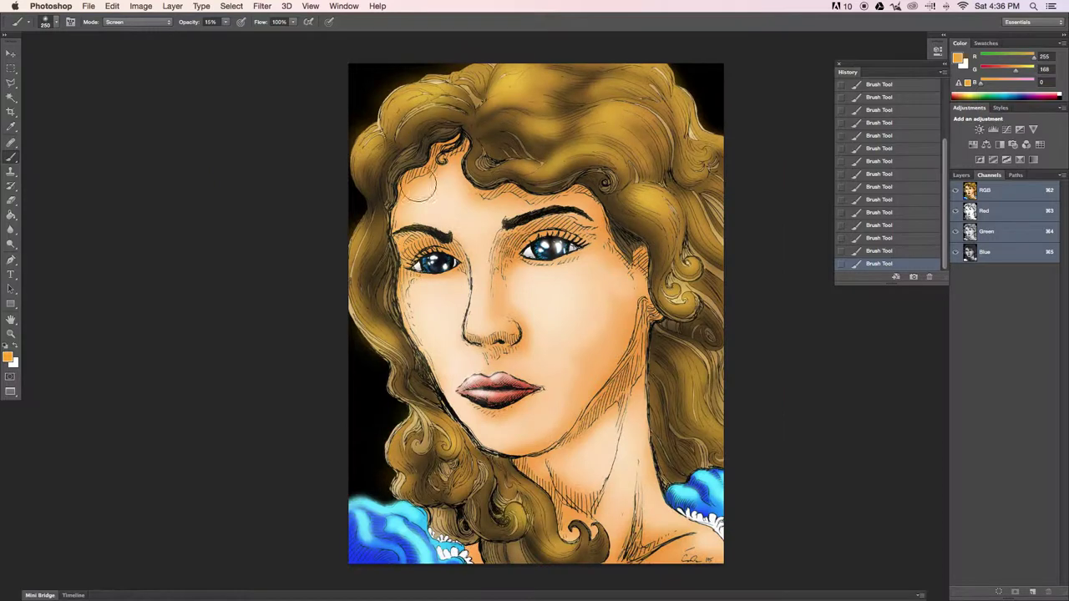
pyautogui.scroll(3, 877, 192)
pyautogui.click(874, 255)
pyautogui.scroll(-3, 877, 264)
pyautogui.click(876, 238)
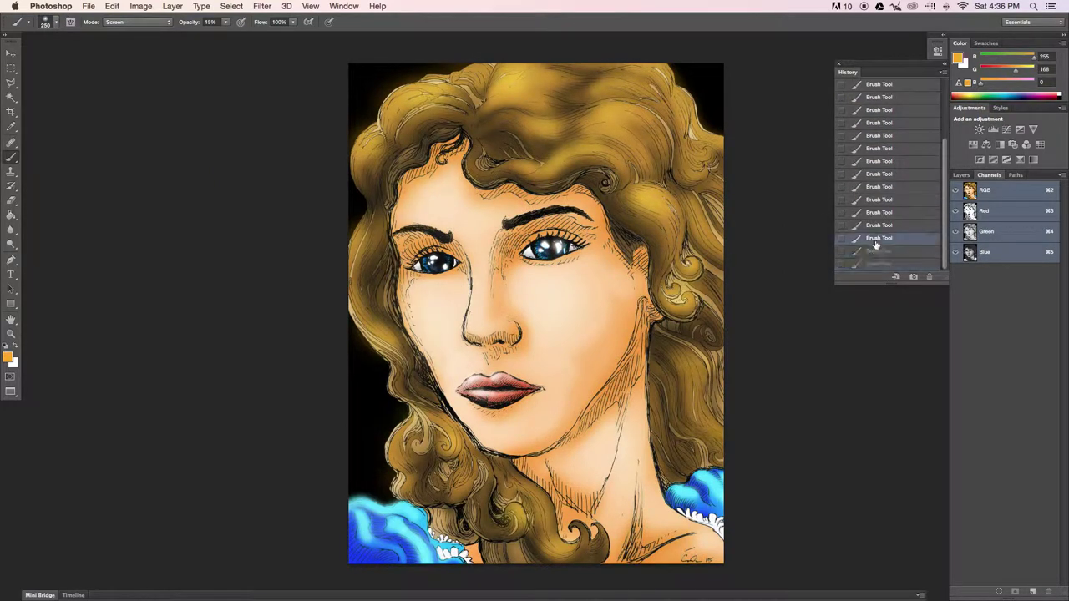
# Burn darker shadows into the hair, stepping back the last few strokes.
pyautogui.moveTo(11, 243); pyautogui.dragTo(50, 240)
pyautogui.moveTo(514, 109)
pyautogui.mouseDown()
pyautogui.moveTo(518, 100)
pyautogui.moveTo(618, 134)
pyautogui.mouseUp()
pyautogui.moveTo(652, 209); pyautogui.dragTo(651, 284)
pyautogui.moveTo(393, 83); pyautogui.dragTo(375, 100)
pyautogui.moveTo(346, 259); pyautogui.dragTo(384, 401)
pyautogui.moveTo(451, 468); pyautogui.dragTo(656, 409)
pyautogui.press('super+alt+z')
pyautogui.press('super+alt+z')
pyautogui.press('super+alt+z')
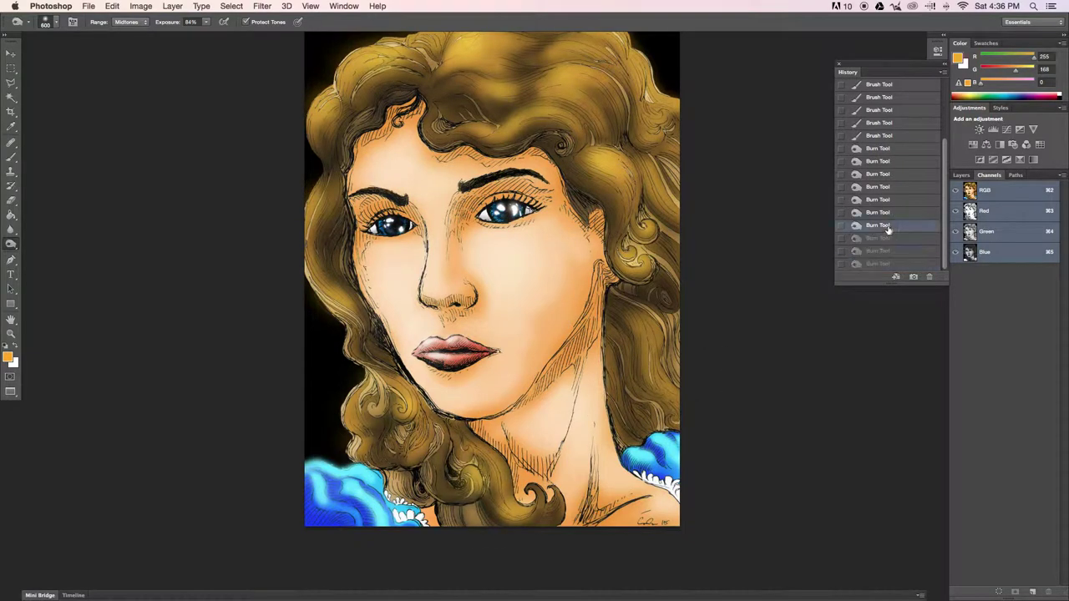
# Zoom in on the face and dab white onto the right eye's highlight.
pyautogui.press('super+plus')
pyautogui.press('b')
pyautogui.press('x')
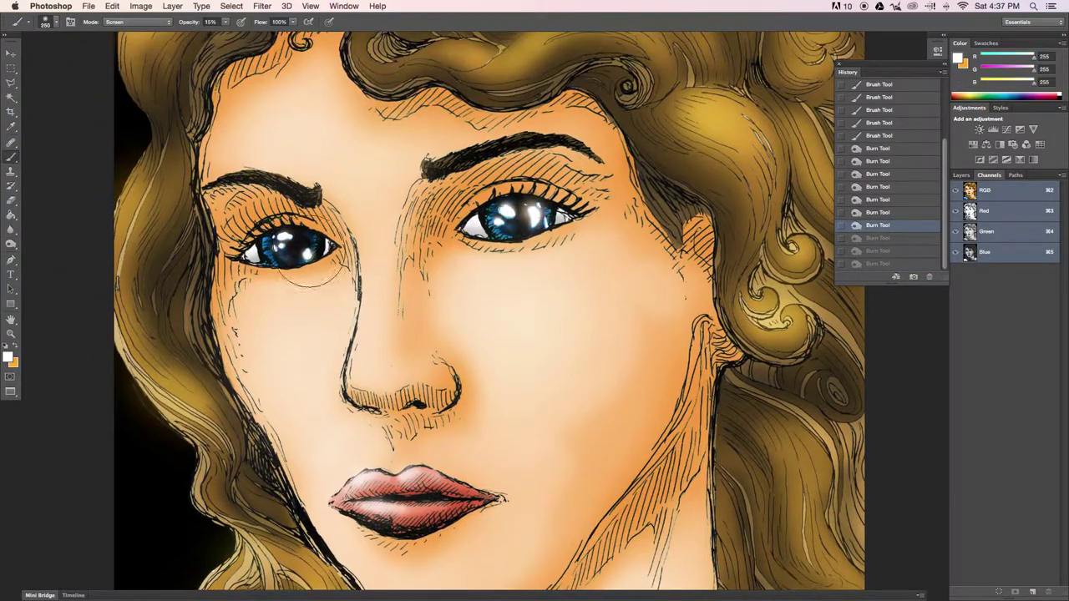
pyautogui.click(307, 242)
pyautogui.click(311, 243)
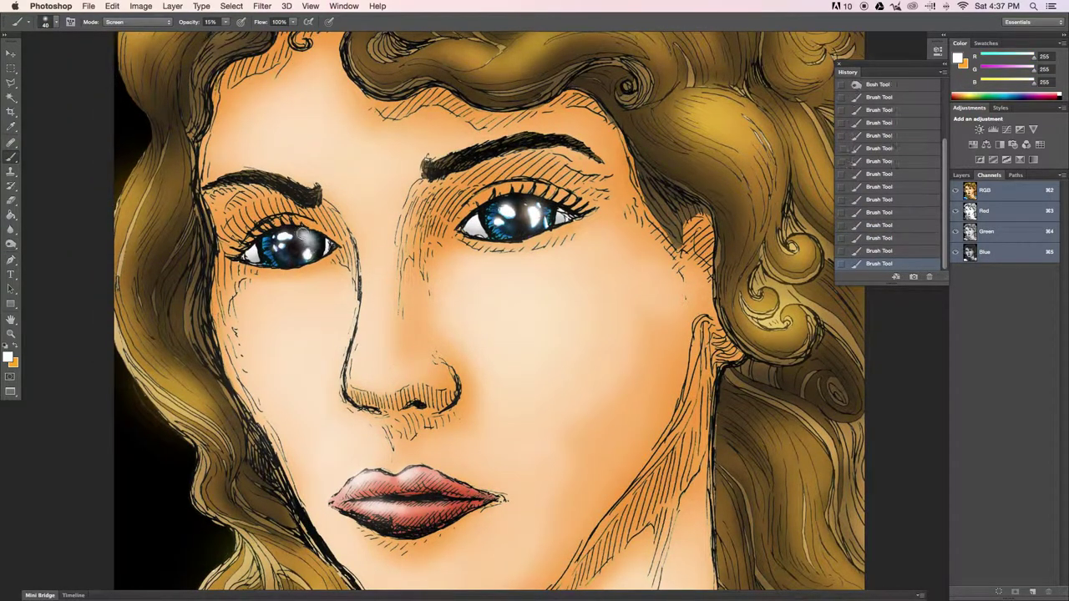
# Copy the right-eye highlight selection and move the pasted copy onto the left eye.
pyautogui.press('super+plus')
pyautogui.press('w')
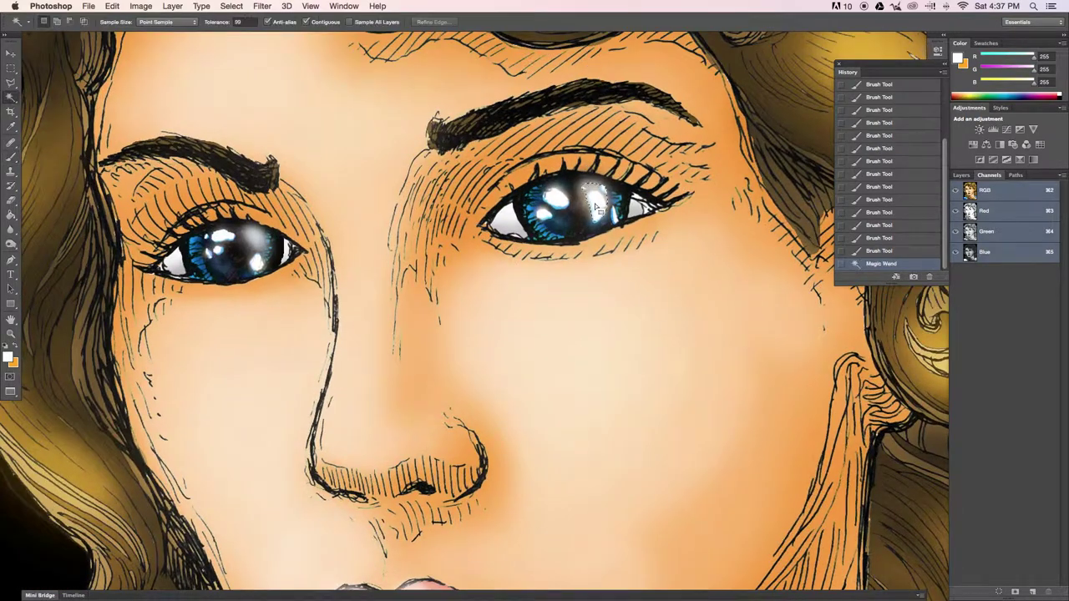
pyautogui.press('super+c')
pyautogui.press('super+v')
pyautogui.press('v')
pyautogui.moveTo(466, 255); pyautogui.dragTo(264, 251)
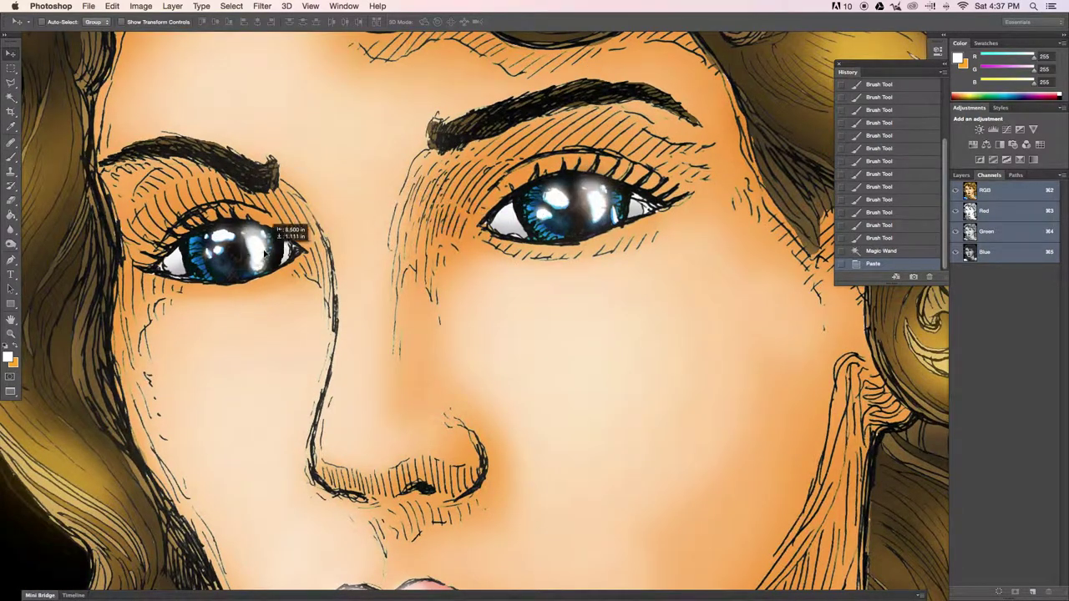
# Merge the pasted highlight layer down into the Background layer.
pyautogui.press('super+plus')
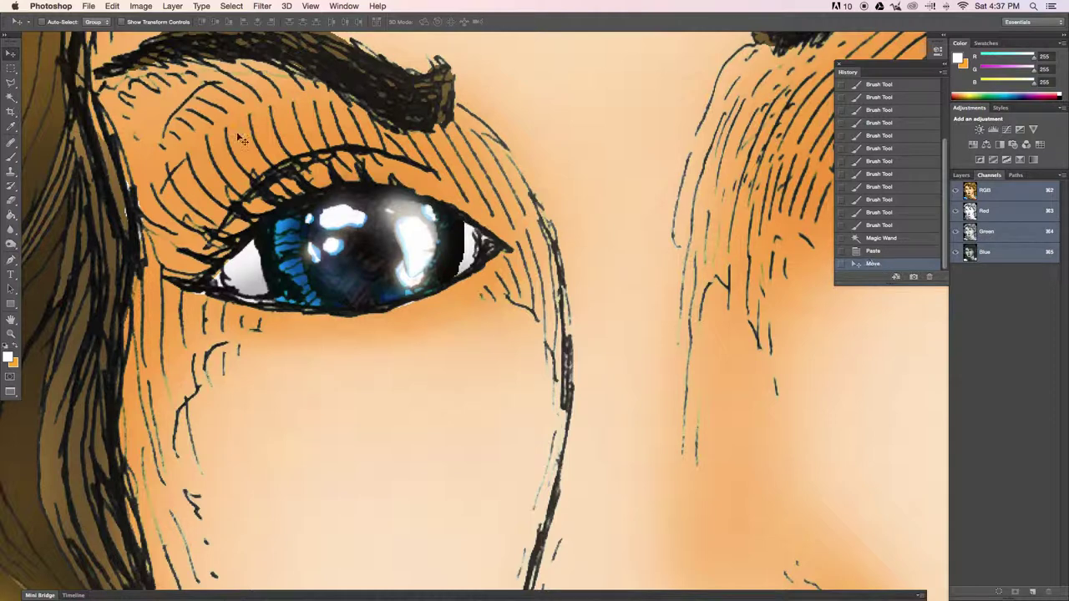
pyautogui.click(962, 176)
pyautogui.click(1001, 260)
pyautogui.press('s')
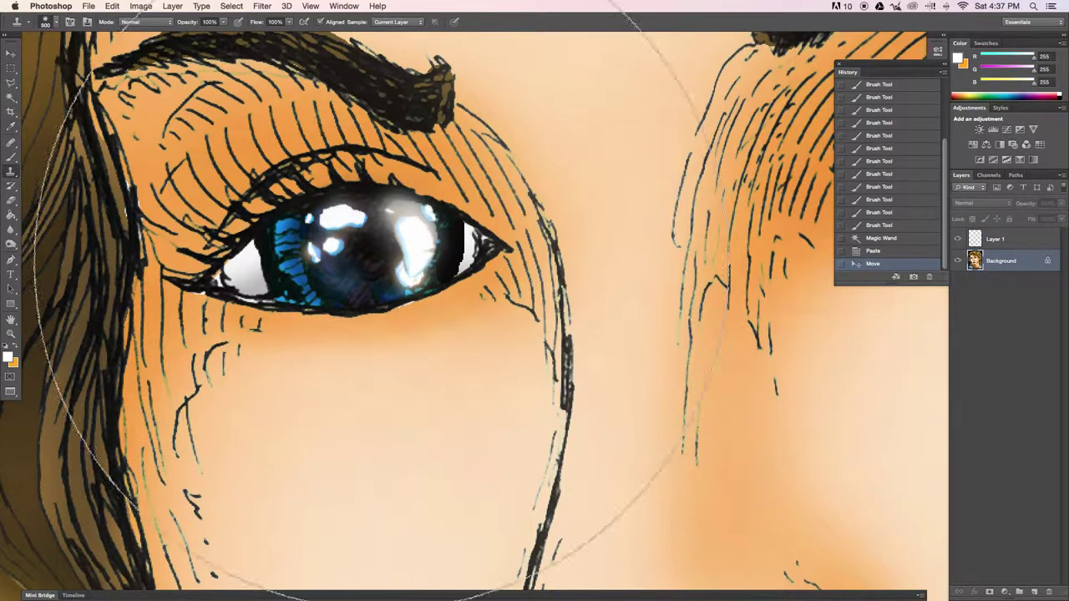
pyautogui.press('b')
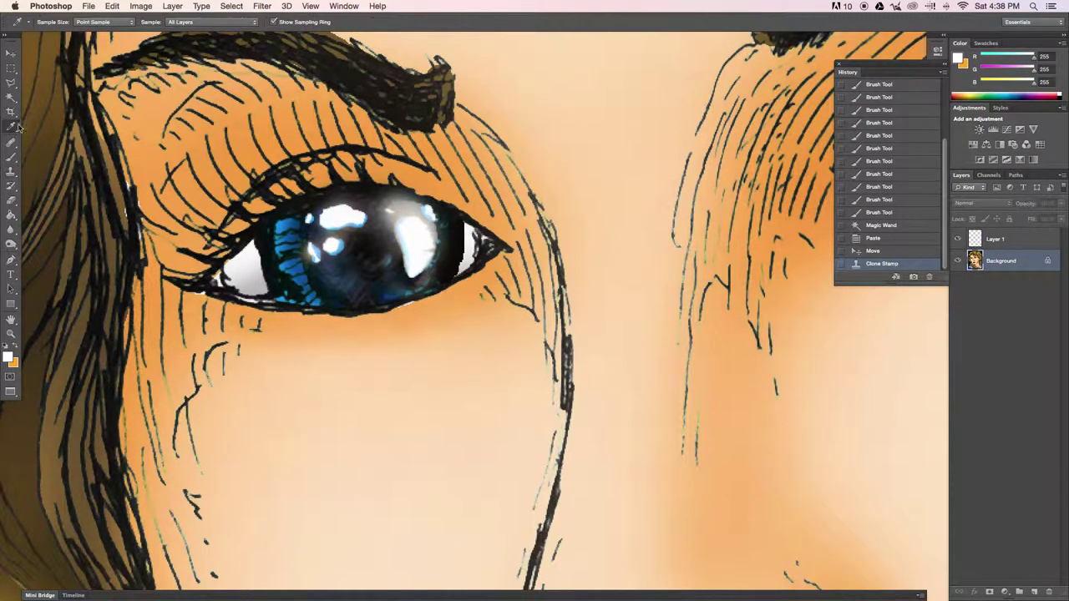
pyautogui.press('super+e')
# Brighten the left eye's highlight with the white brush and check both eyes.
pyautogui.moveTo(393, 250); pyautogui.dragTo(435, 238)
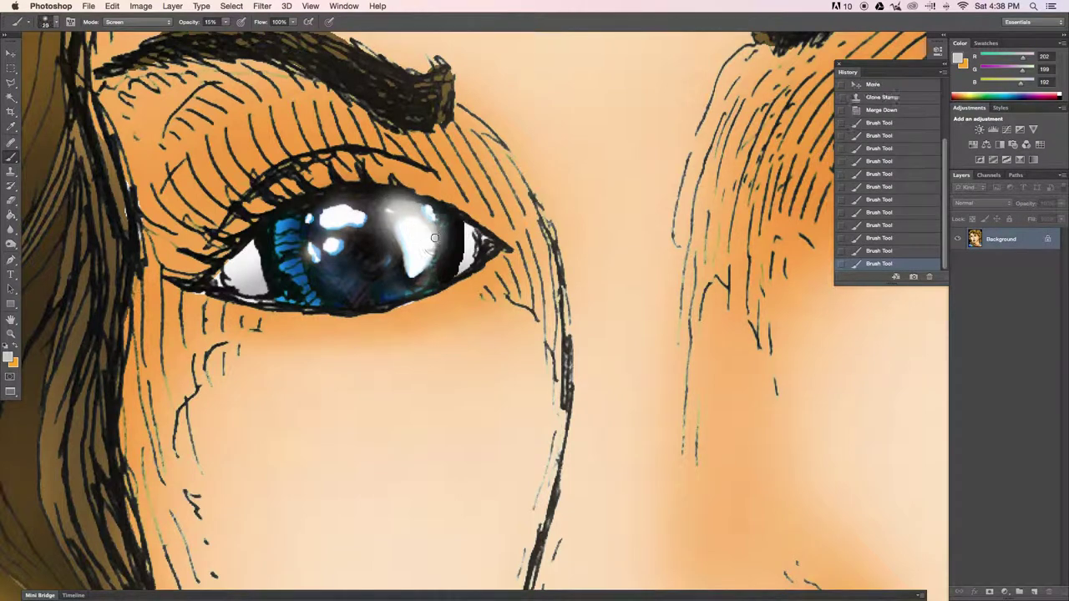
pyautogui.press('super+minus')
pyautogui.press('super+minus')
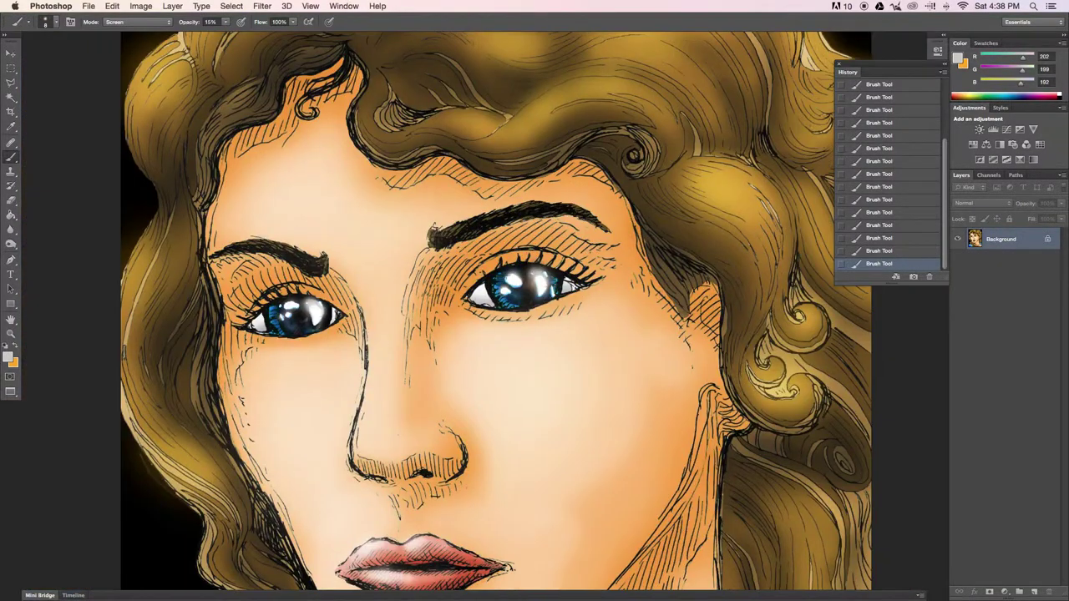
pyautogui.press('super+plus')
pyautogui.press('o')
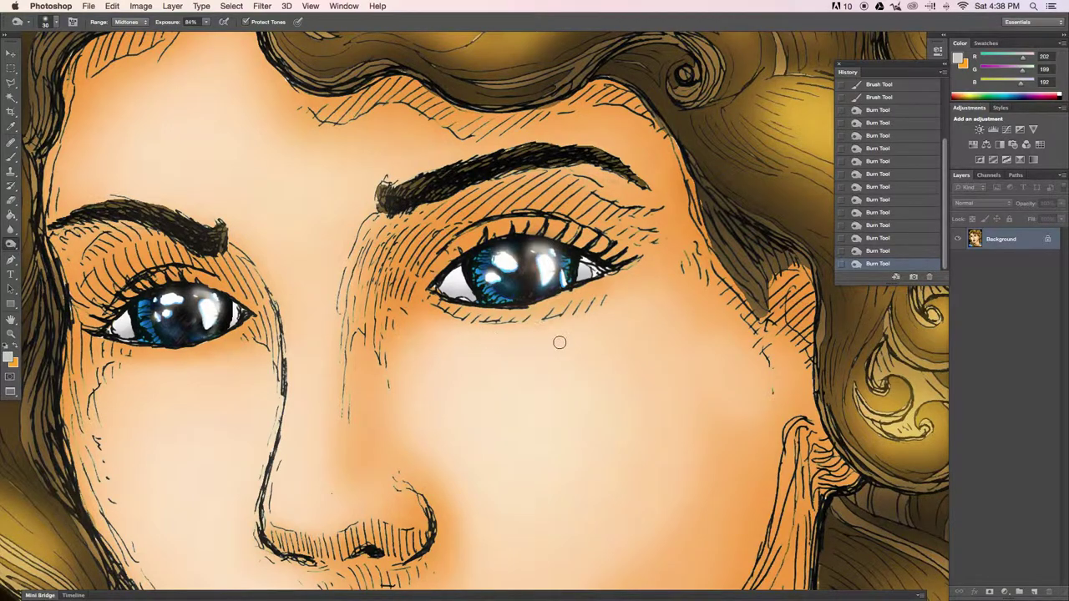
# Touch up both eye outlines with a small black Pencil tip.
pyautogui.press('super+minus')
pyautogui.press('super+plus')
pyautogui.rightClick(11, 142)
pyautogui.click(51, 165)
pyautogui.press('d')
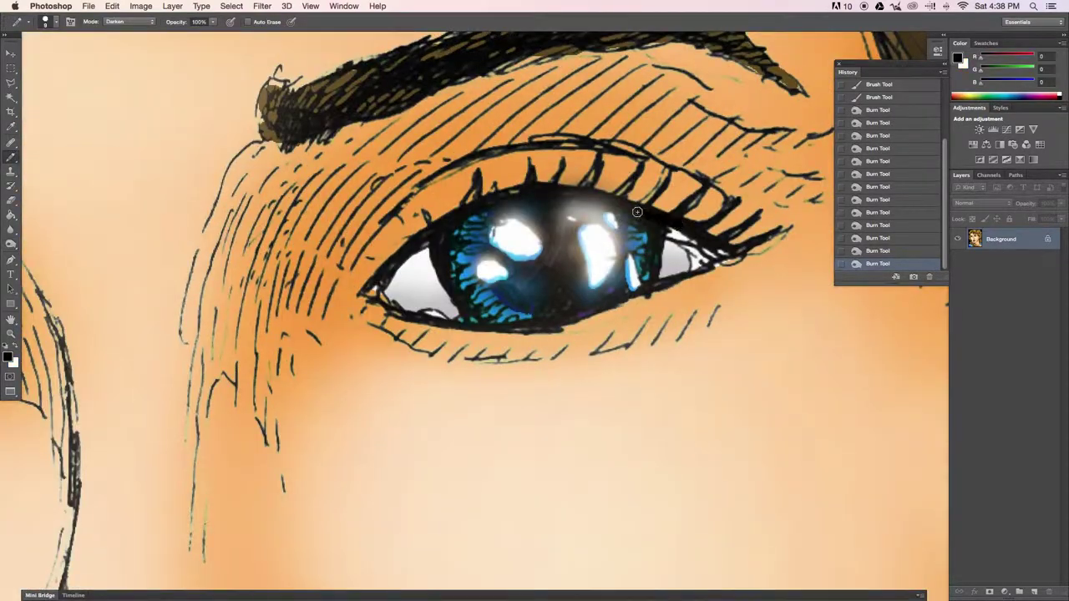
pyautogui.click(581, 195)
pyautogui.hscroll(-10, 545, 342)
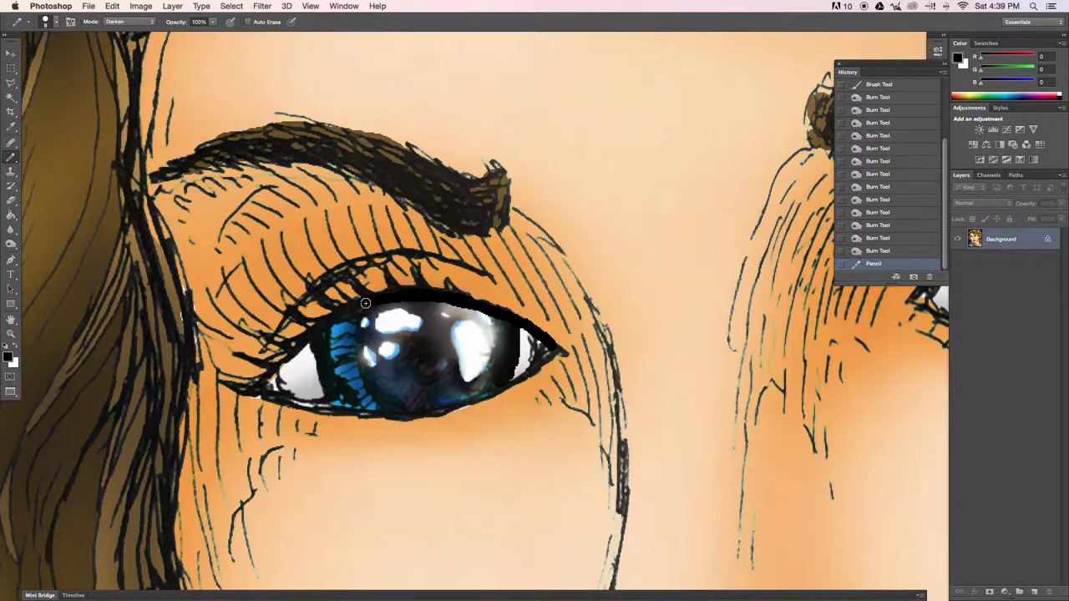
pyautogui.click(472, 328)
pyautogui.press('super+minus')
pyautogui.press('super+minus')
pyautogui.press('super+minus')
pyautogui.press('super+minus')
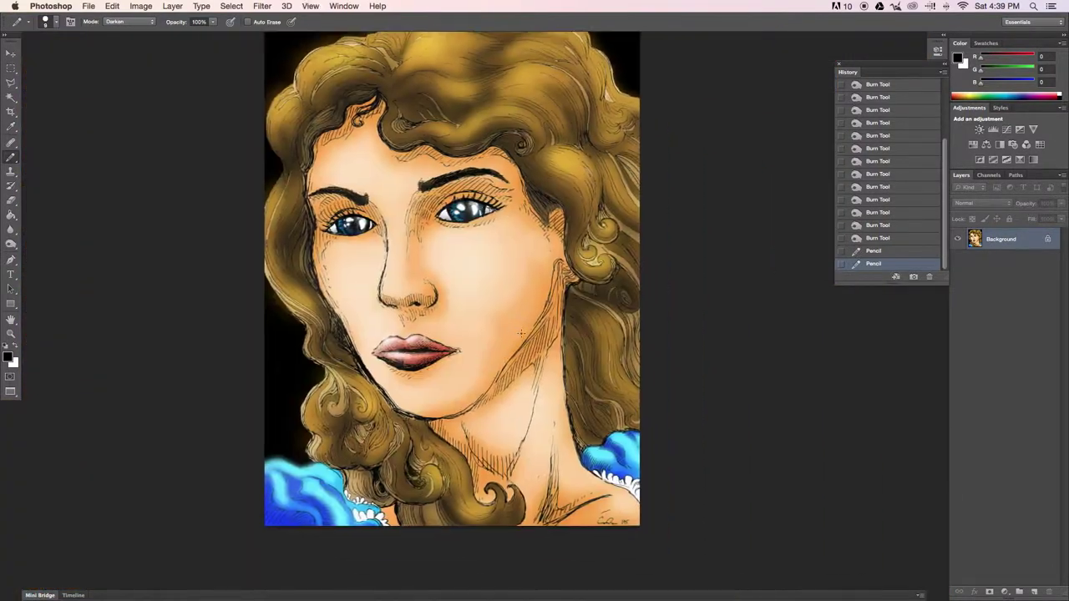
# Burn the midtones to darken the cheeks, eye area, neck and chin.
pyautogui.press('o')
pyautogui.click(460, 328)
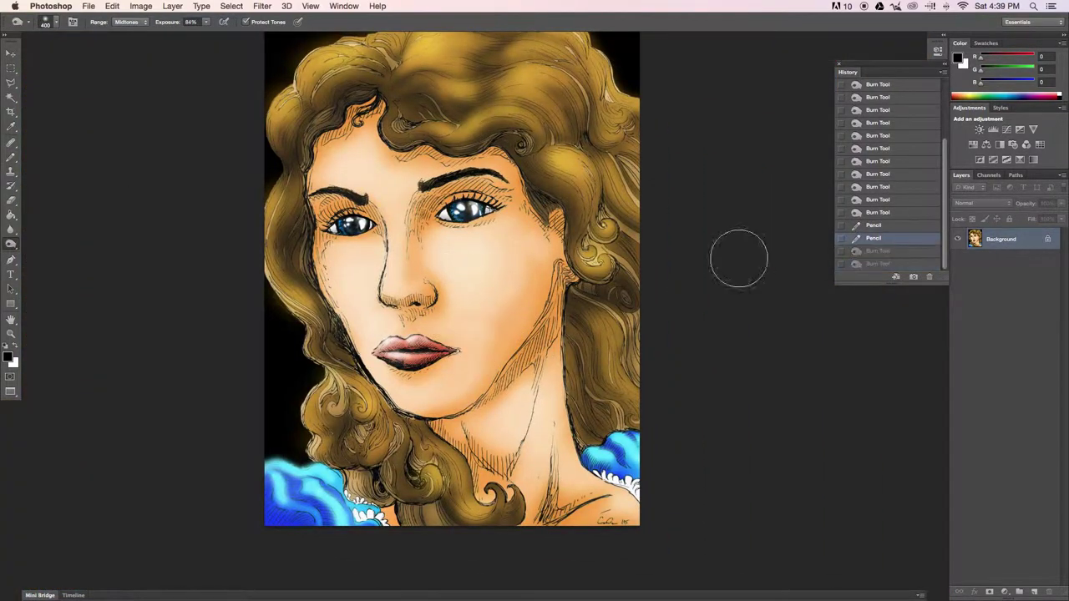
pyautogui.moveTo(495, 272); pyautogui.dragTo(464, 383)
pyautogui.moveTo(439, 240); pyautogui.dragTo(360, 243)
pyautogui.moveTo(545, 446); pyautogui.dragTo(525, 488)
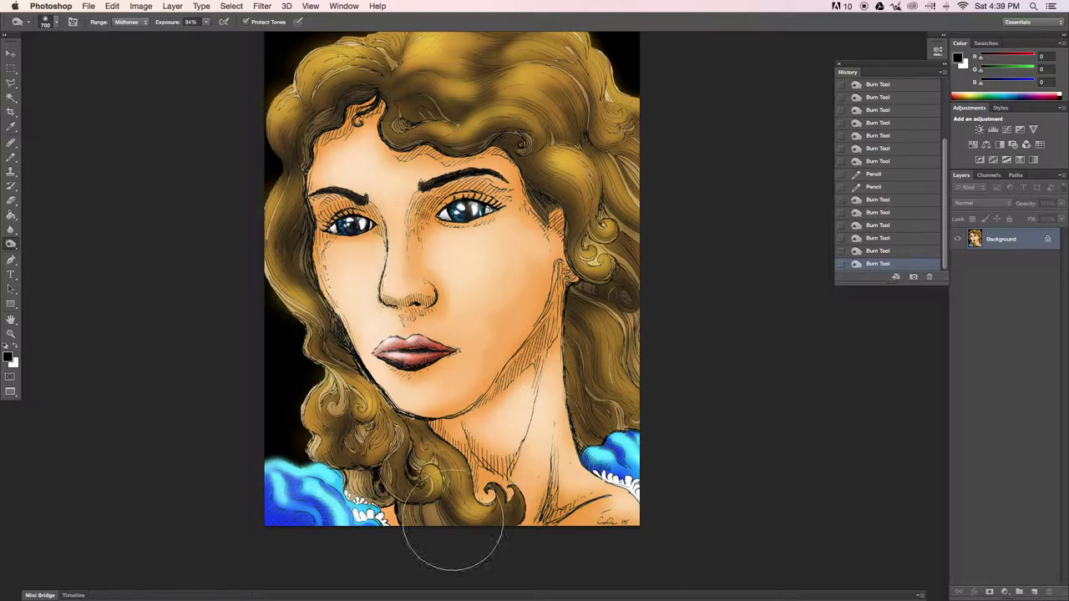
pyautogui.click(448, 495)
pyautogui.scroll(2, 776, 400)
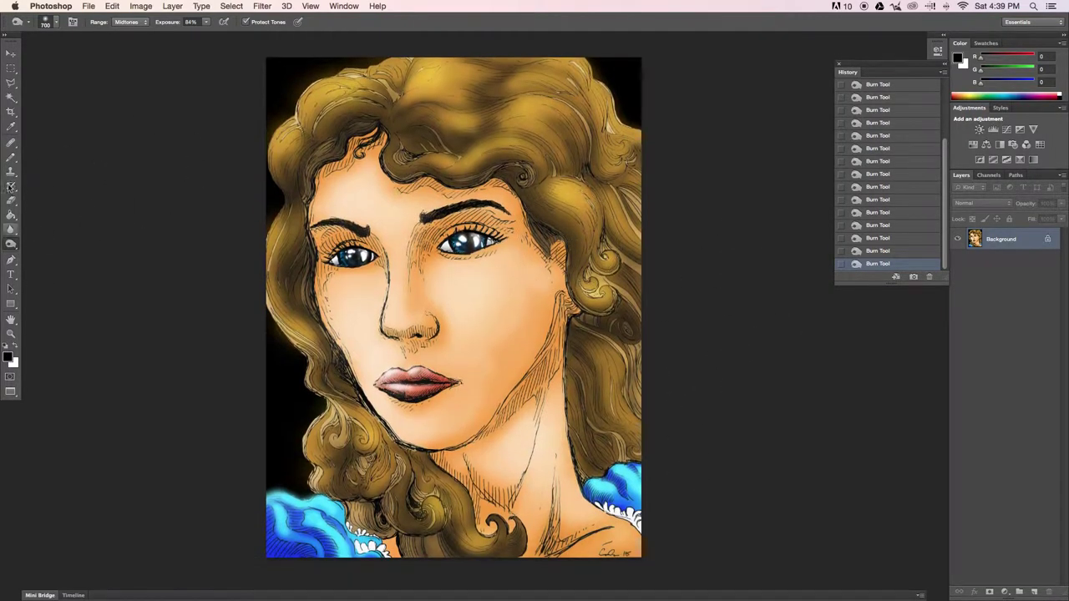
# Try a 175 px white brush stroke over the hair, then undo it.
pyautogui.click(11, 156)
pyautogui.click(19, 351)
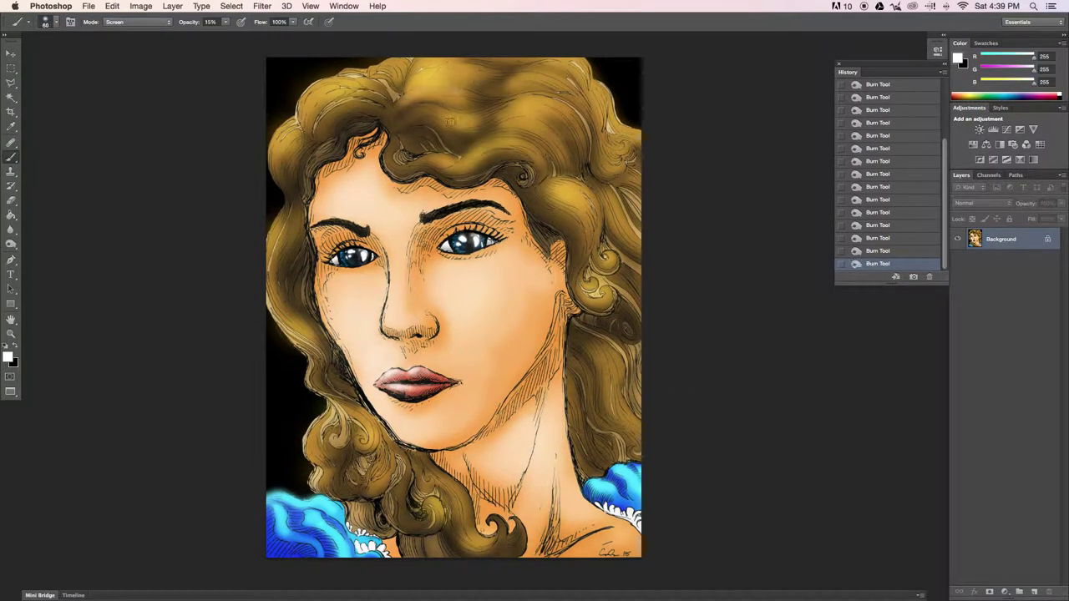
pyautogui.click(877, 199)
pyautogui.press(']')
pyautogui.press(']')
pyautogui.press(']')
pyautogui.moveTo(418, 79); pyautogui.dragTo(496, 148)
pyautogui.hotkey('ctrl', 'alt', 'z')
pyautogui.hotkey('ctrl', 'alt', 'z')
pyautogui.scroll(-1, 454, 308)
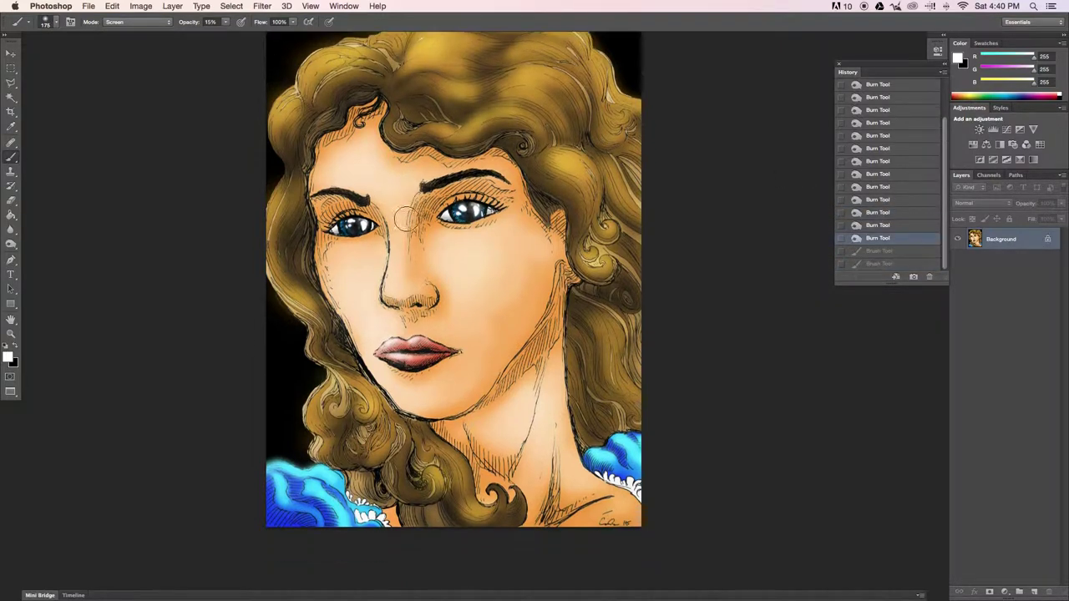
# Add a new empty layer and set up a hard pencil with black as the painting colour.
pyautogui.hotkey('ctrl', '-')
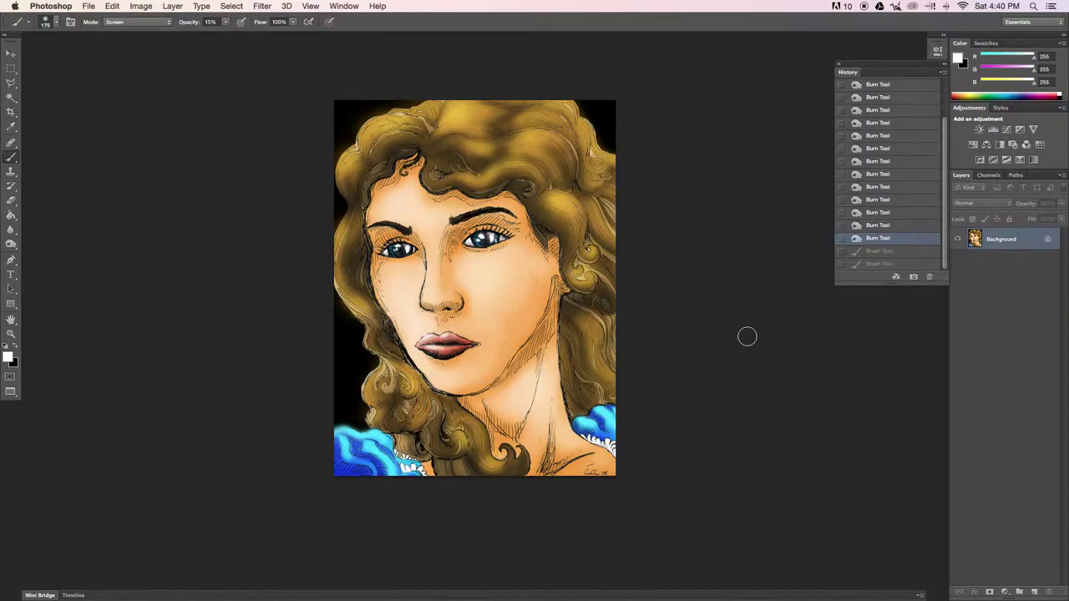
pyautogui.scroll(5, 475, 232)
pyautogui.click(10, 357)
pyautogui.click(392, 301)
pyautogui.click(646, 195)
pyautogui.hotkey('ctrl', 'shift', 'alt', 'n')
pyautogui.press(']')
pyautogui.press(']')
pyautogui.press(']')
pyautogui.press('d')
# Paint black pupils into both eyes on the new layer.
pyautogui.moveTo(585, 313); pyautogui.dragTo(606, 330)
pyautogui.hscroll(-5, 167, 406)
pyautogui.moveTo(167, 406); pyautogui.dragTo(196, 380)
pyautogui.hscroll(5, 372, 327)
pyautogui.scroll(-5, 441, 263)
# Soften the painted pupils with a Gaussian Blur.
pyautogui.click(261, 6)
pyautogui.moveTo(267, 136)
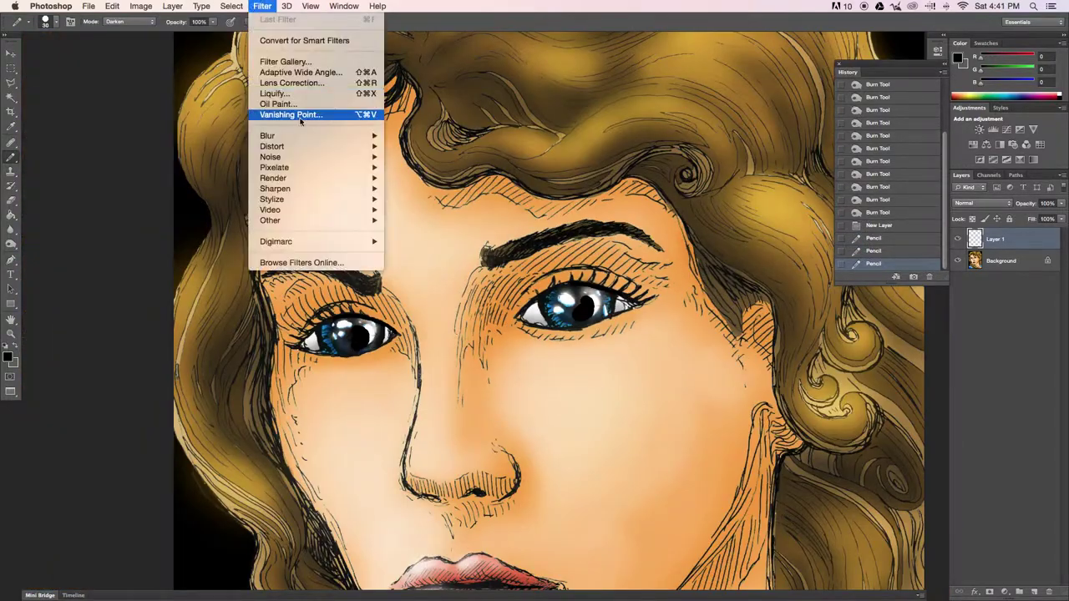
pyautogui.click(434, 196)
pyautogui.moveTo(455, 370); pyautogui.dragTo(501, 370)
pyautogui.press('Return')
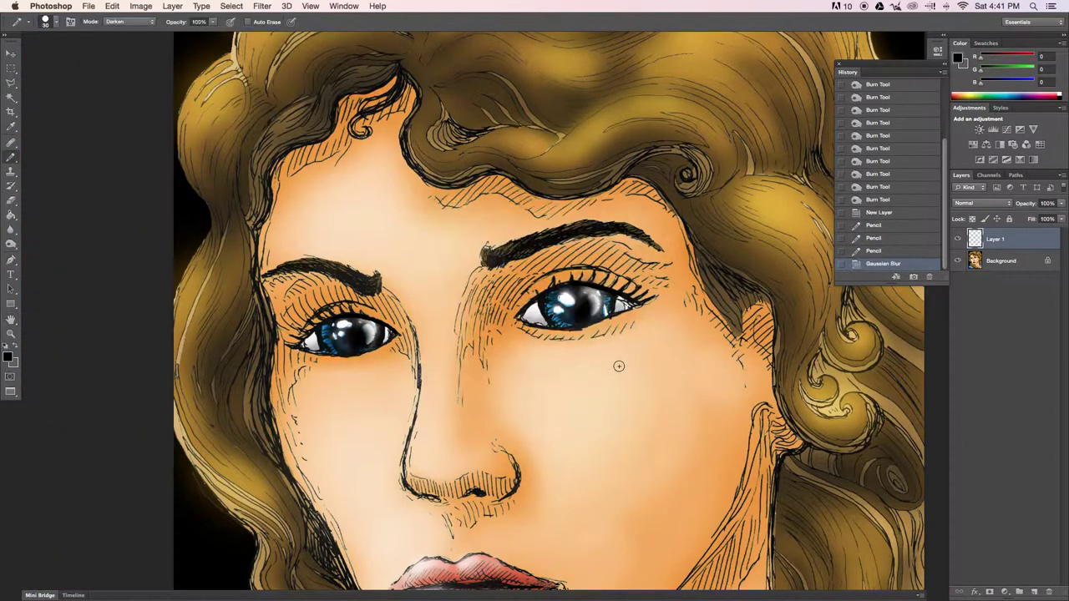
pyautogui.scroll(5, 618, 365)
pyautogui.hscroll(5, 446, 362)
# Erase part of the left pupil to reveal the eye highlight.
pyautogui.press('e')
pyautogui.moveTo(300, 334); pyautogui.dragTo(334, 359)
pyautogui.hotkey('ctrl', 'z')
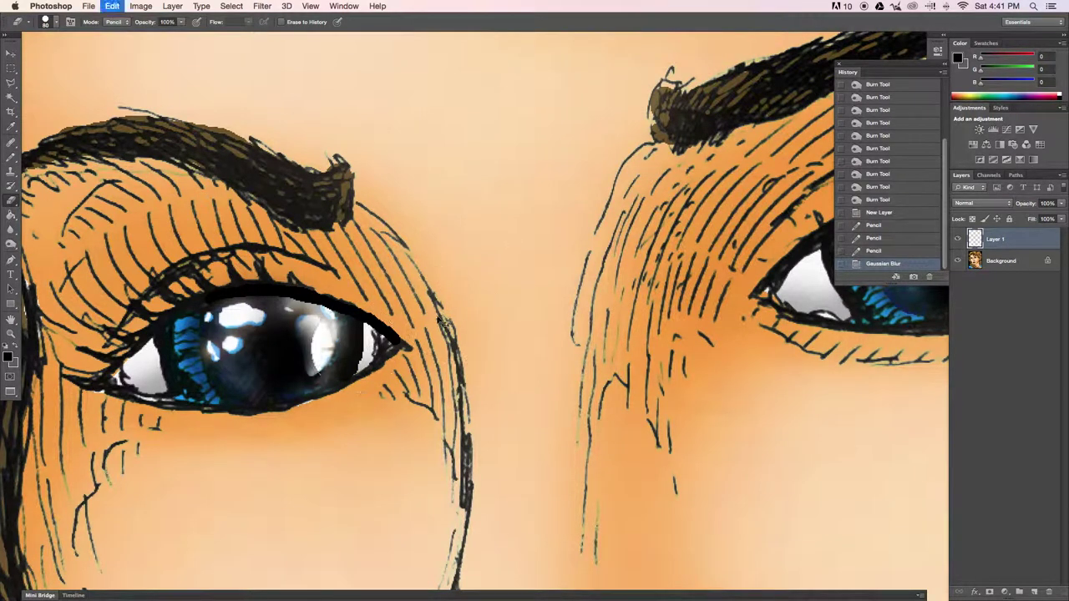
pyautogui.hotkey('ctrl', 'z')
pyautogui.click(56, 22)
pyautogui.moveTo(311, 347); pyautogui.dragTo(324, 358)
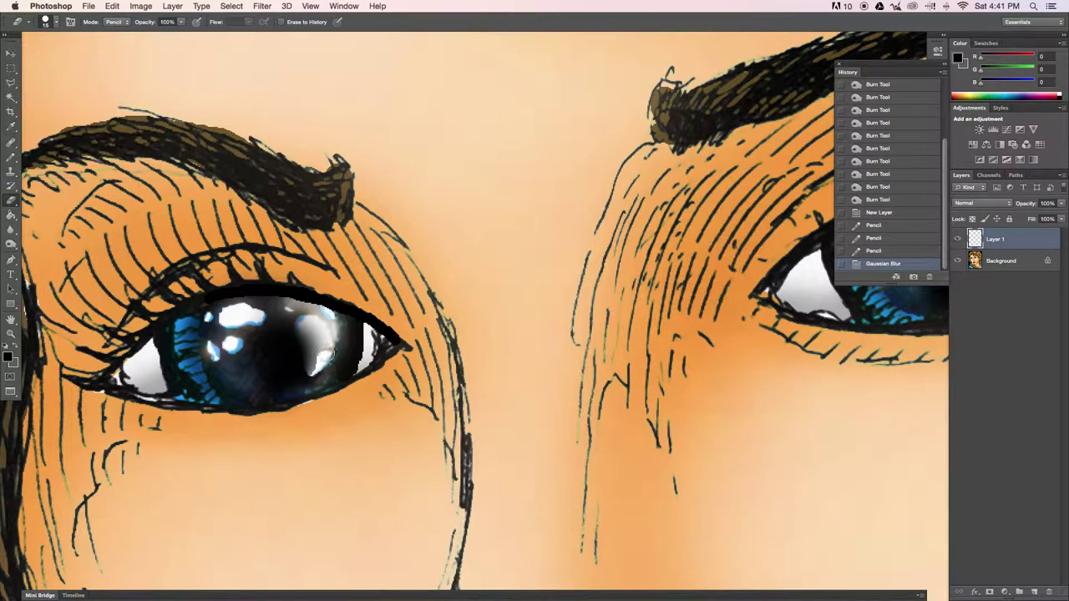
pyautogui.hotkey('ctrl', 'z')
pyautogui.moveTo(311, 342); pyautogui.dragTo(326, 363)
# Delete the trial pupil layer.
pyautogui.scroll(-2, 567, 318)
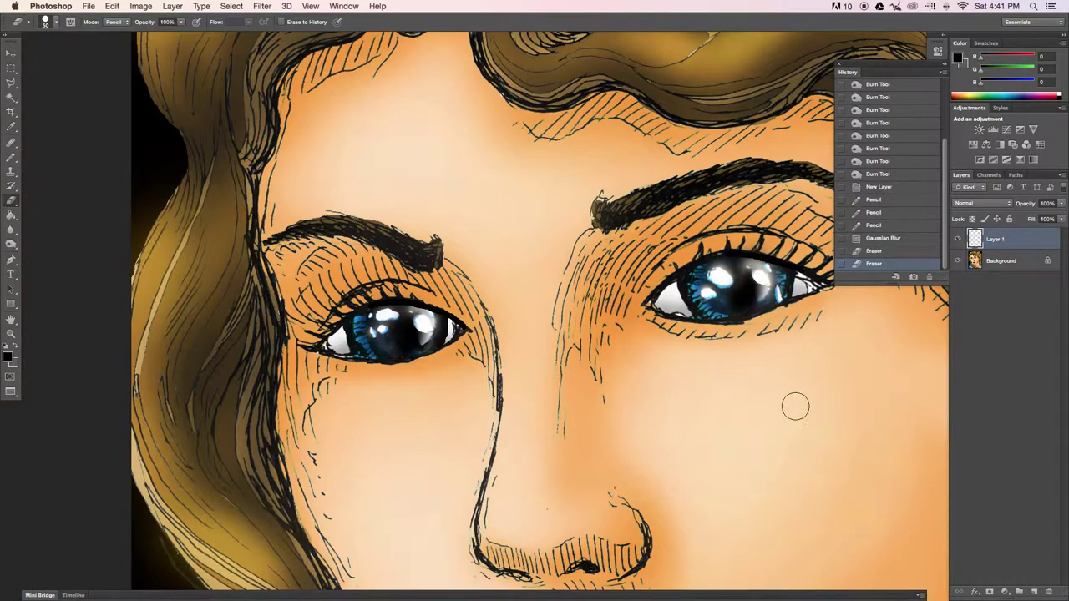
pyautogui.scroll(-2, 795, 407)
pyautogui.press('Delete')
# Darken both eyes and irises with the Burn tool at brush size 125.
pyautogui.press('o')
pyautogui.moveTo(301, 292); pyautogui.dragTo(321, 303)
pyautogui.press('[')
pyautogui.press('[')
pyautogui.press('[')
pyautogui.moveTo(526, 268); pyautogui.dragTo(551, 279)
pyautogui.moveTo(601, 284); pyautogui.dragTo(626, 301)
pyautogui.press('super+0')
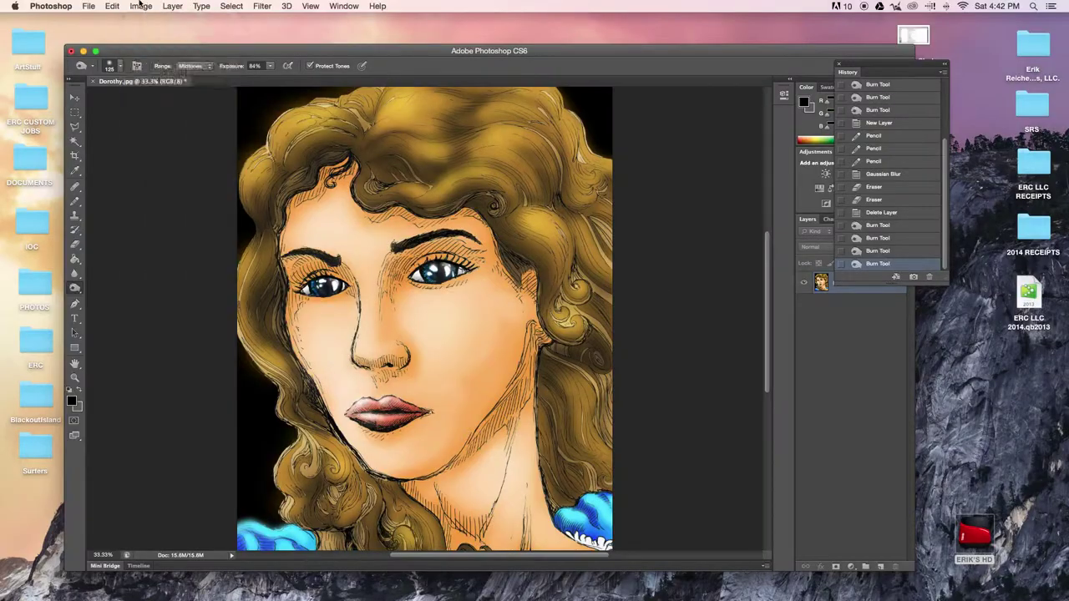
# Add a Photo Filter with a custom colour, preserved luminosity and 100% density.
pyautogui.click(140, 6)
pyautogui.click(274, 135)
pyautogui.click(136, 308)
pyautogui.click(640, 196)
pyautogui.doubleClick(162, 340)
pyautogui.write('100')
pyautogui.click(86, 372)
# Change the photo filter colour to blue at about 70% density and apply it.
pyautogui.click(136, 308)
pyautogui.moveTo(209, 132); pyautogui.dragTo(210, 224)
pyautogui.moveTo(204, 90); pyautogui.dragTo(209, 138)
pyautogui.click(316, 78)
pyautogui.moveTo(180, 353); pyautogui.dragTo(150, 357)
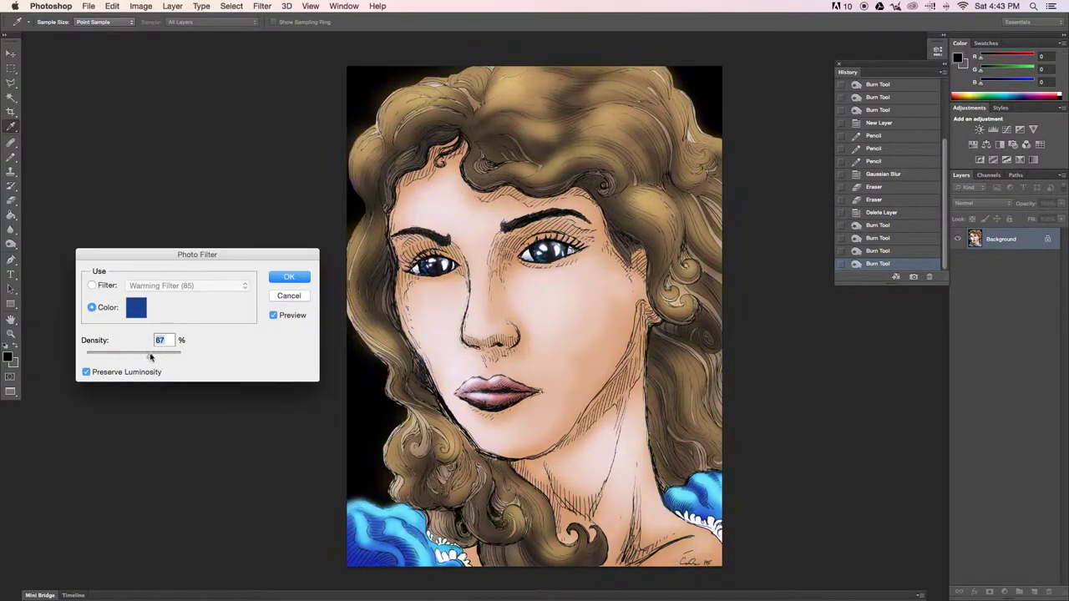
pyautogui.click(291, 281)
# Apply Brightness/Contrast with brightness -29 and stronger contrast.
pyautogui.click(141, 6)
pyautogui.click(289, 39)
pyautogui.moveTo(267, 215)
pyautogui.mouseDown()
pyautogui.moveTo(235, 215)
pyautogui.moveTo(201, 186)
pyautogui.mouseUp()
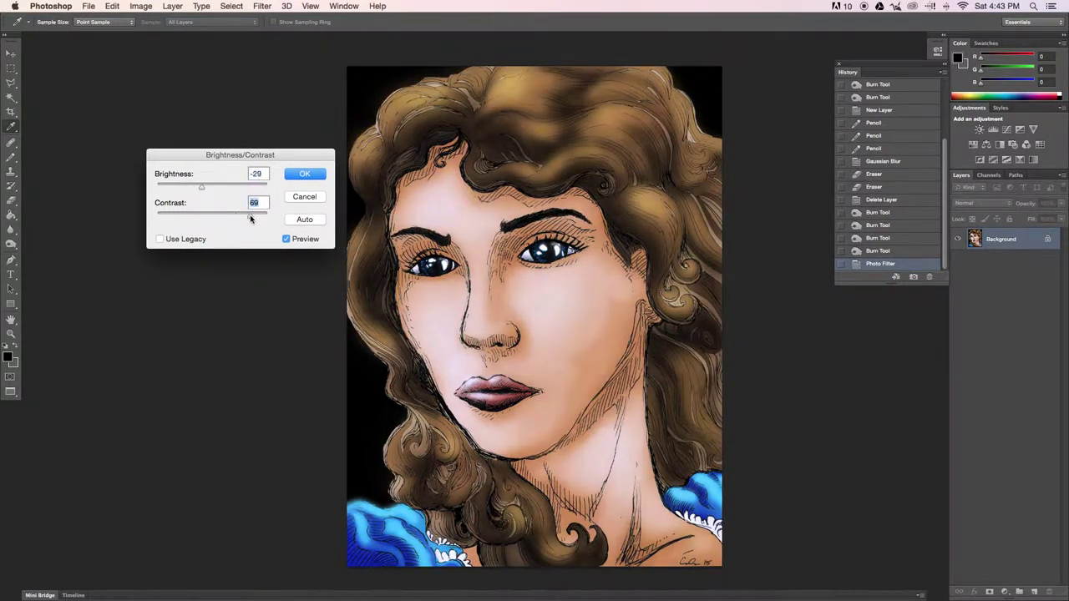
pyautogui.click(305, 173)
pyautogui.click(88, 6)
# Save the portrait as JPEG Dorothy.jpg on the Desktop, adding a file tag.
pyautogui.click(125, 200)
pyautogui.click(274, 197)
pyautogui.click(196, 266)
pyautogui.click(226, 181)
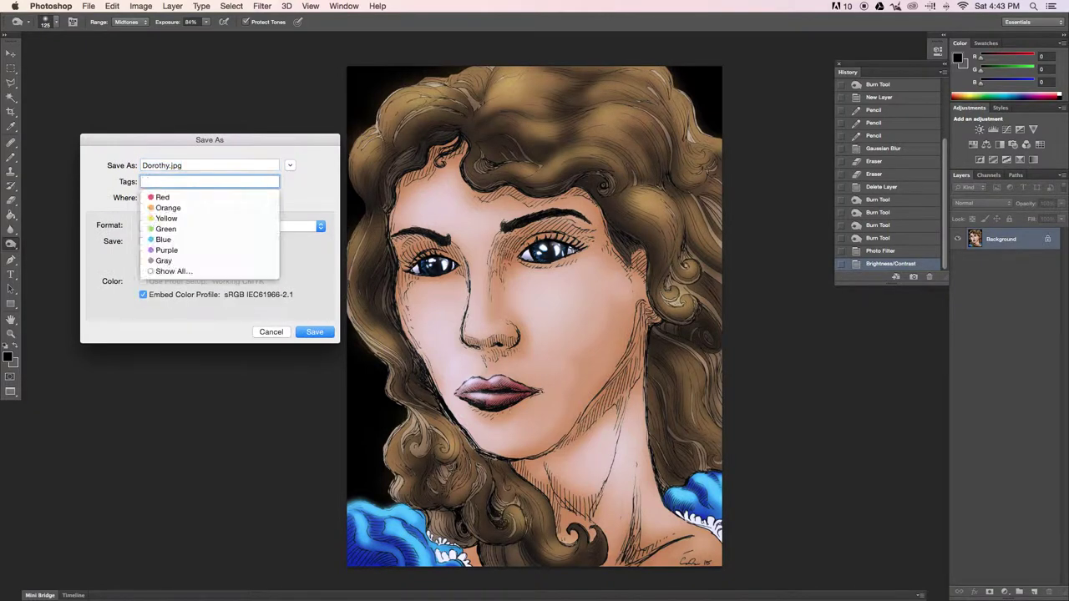
pyautogui.write('DorothyGale')
pyautogui.press('Return')
pyautogui.hotkey('shift', 'Tab')
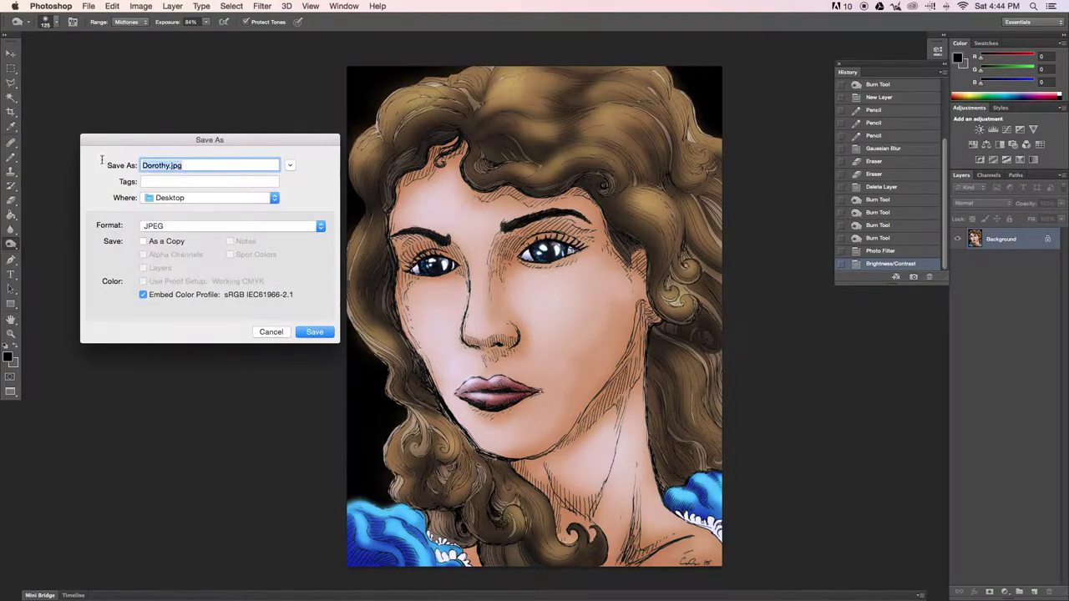
pyautogui.click(314, 332)
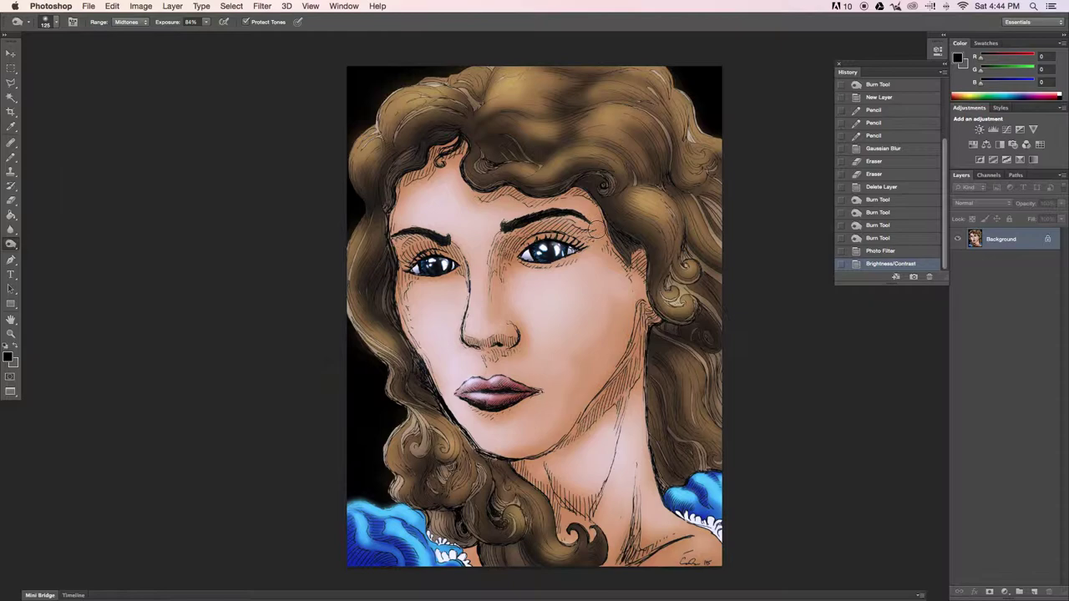